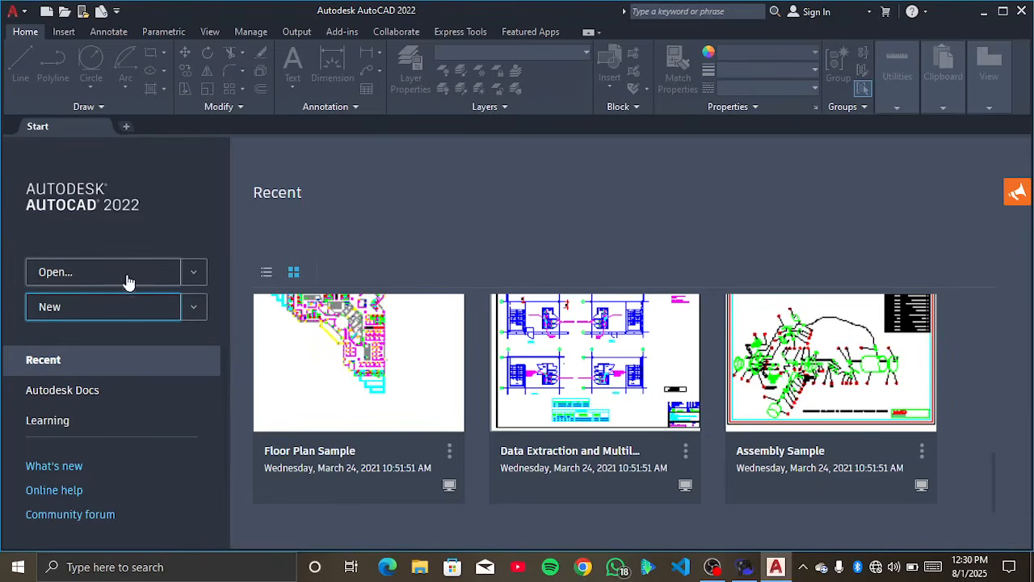
Step: Create a new drawing and set its insertion scale units to Millimeters
left_click(119, 311)
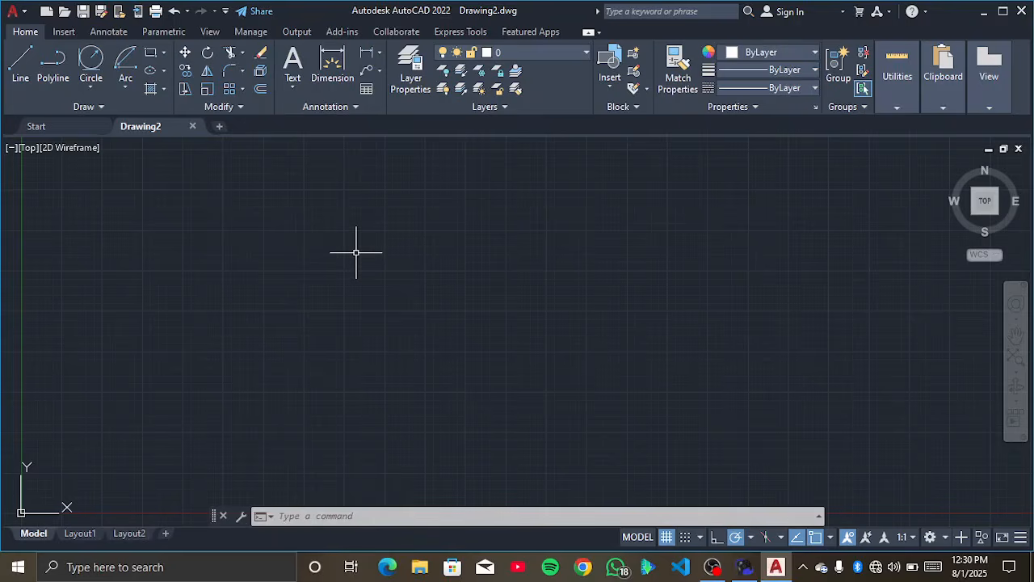
type("un")
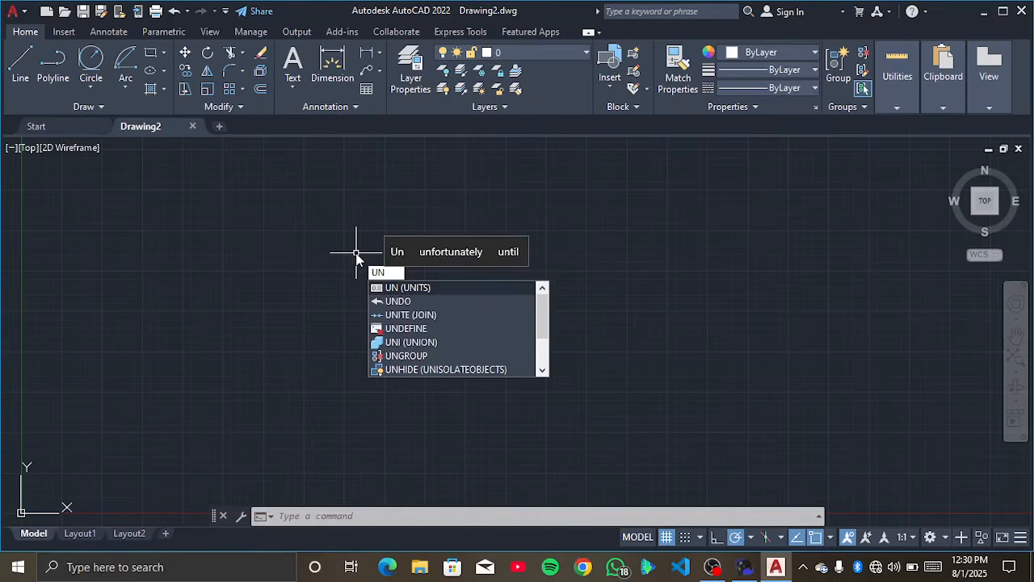
key("Return")
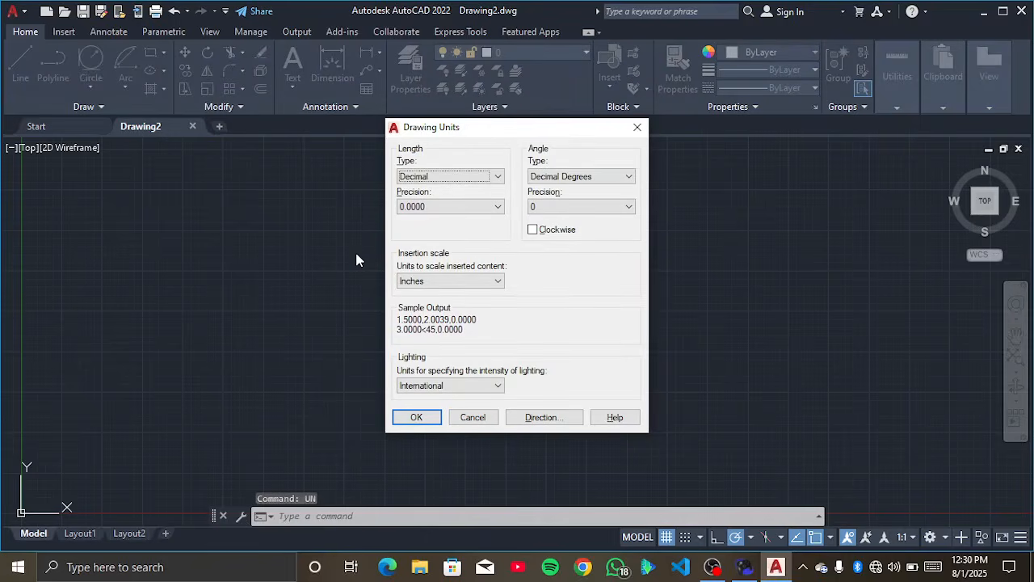
left_click(457, 282)
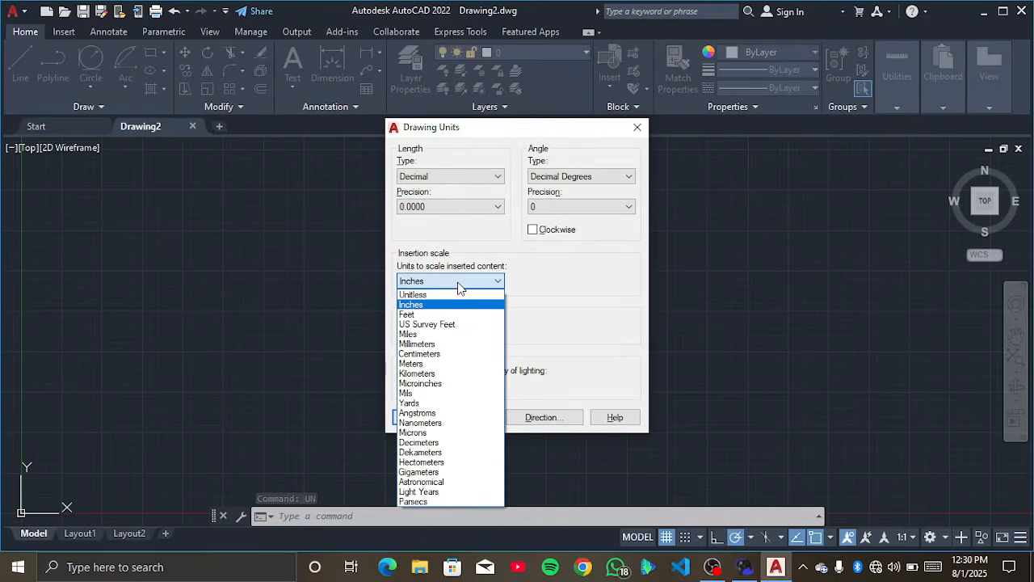
left_click(451, 346)
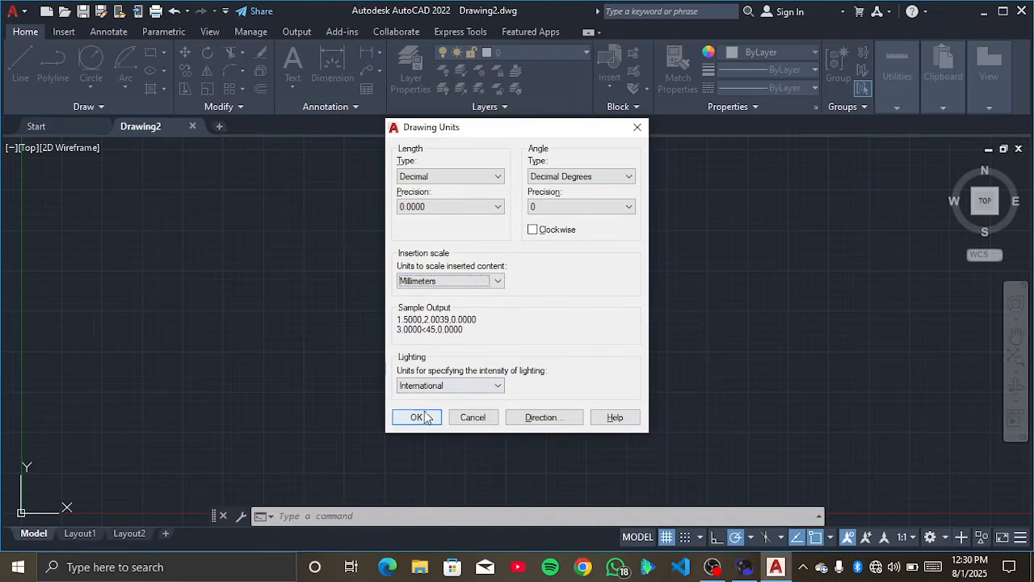
left_click(417, 418)
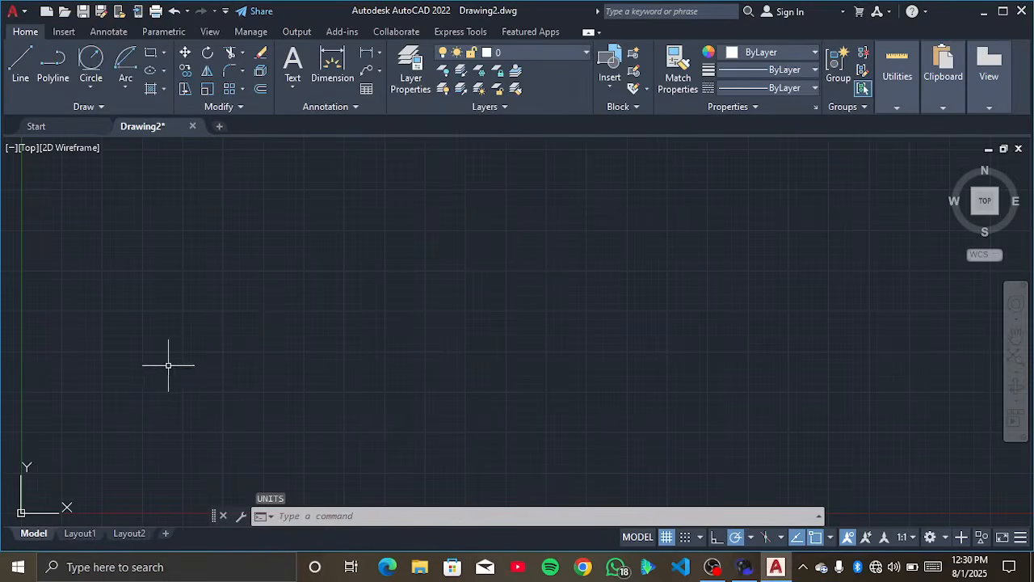
Step: Set the UCS icon to Noorigin so that it is not displayed at the drawing's origin
scroll(245, 287, "down", 4)
scroll(150, 272, "down", 1)
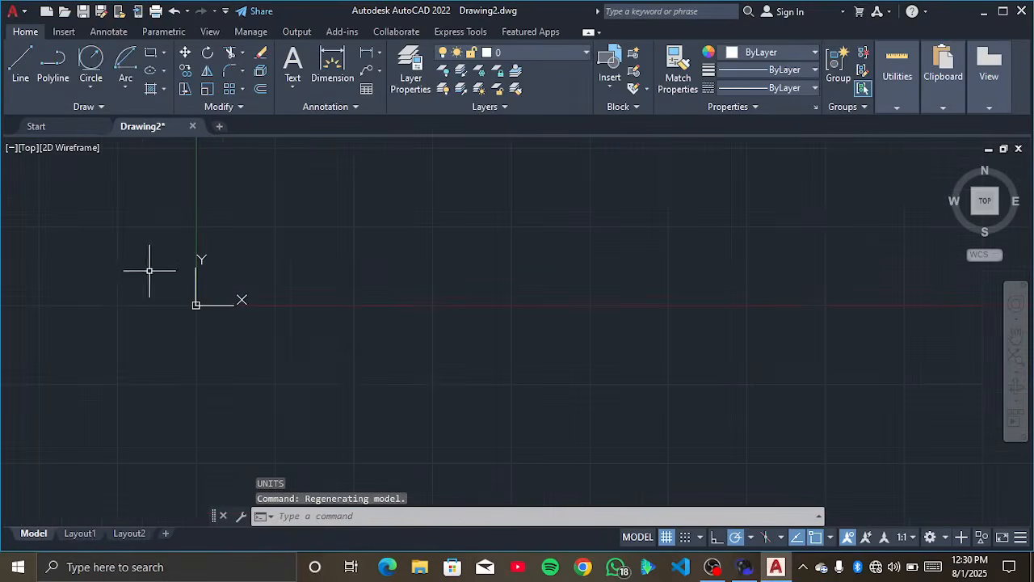
scroll(192, 242, "down", 1)
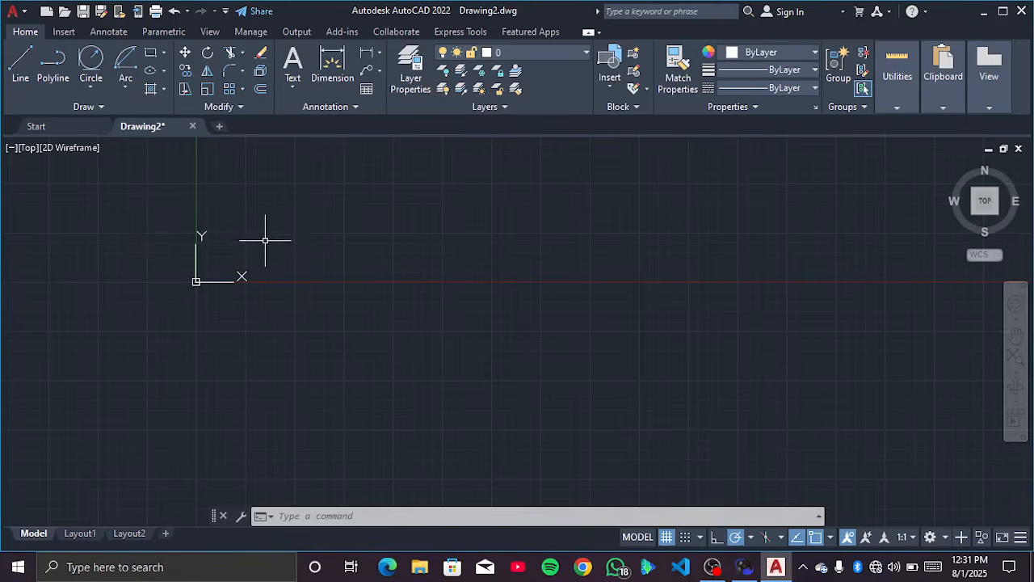
scroll(270, 238, "down", 4)
scroll(282, 263, "down", 6)
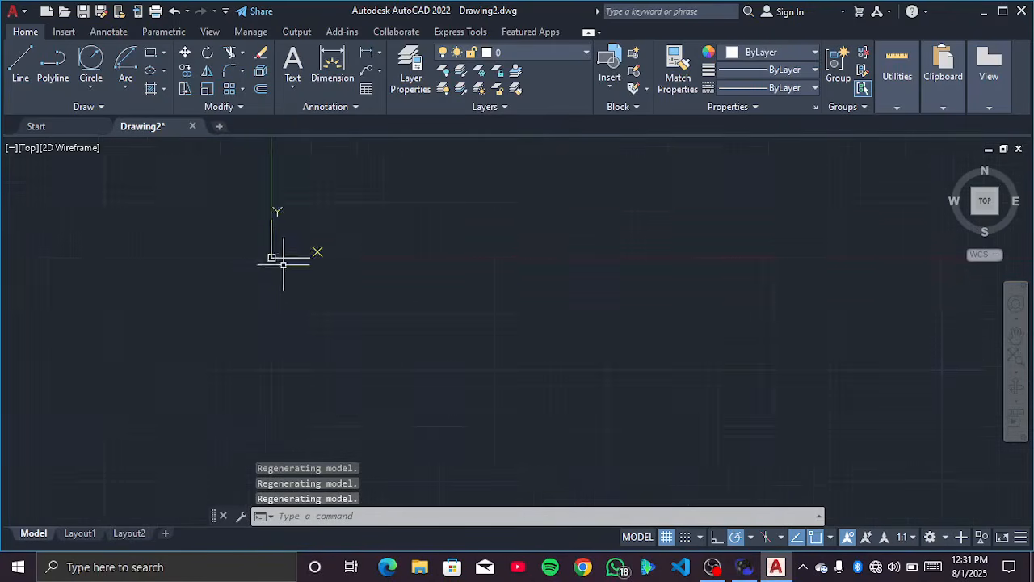
scroll(386, 263, "down", 2)
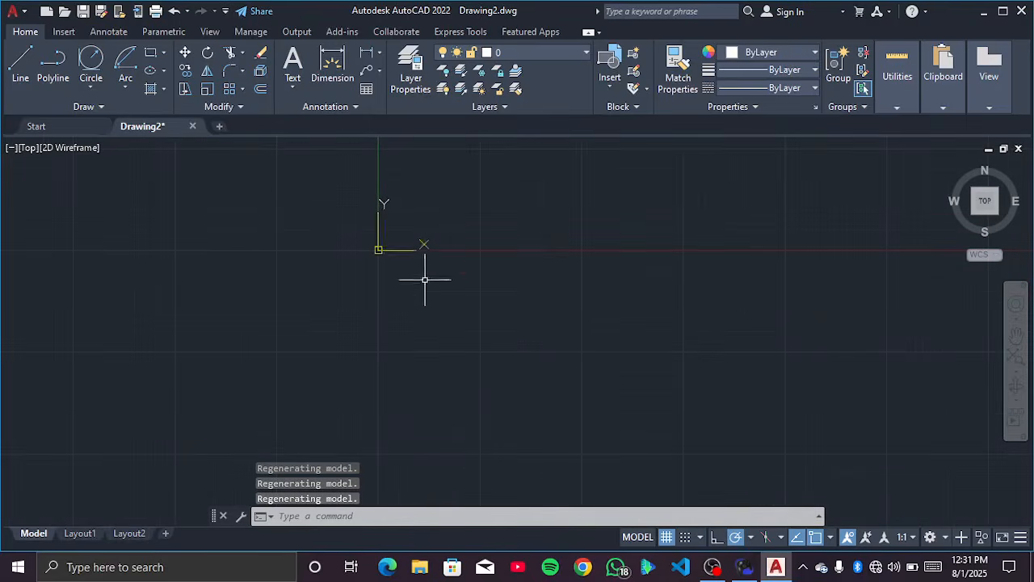
scroll(453, 223, "up", 4)
scroll(346, 250, "down", 6)
scroll(358, 267, "up", 1)
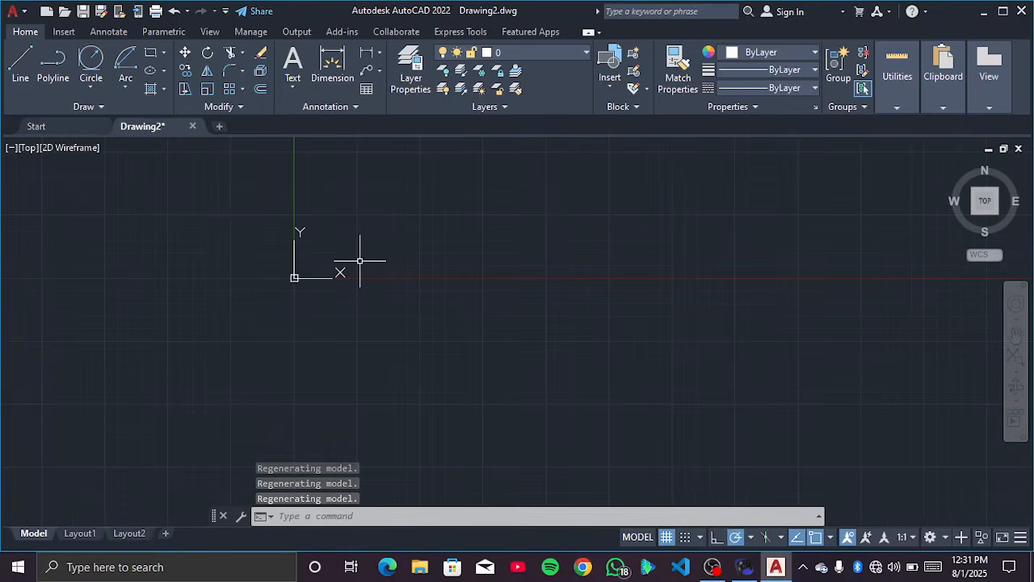
type("ucs")
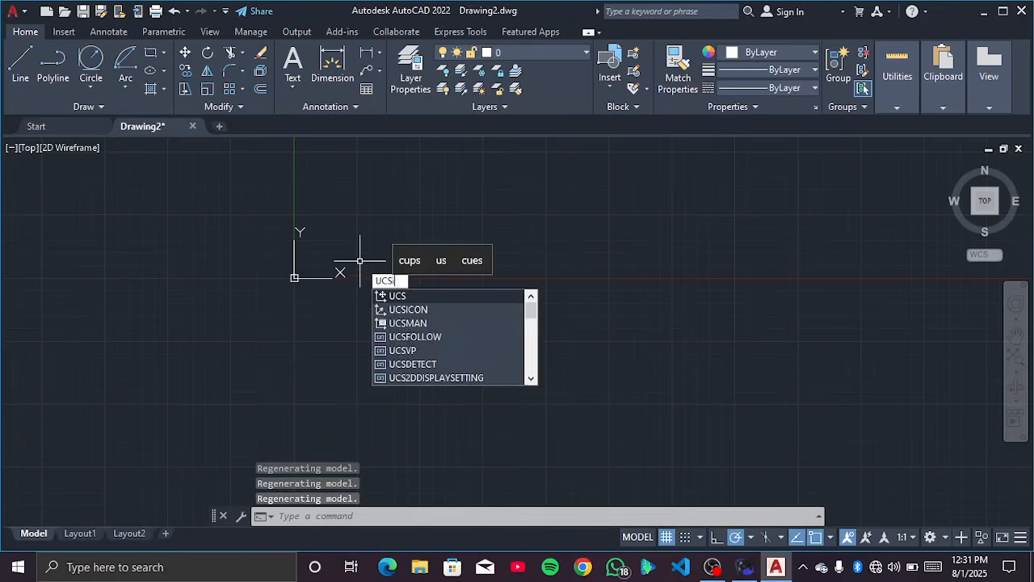
type("icon")
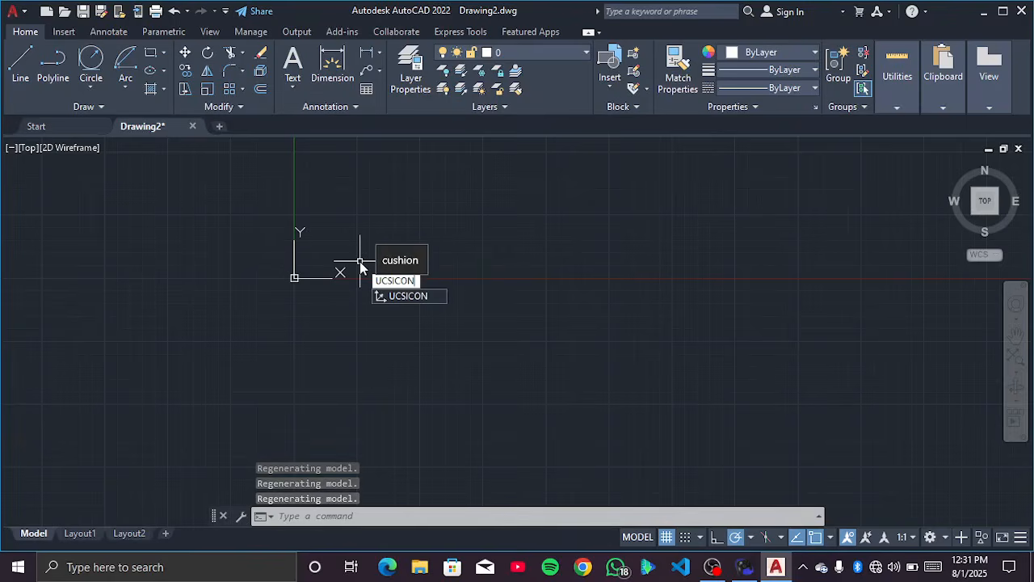
key("Return")
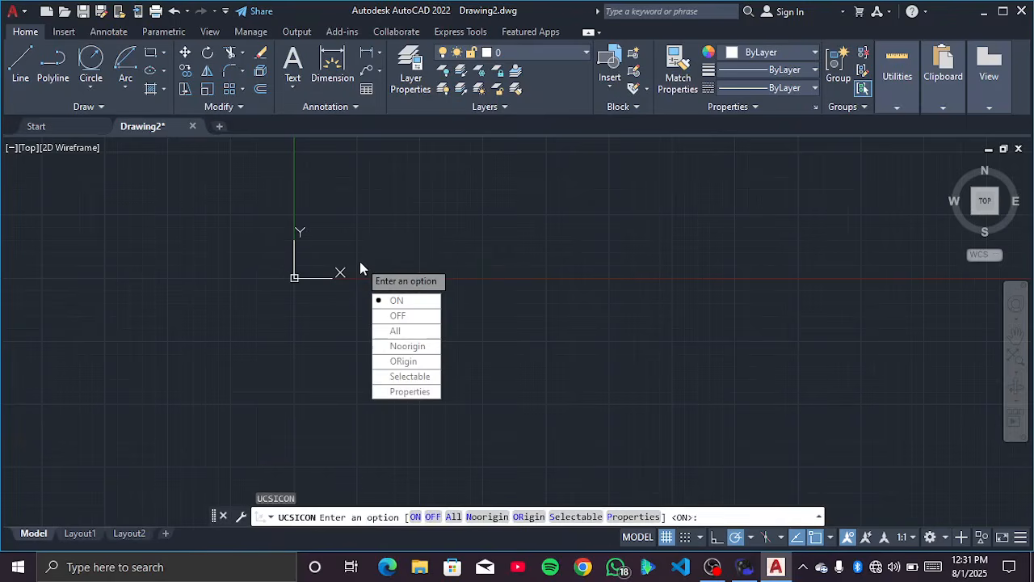
left_click(381, 350)
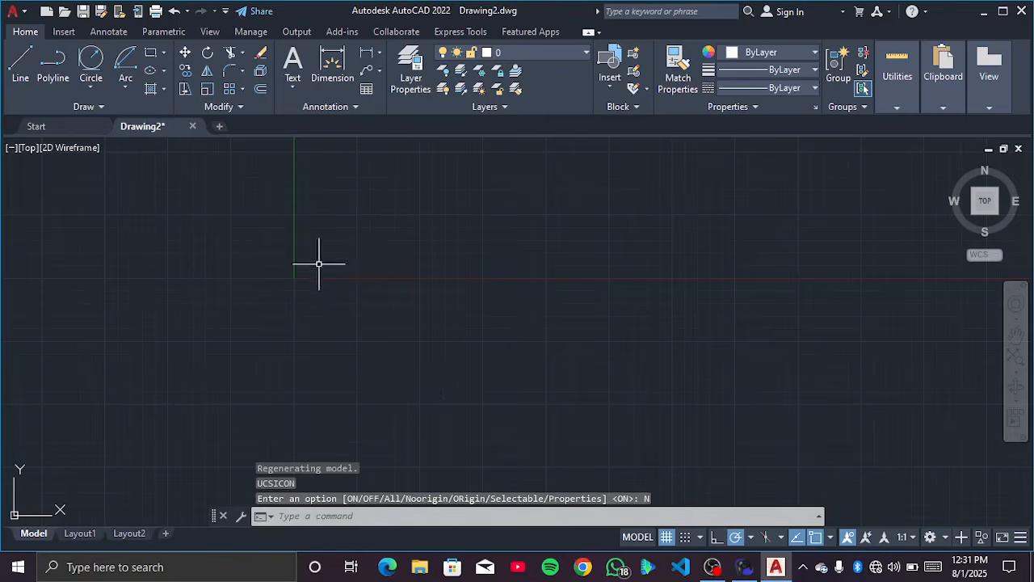
scroll(116, 440, "down", 10)
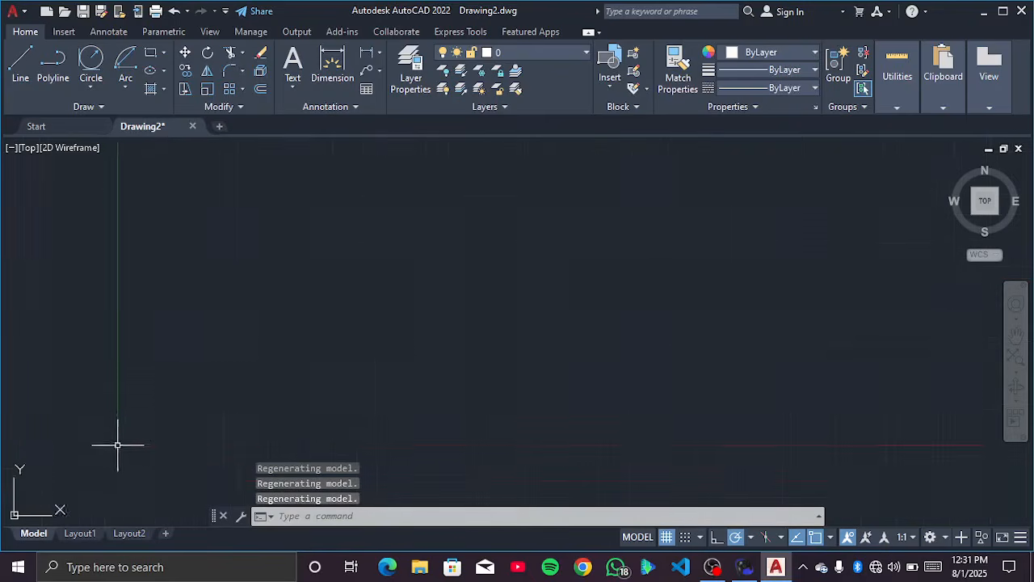
scroll(135, 442, "down", 3)
scroll(180, 380, "up", 5)
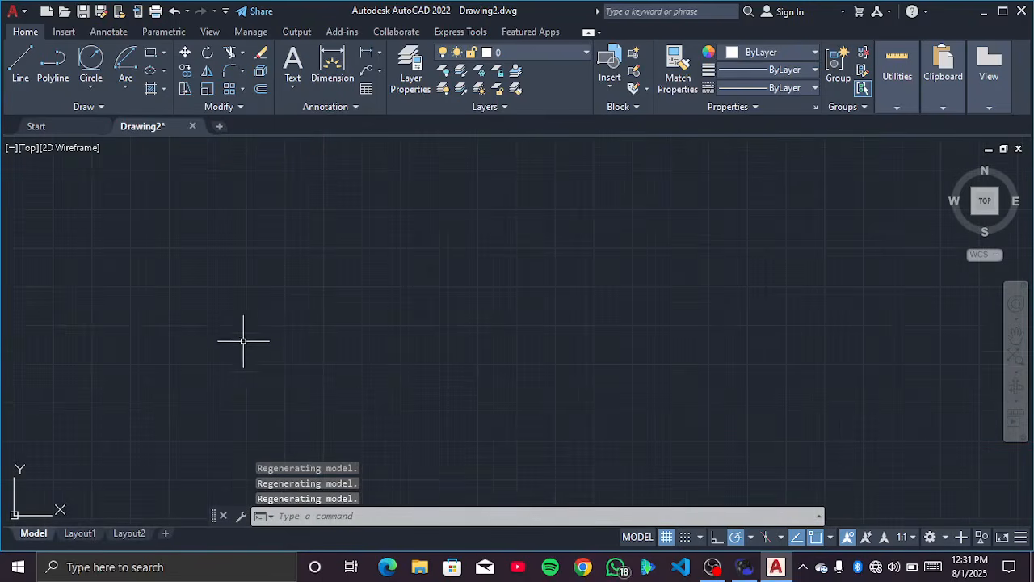
Step: Save the drawing in the Documents folder as "autocad mastery class 2"
mouse_move(159, 126)
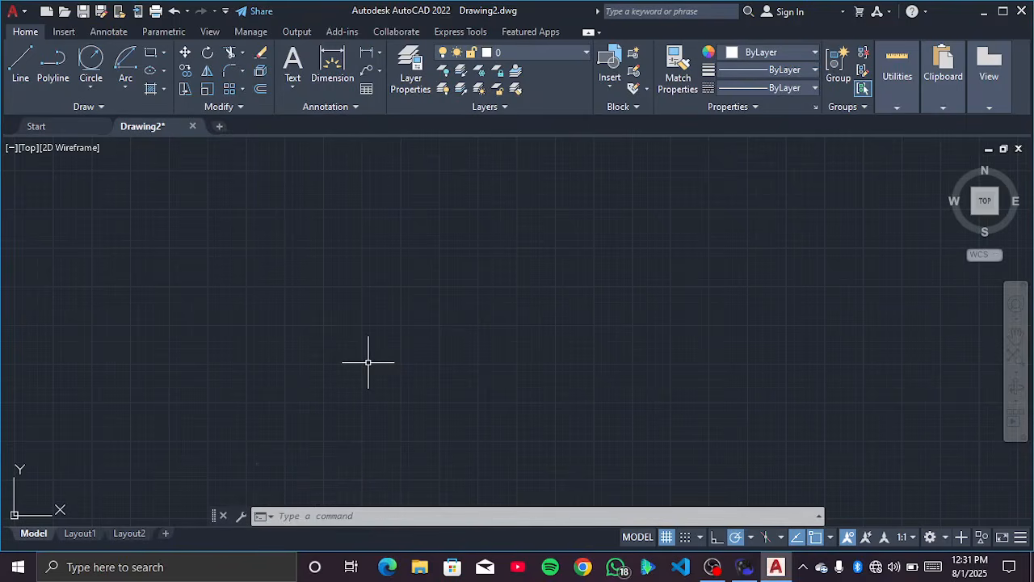
key("ctrl+s")
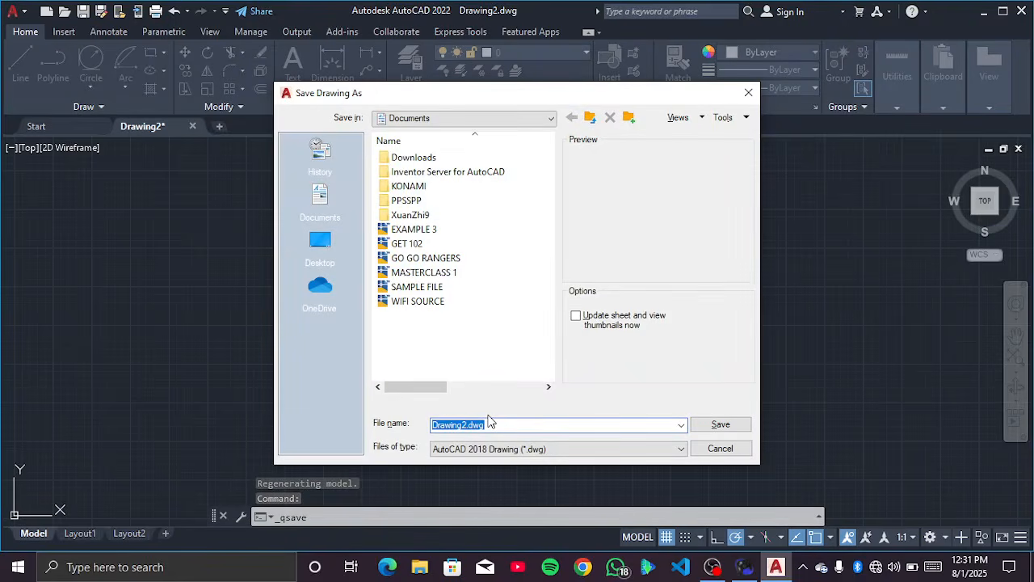
type("au")
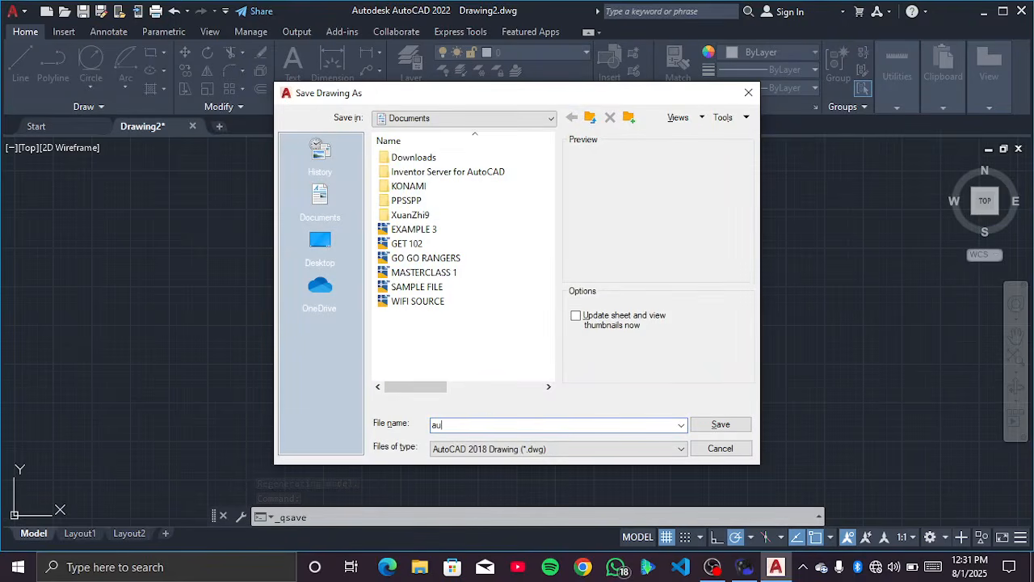
type("tocad ")
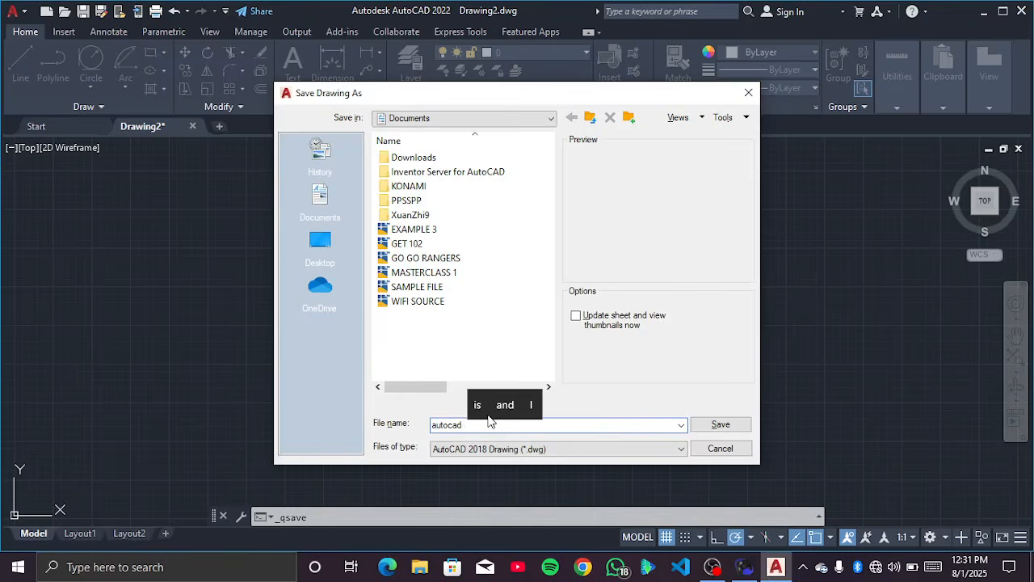
type("mastery")
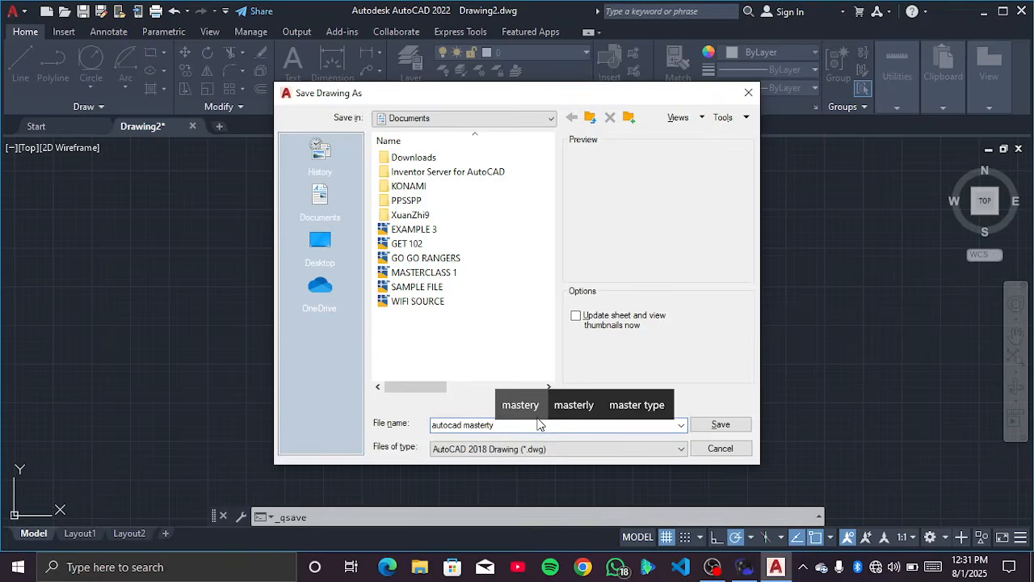
left_click(537, 417)
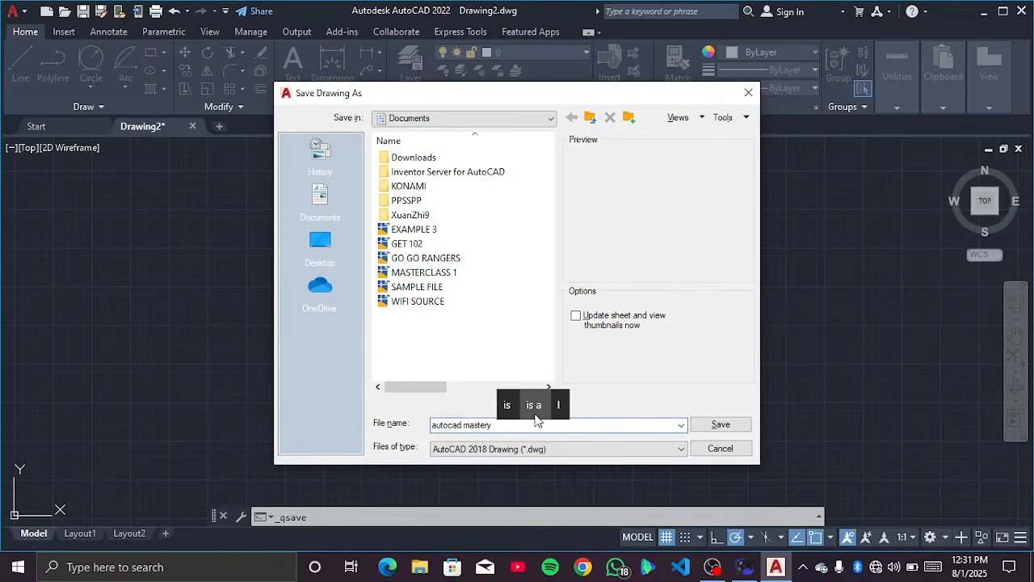
type("classs 2")
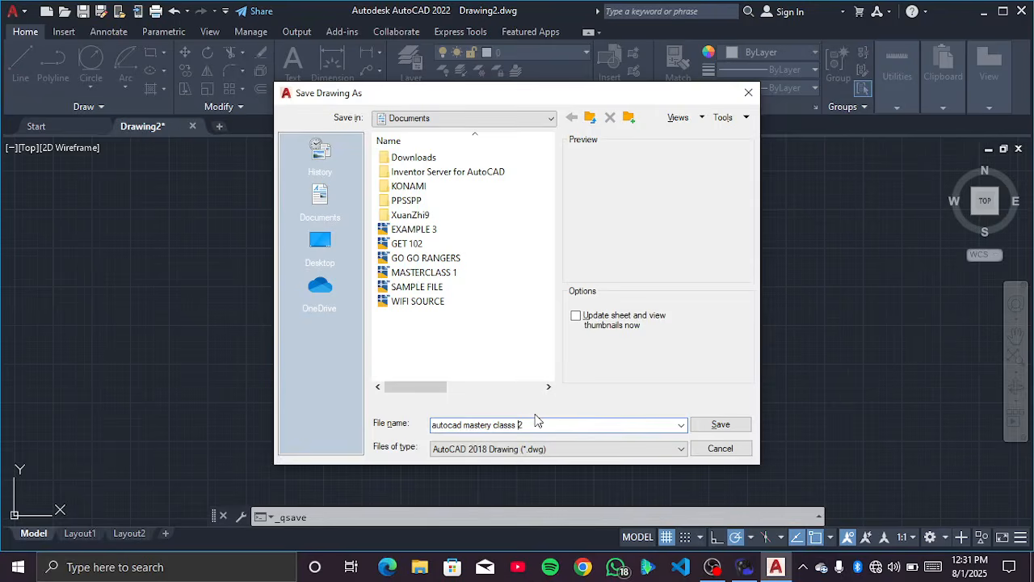
key("BackSpace")
left_click(720, 425)
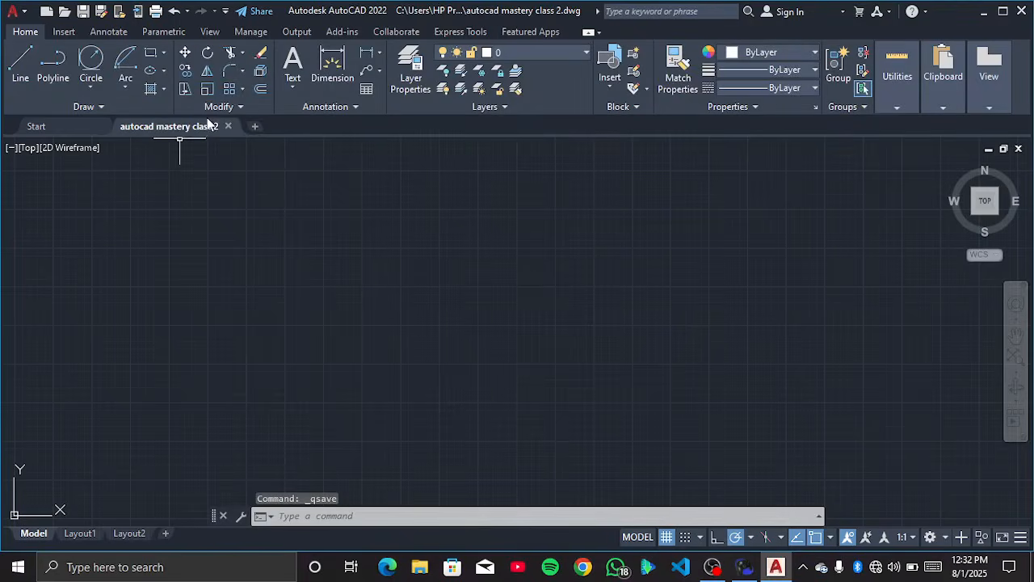
mouse_move(208, 125)
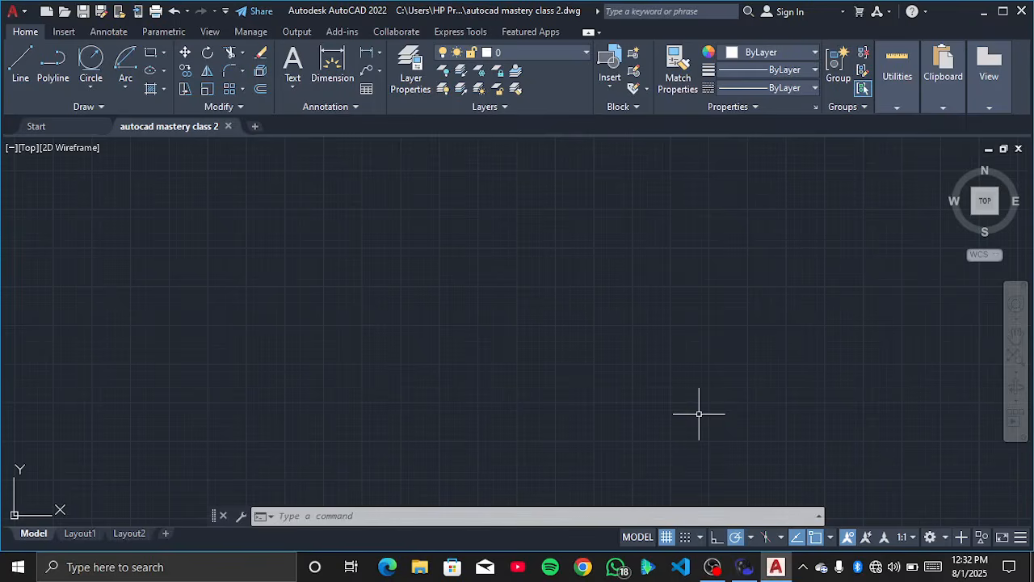
Step: Look up the command suggestions for LINE and its alias L without running a command
type("LINE")
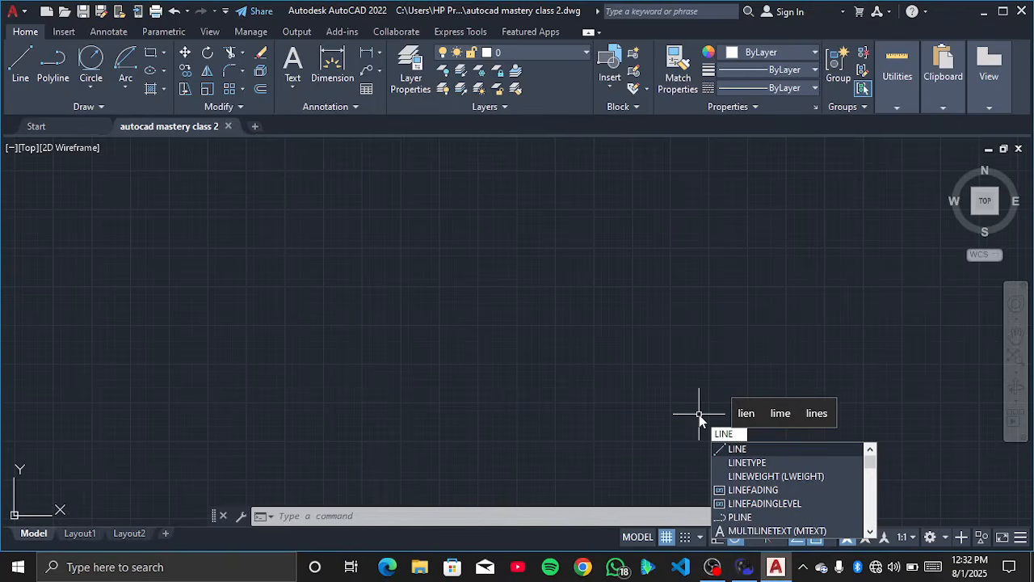
key("BackSpace")
key("BackSpace")
key("BackSpace")
key("BackSpace")
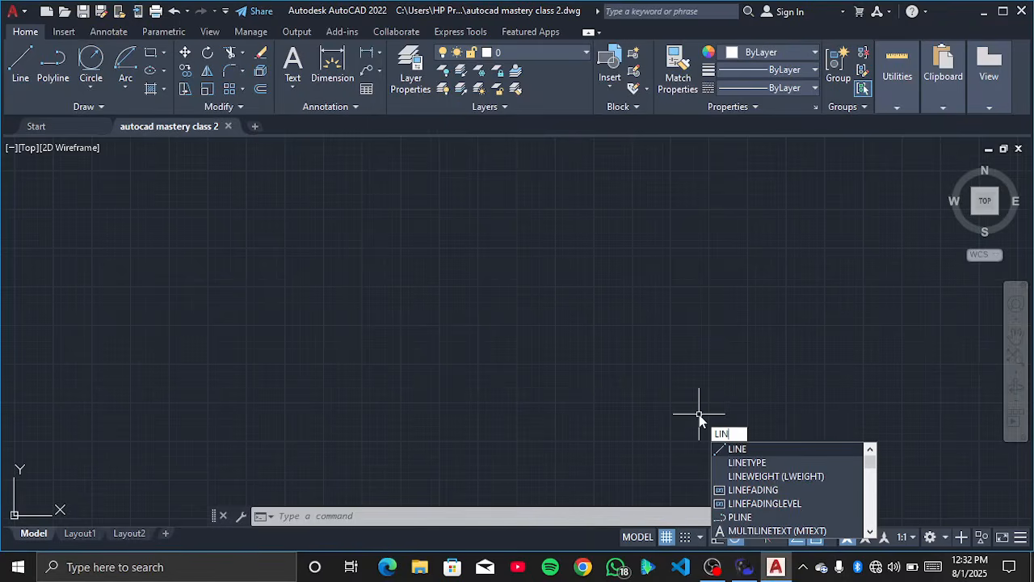
type("L")
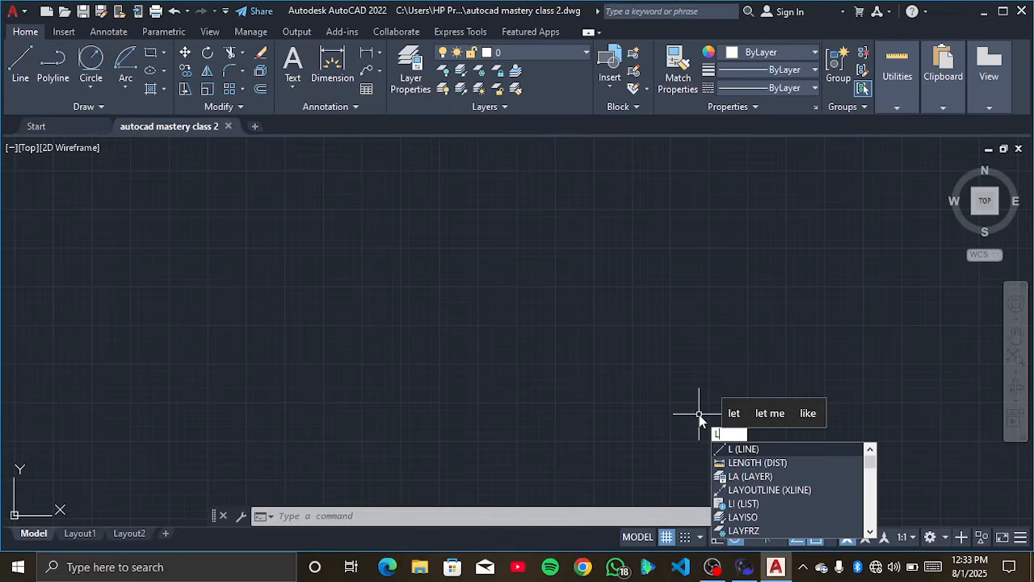
key("BackSpace")
Step: Look up the command suggestions for the aliases C, CO, 3R and R without running a command
type("C")
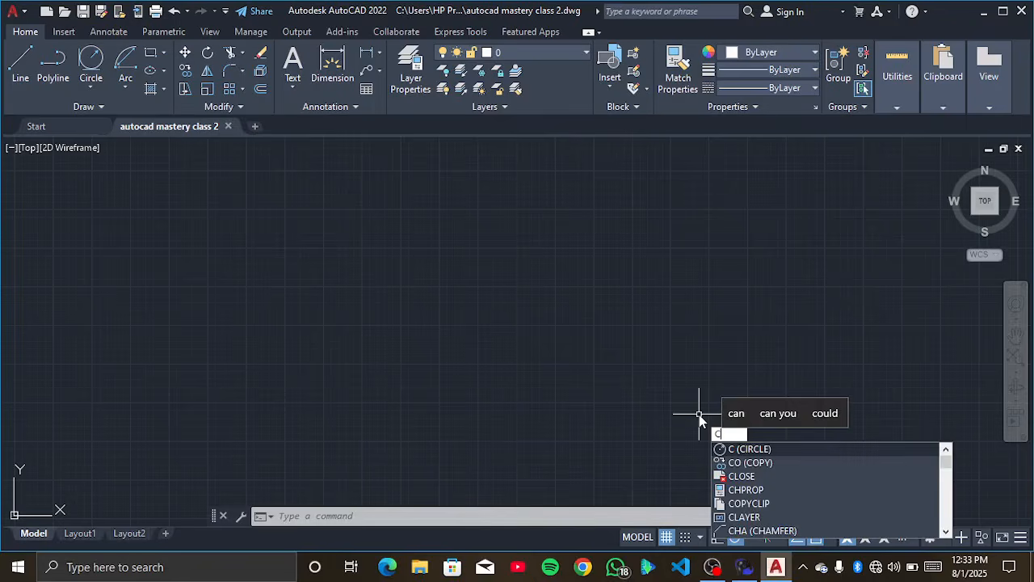
type("O")
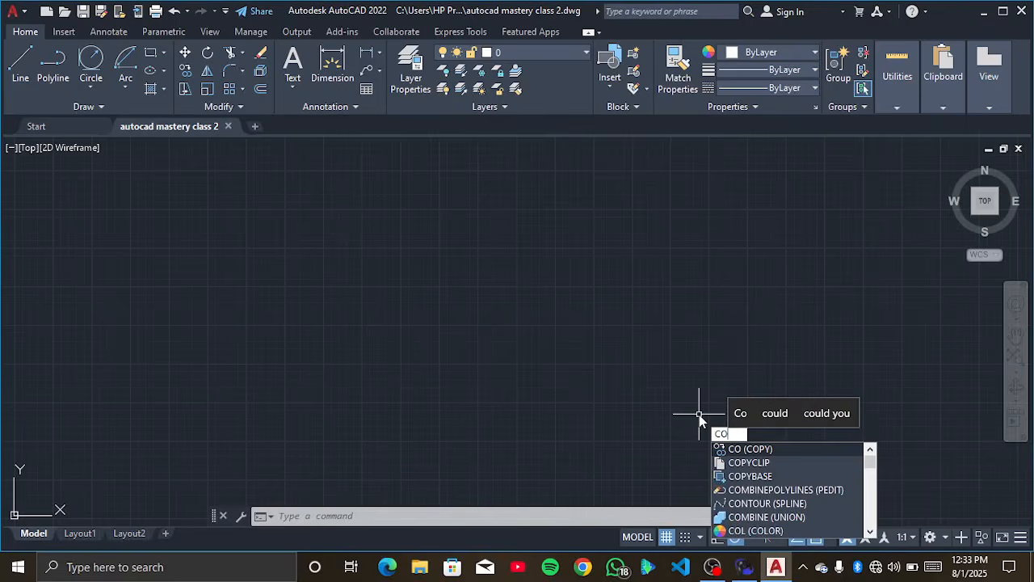
key("BackSpace")
key("BackSpace")
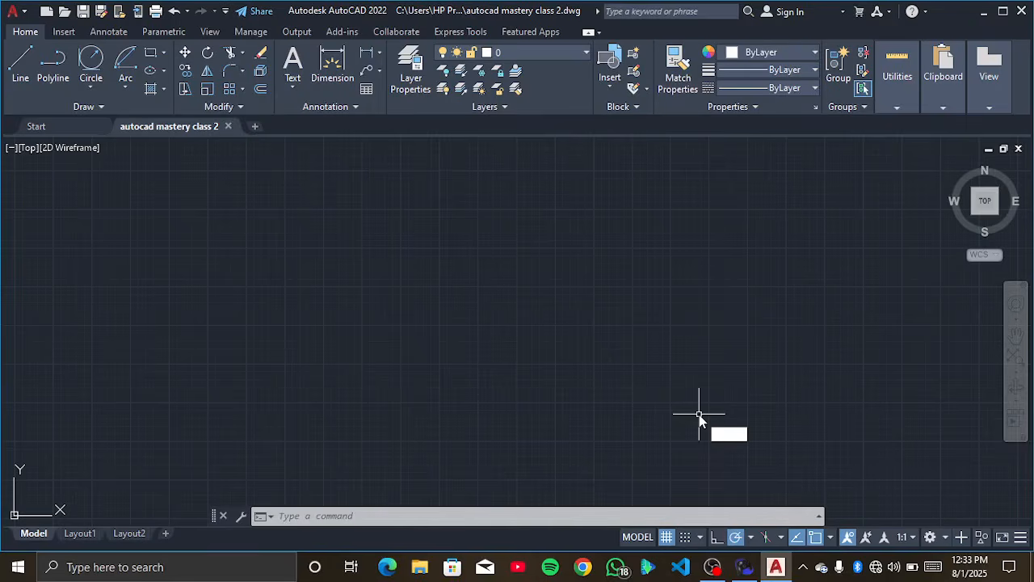
type("3R")
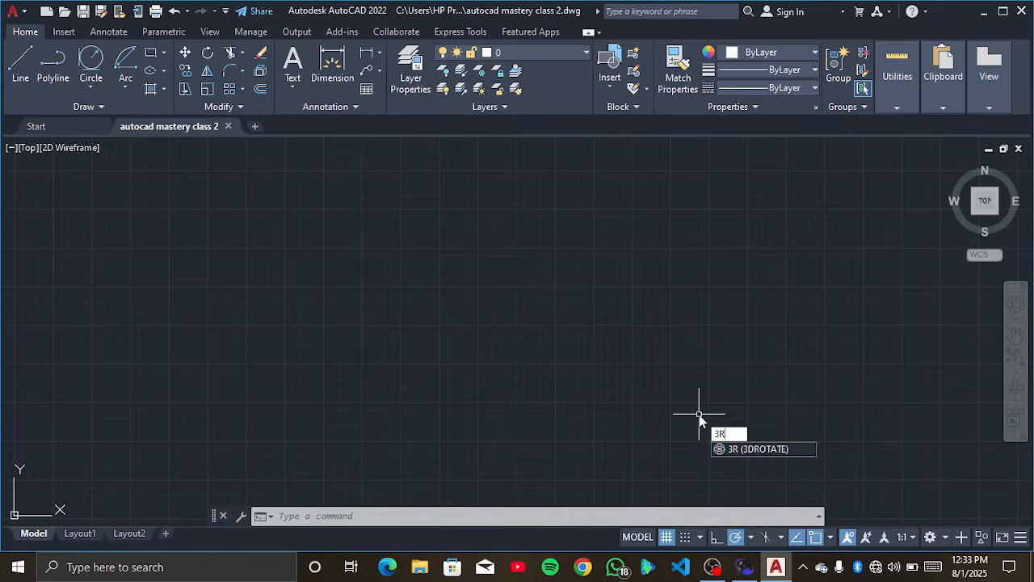
key("BackSpace")
key("BackSpace")
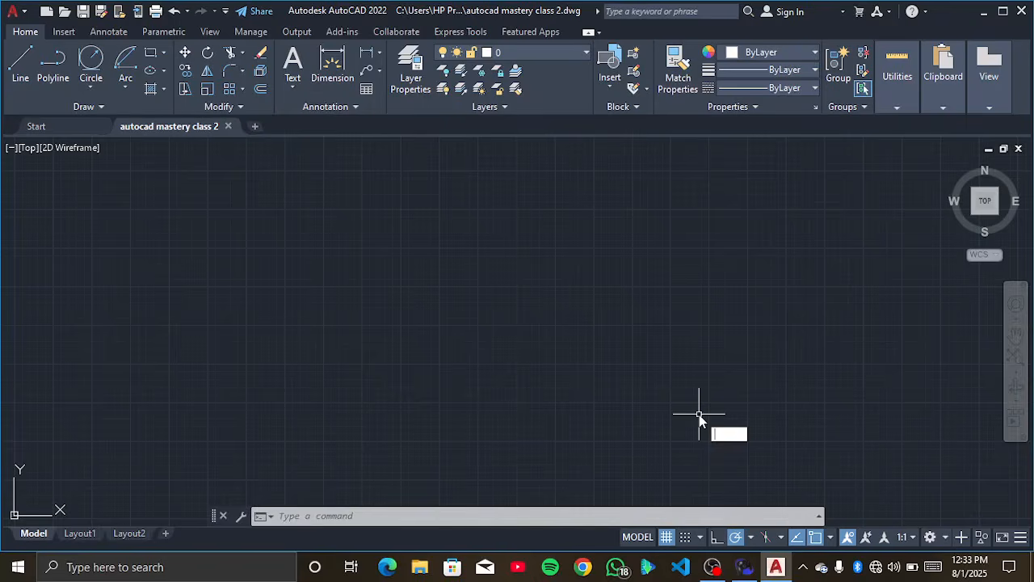
type("R")
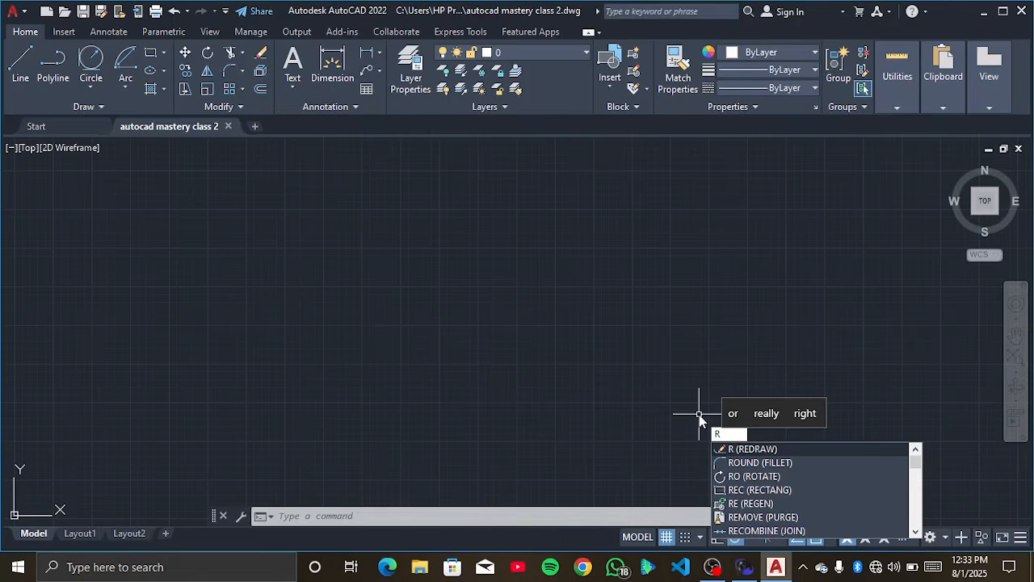
left_click(671, 415)
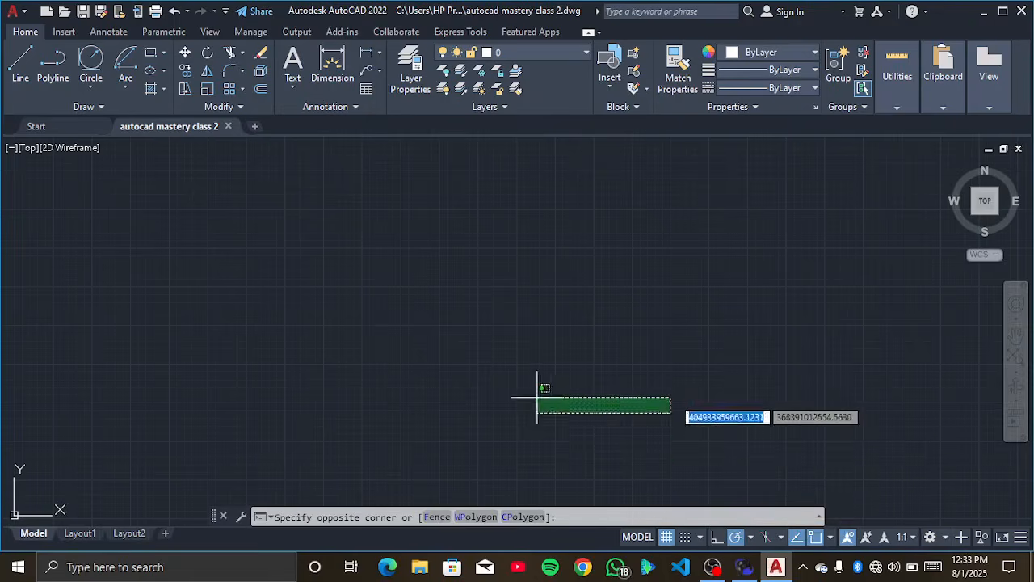
left_click(536, 399)
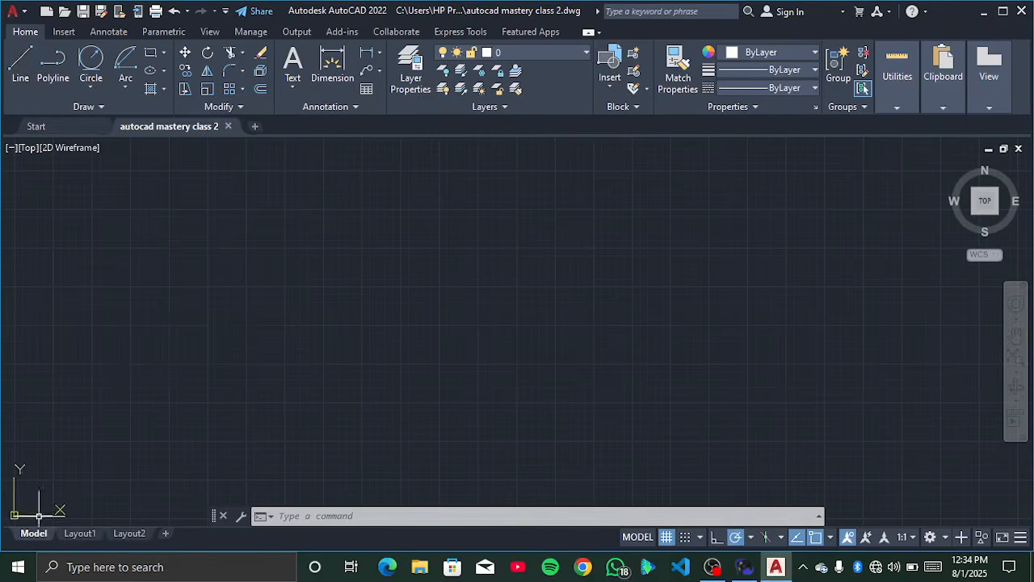
type("l")
key("Return")
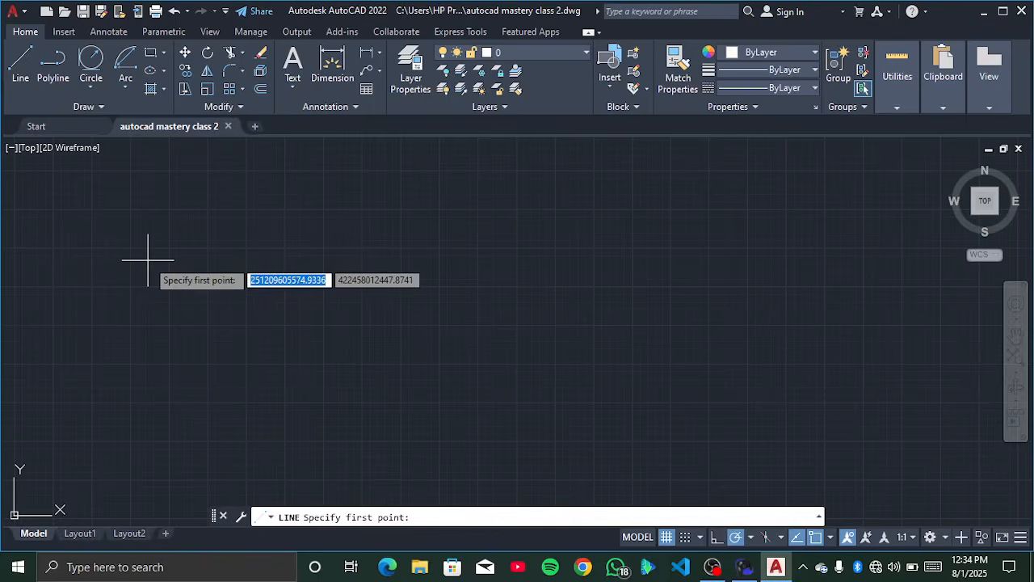
scroll(167, 299, "down", 6)
scroll(272, 305, "up", 1)
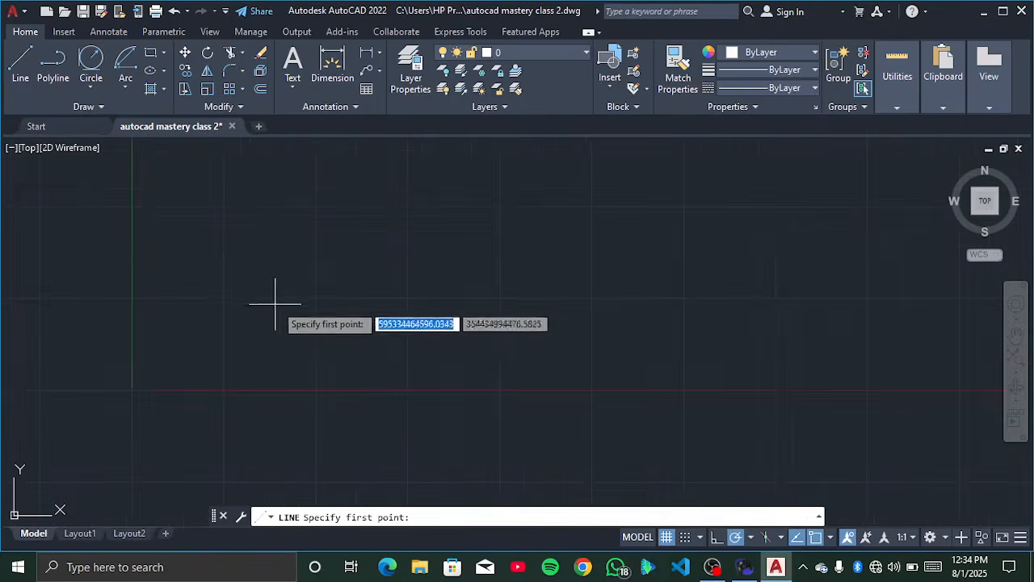
scroll(279, 307, "up", 2)
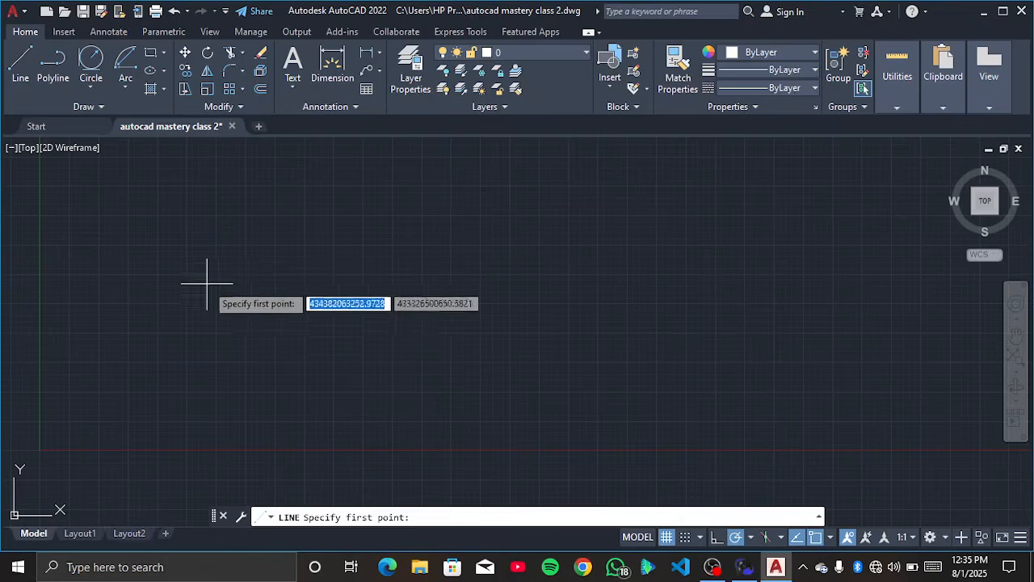
left_click(90, 317)
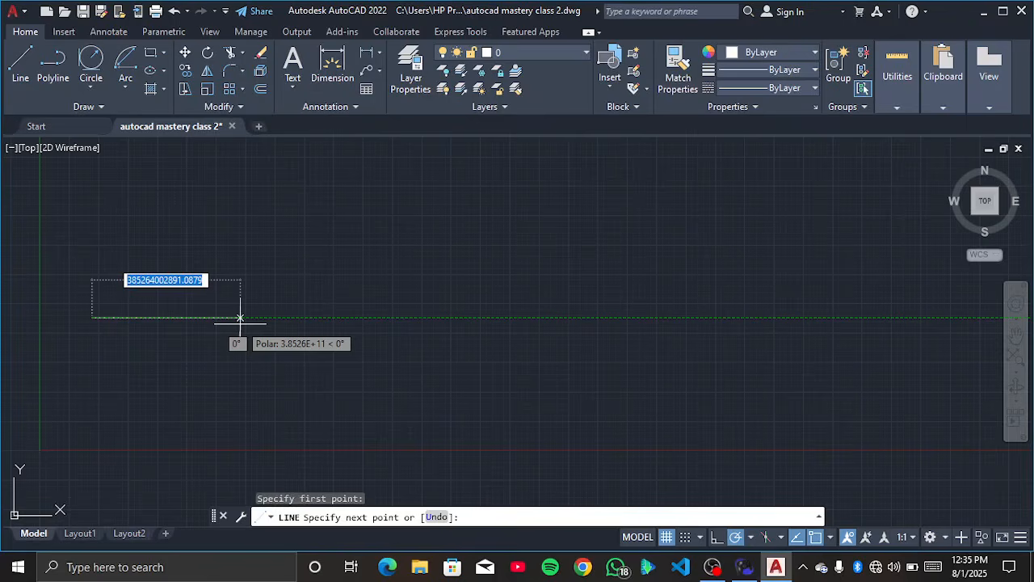
key("Escape")
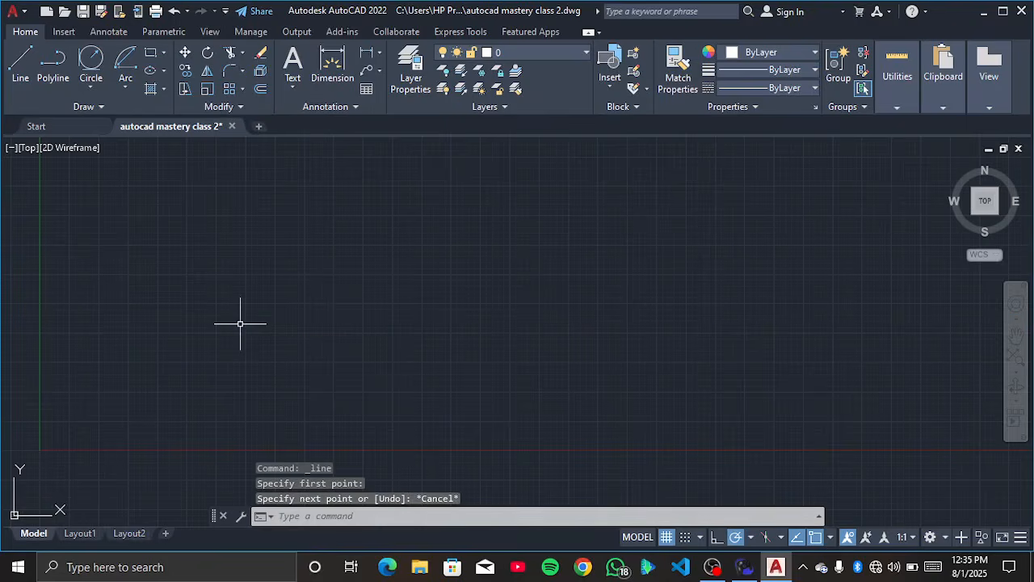
Step: Turn off polar tracking
key("F10")
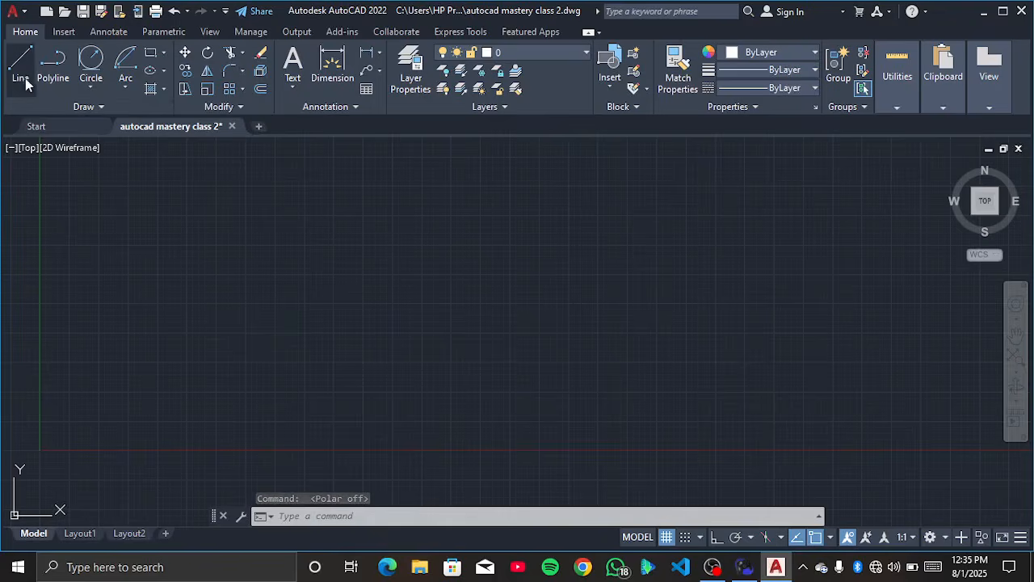
scroll(310, 283, "up", 2)
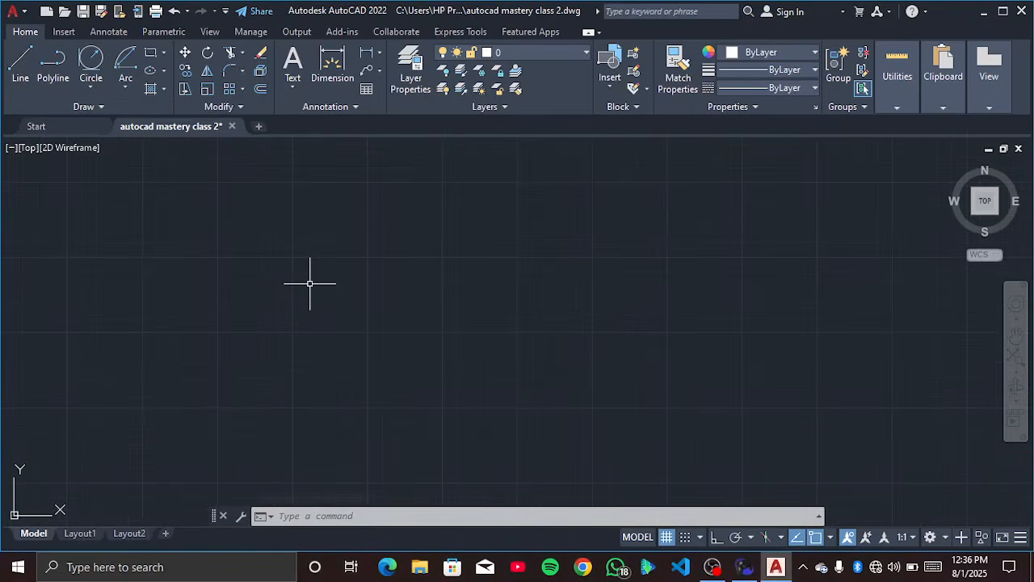
scroll(328, 324, "down", 3)
scroll(296, 289, "down", 5)
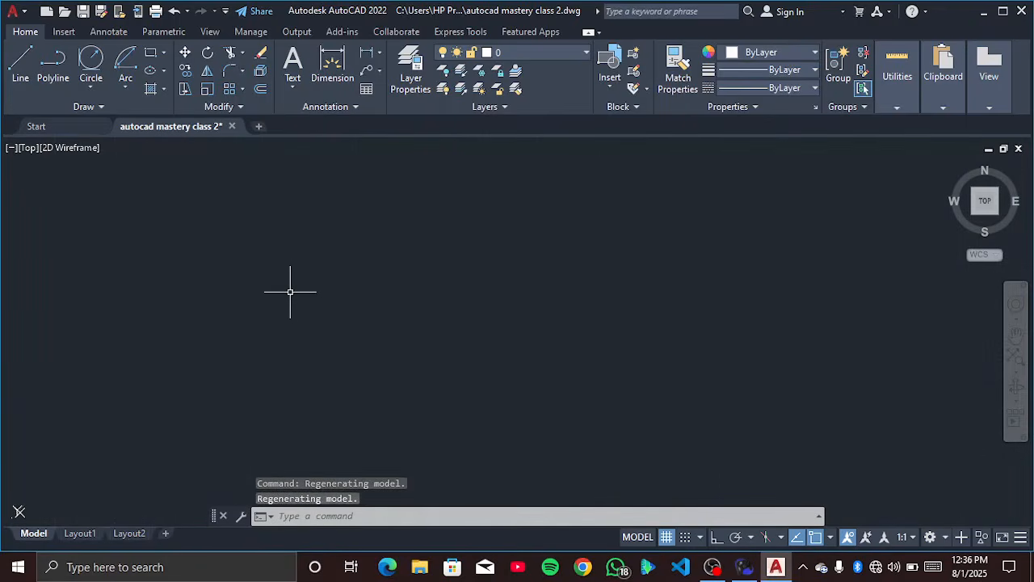
scroll(290, 292, "down", 2)
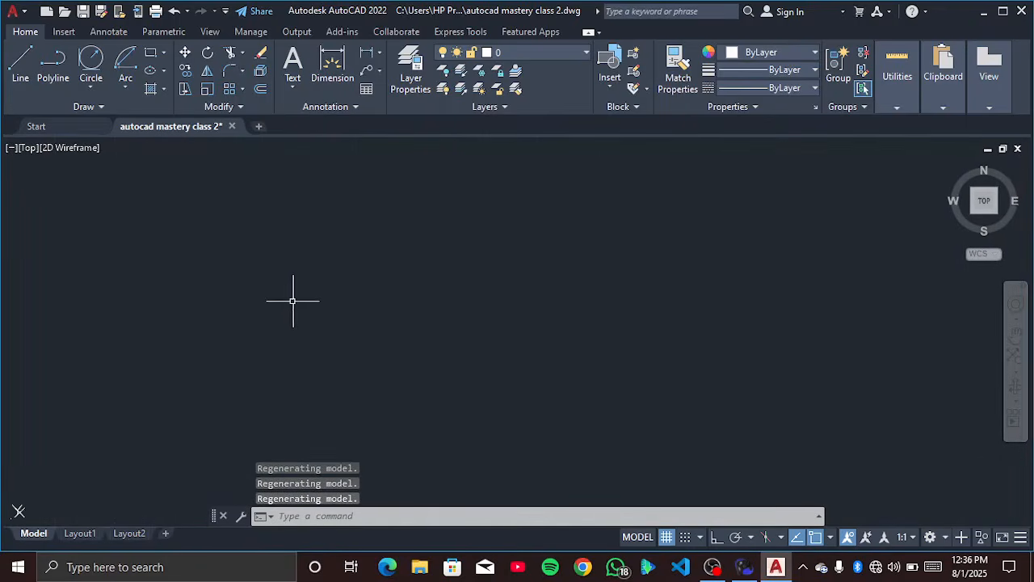
scroll(326, 339, "up", 2)
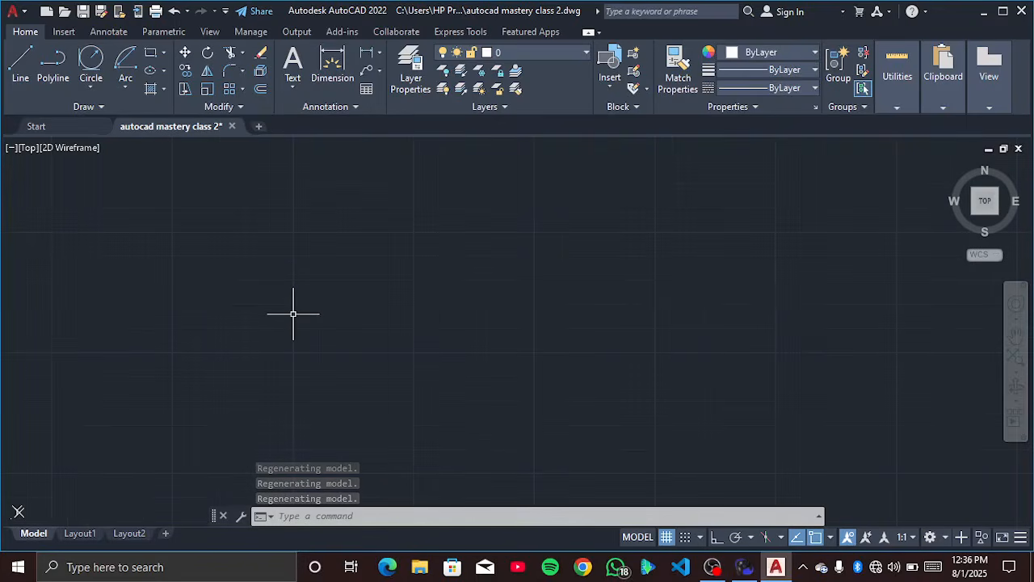
left_click(21, 64)
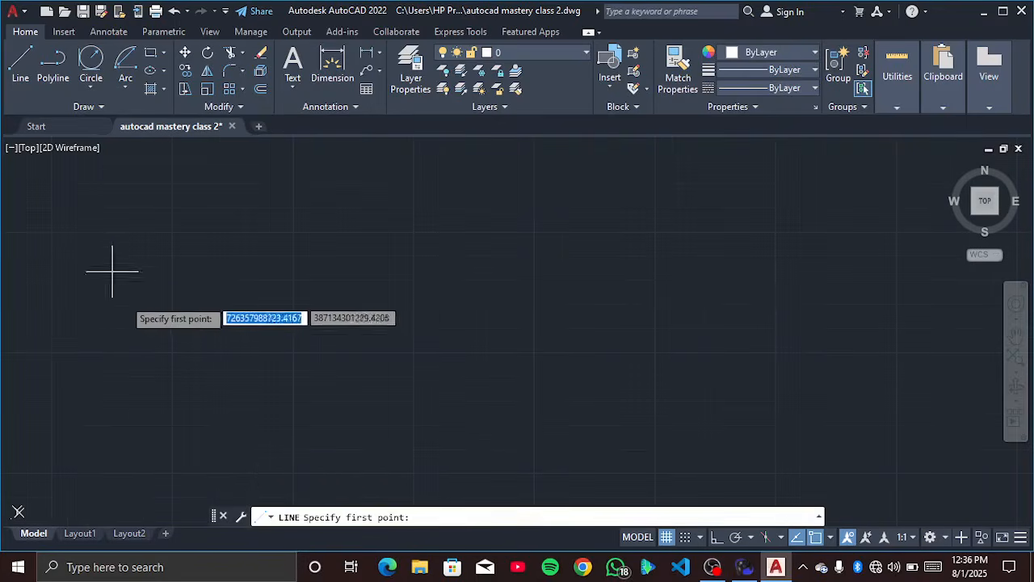
left_click(126, 302)
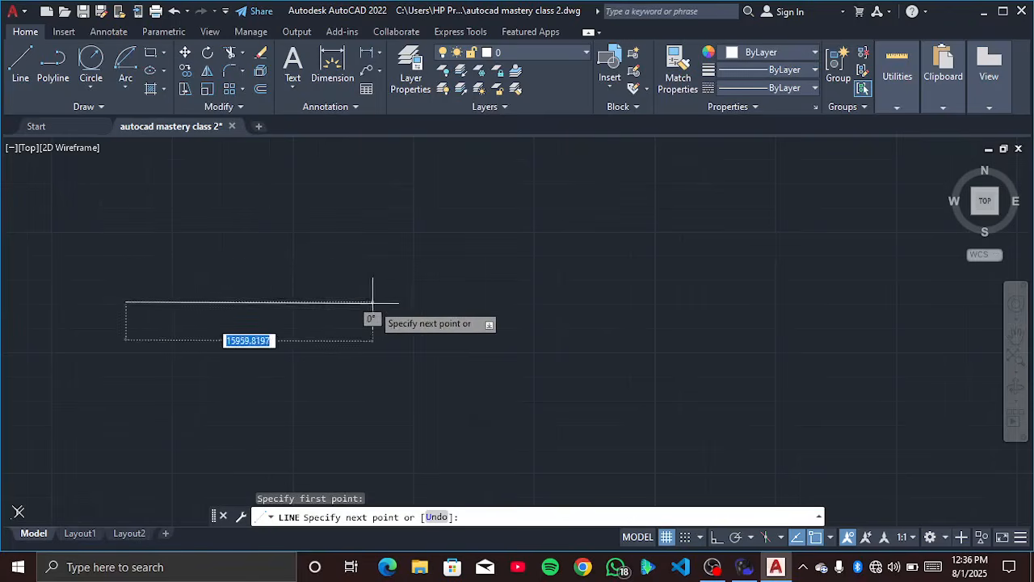
scroll(366, 301, "up", 5)
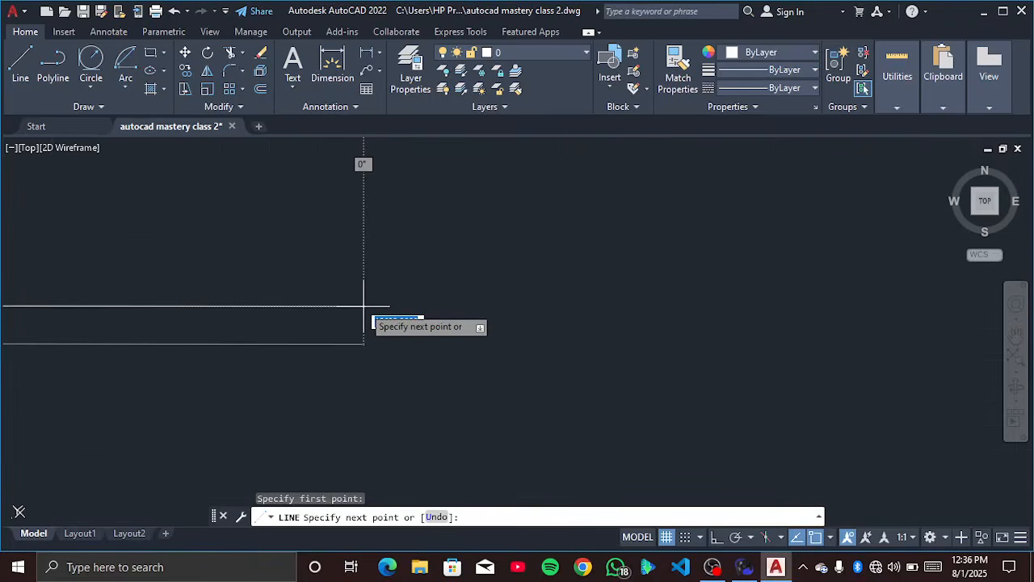
scroll(364, 305, "up", 2)
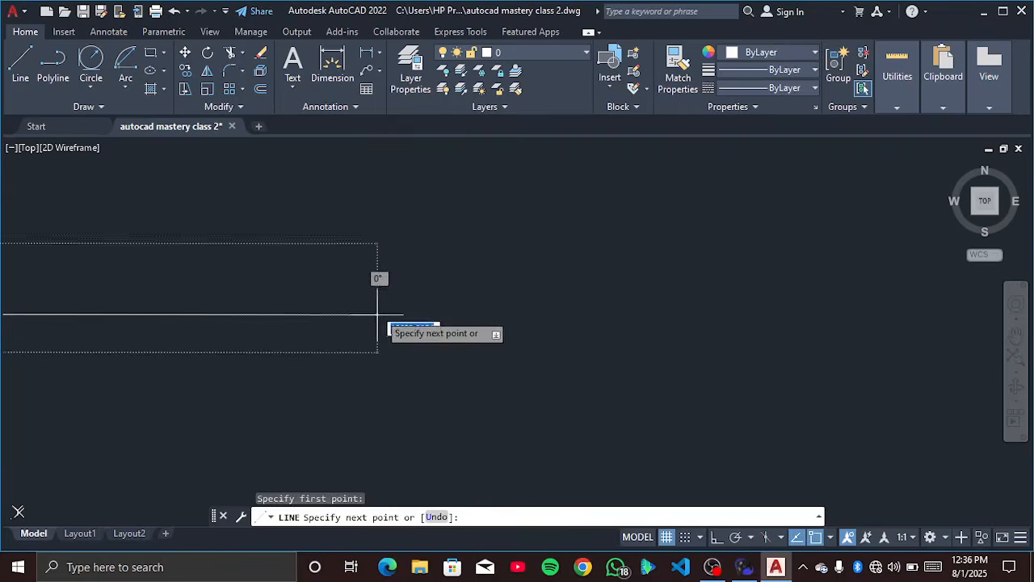
scroll(404, 311, "down", 4)
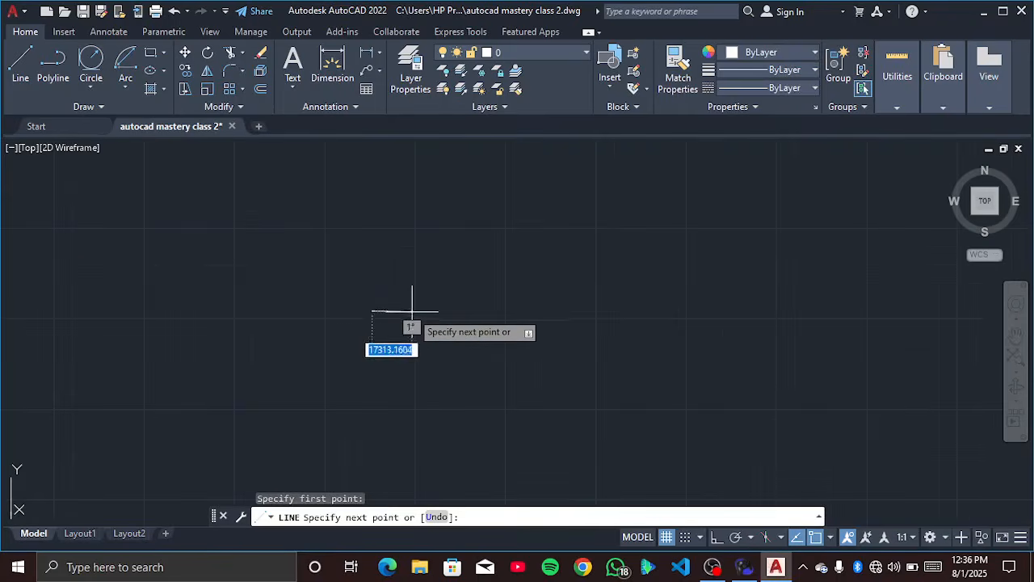
key("Escape")
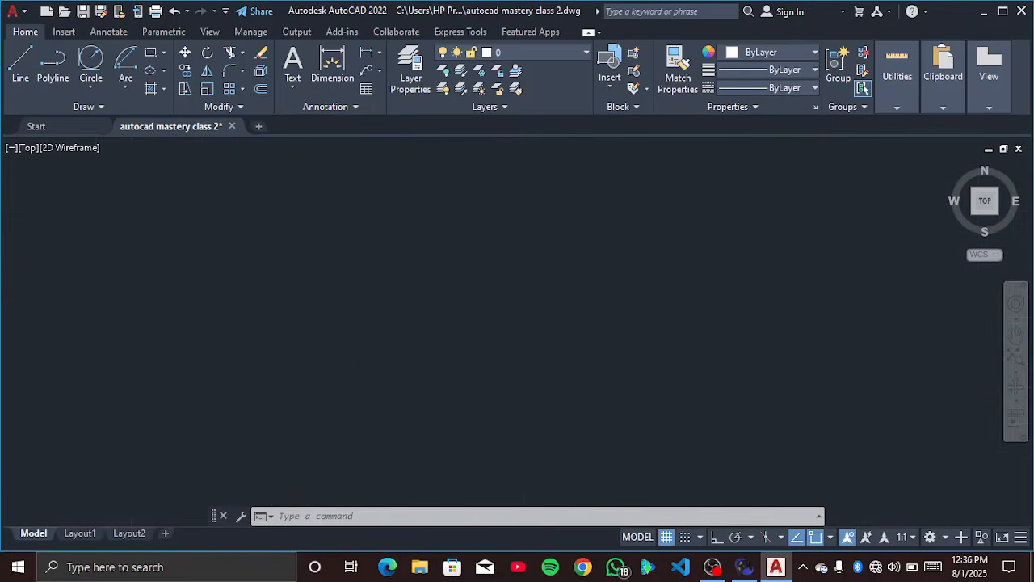
scroll(341, 339, "down", 3)
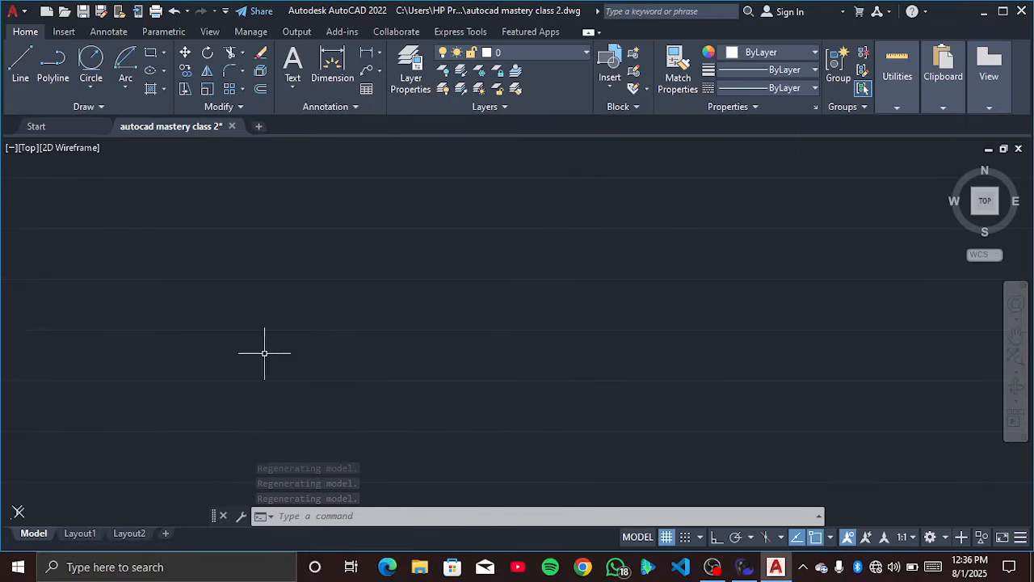
type("l")
key("Return")
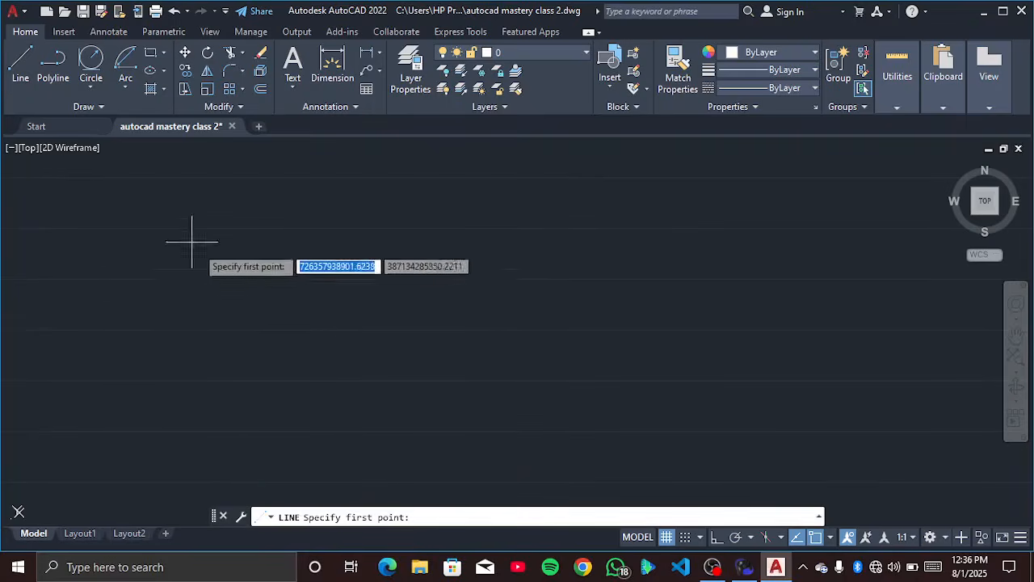
left_click(299, 286)
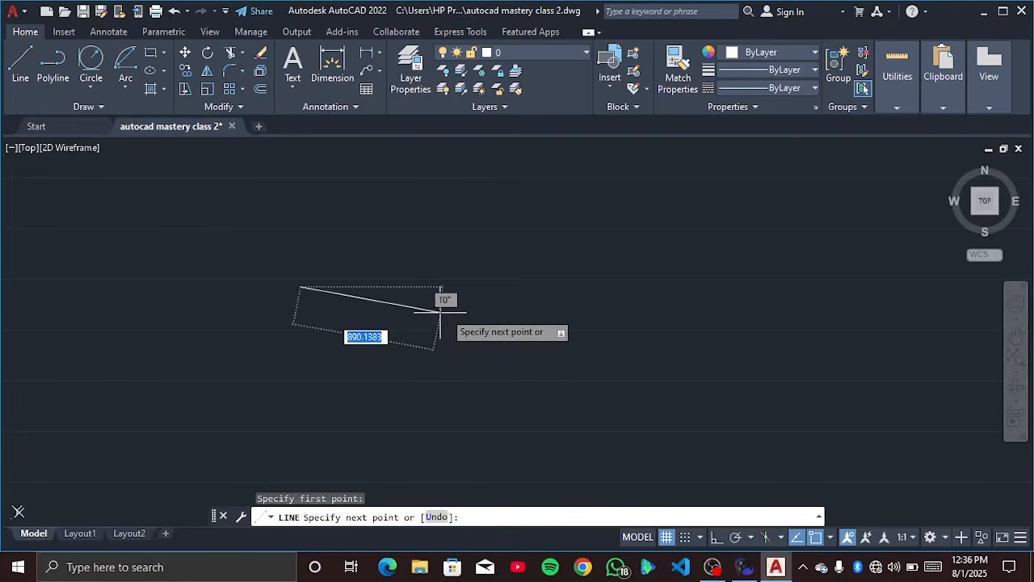
key("Escape")
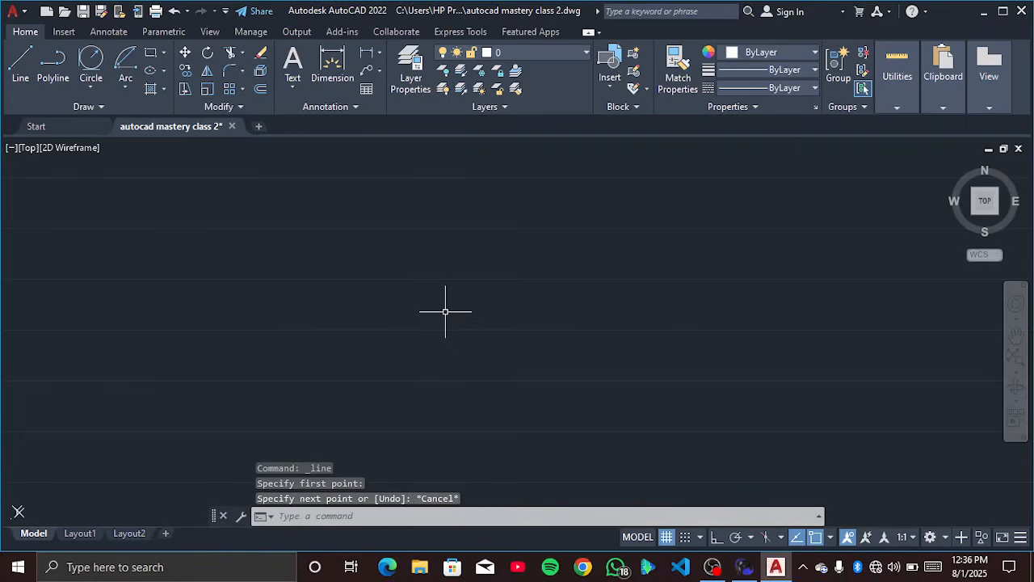
Step: Create a new drawing and close the "autocad mastery class 2" drawing
left_click(258, 127)
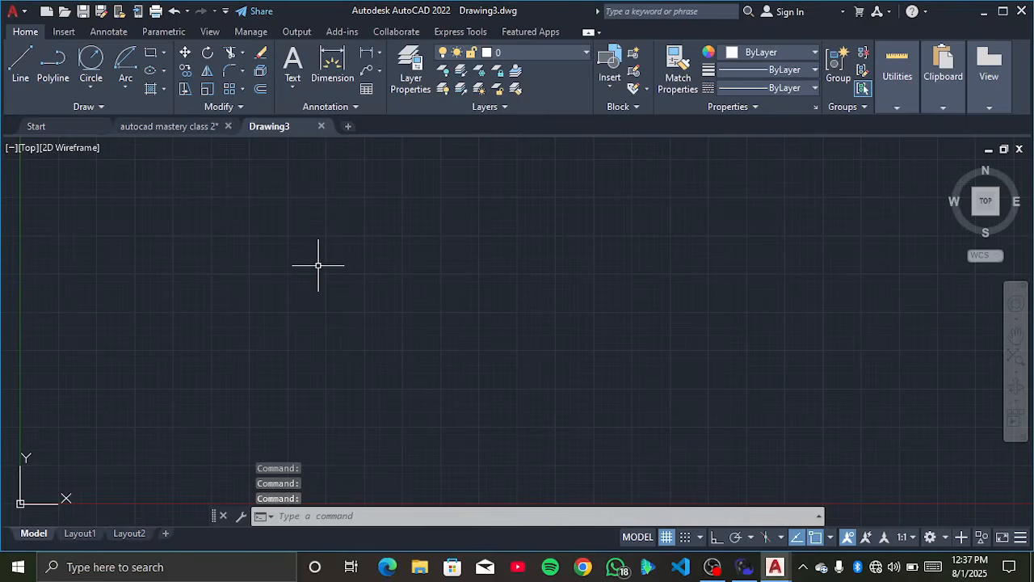
left_click(226, 126)
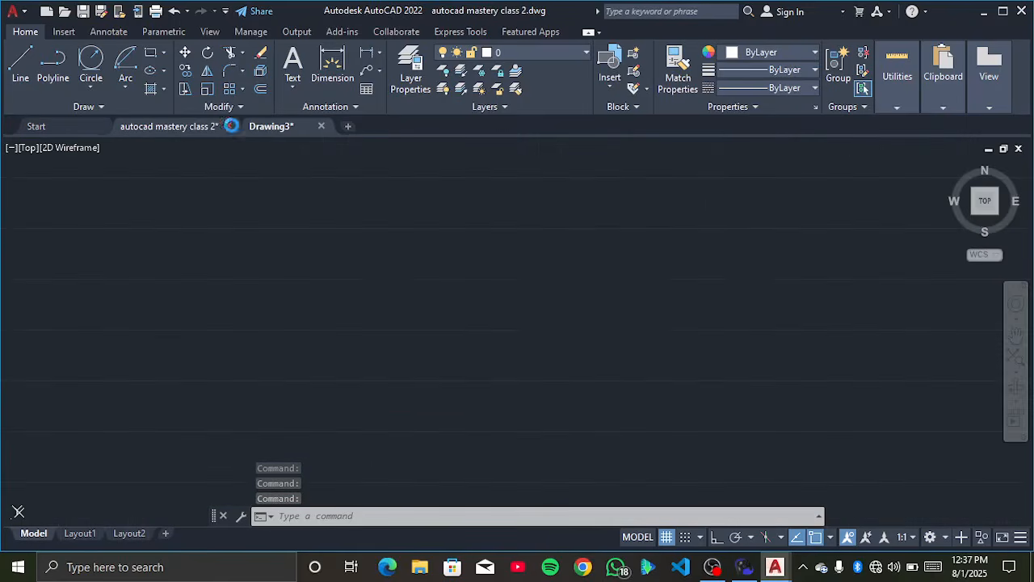
left_click(561, 315)
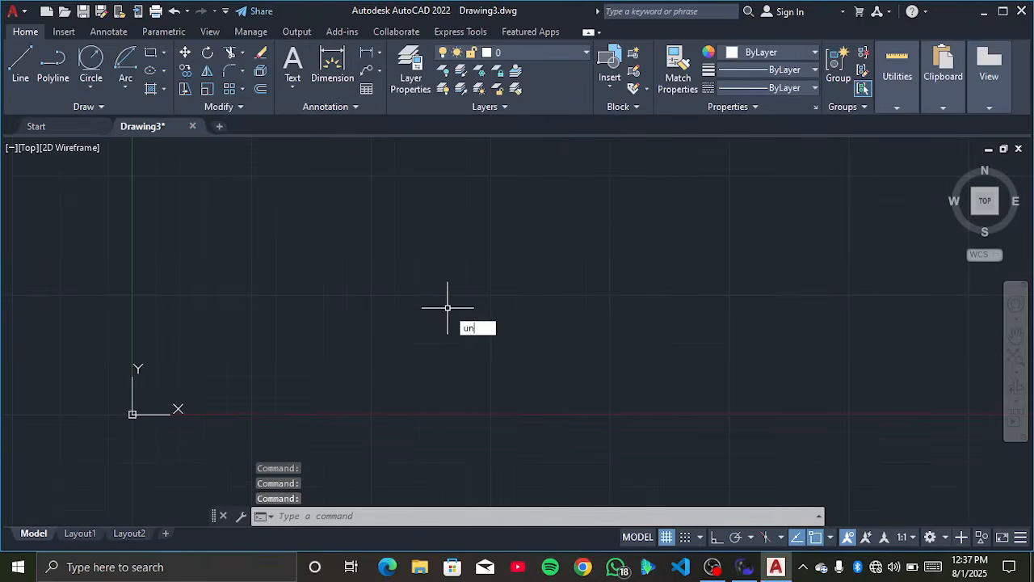
Step: Set the new drawing's insertion scale units to Millimeters
type("un")
key("Return")
left_click(450, 280)
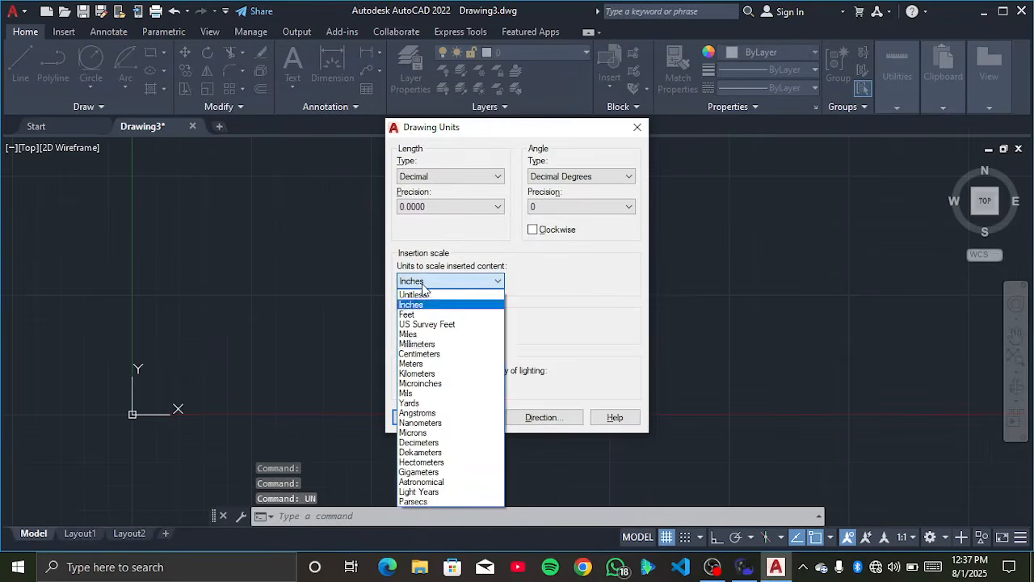
left_click(426, 354)
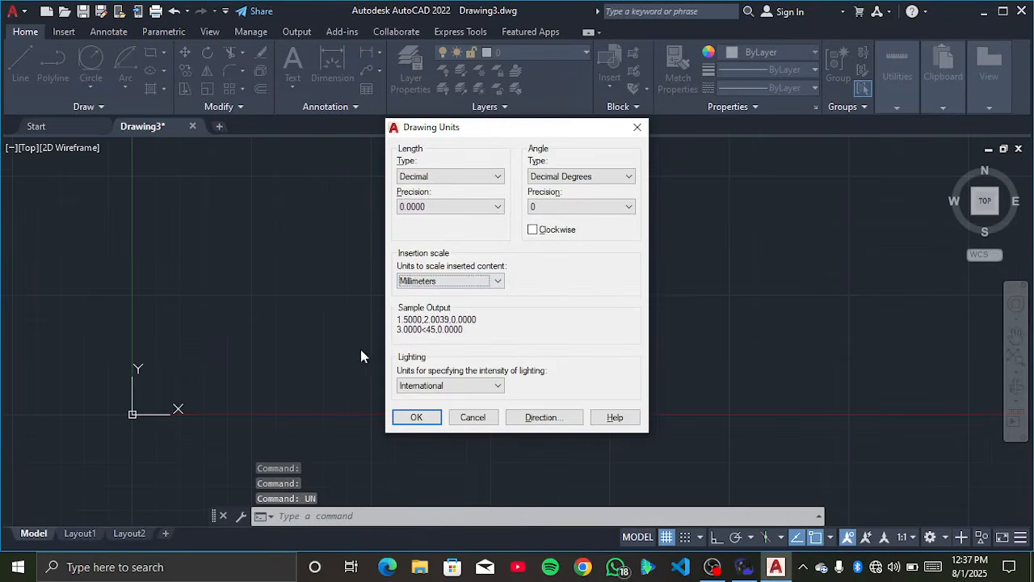
left_click(403, 417)
Step: Set the UCS icon to Noorigin with the UCSICON command so that it is not displayed at the origin
type("ucsicon")
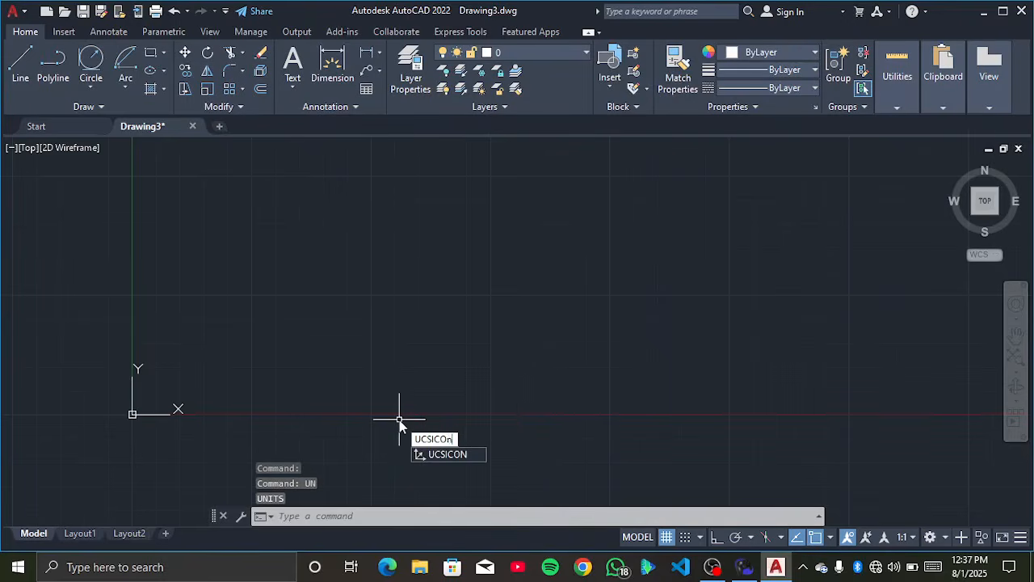
key("Return")
type("n")
key("Return")
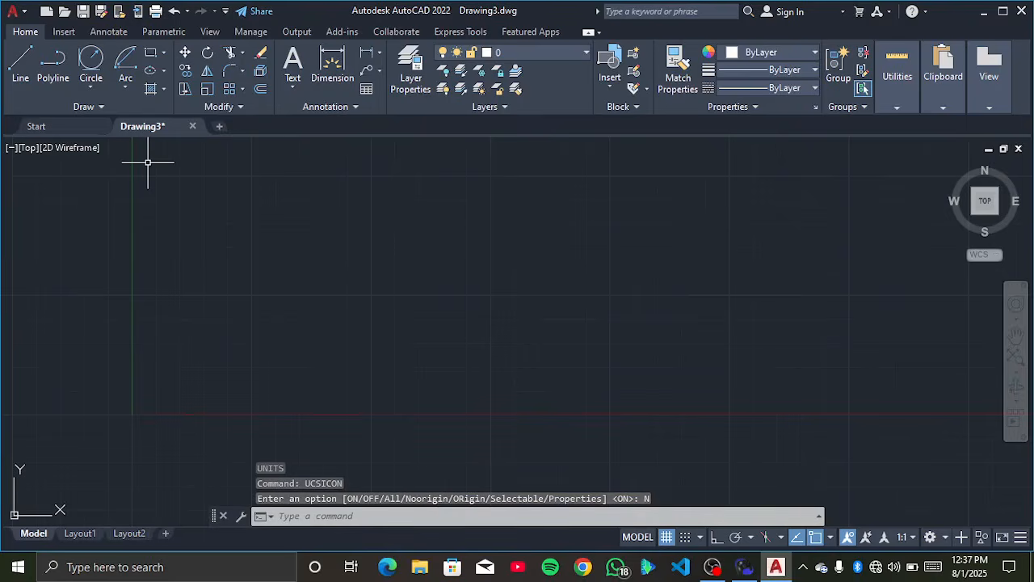
Step: Save the drawing in Documents under the file name AUTOCAD MASTERCLASS MODULE TWO
key("ctrl+s")
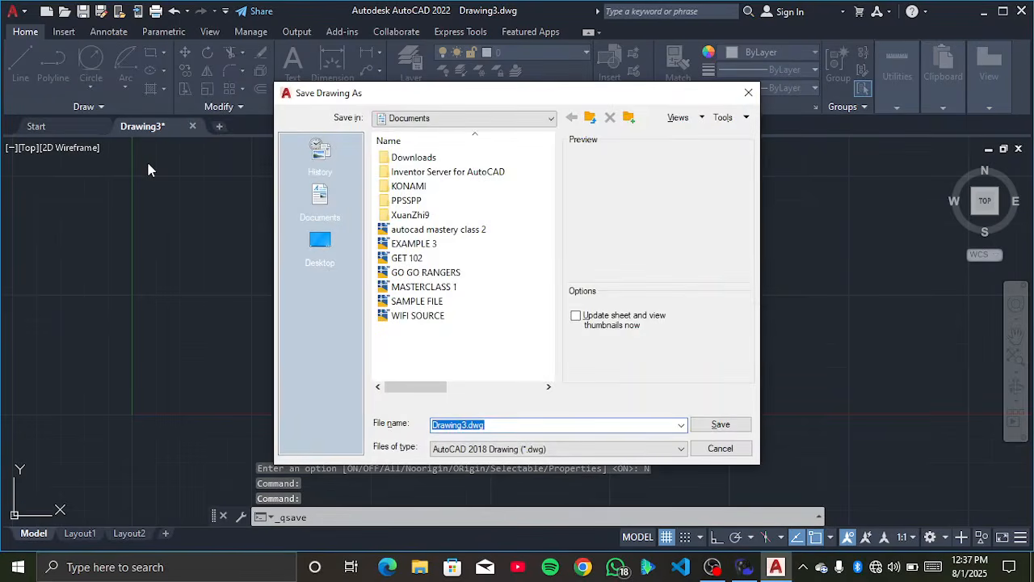
type("AUTOC")
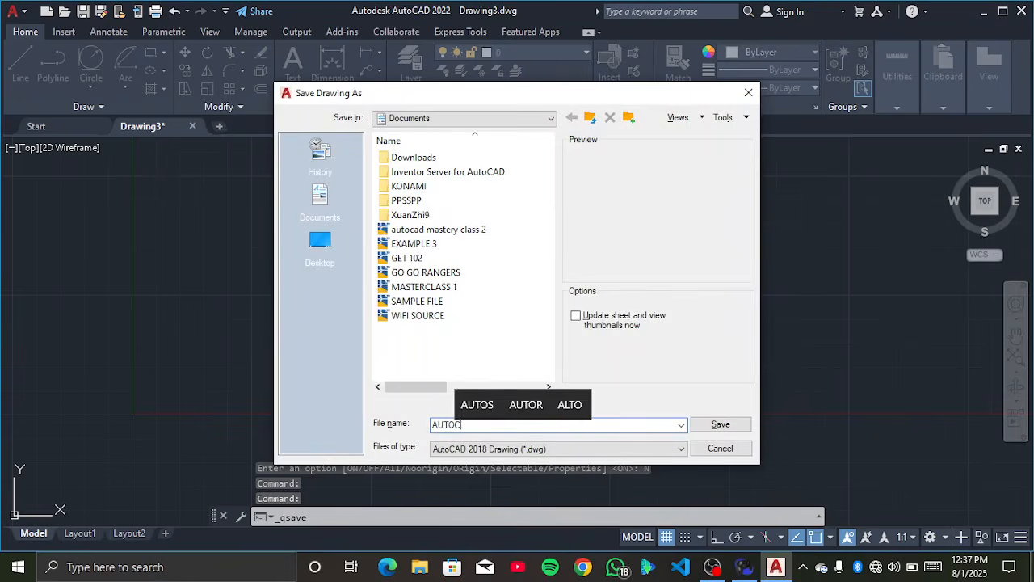
type("AD MASTER")
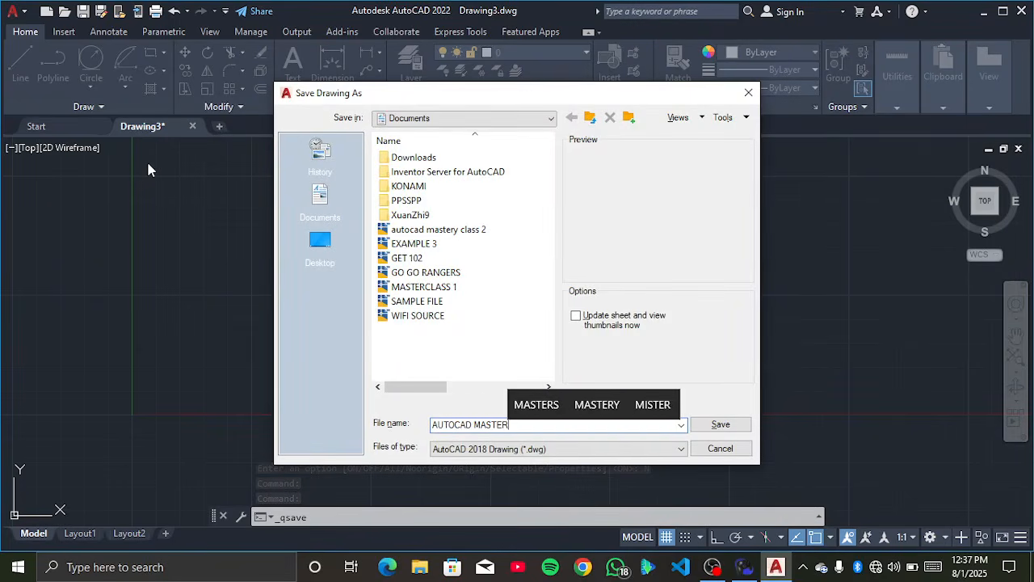
type("CLASS MIO")
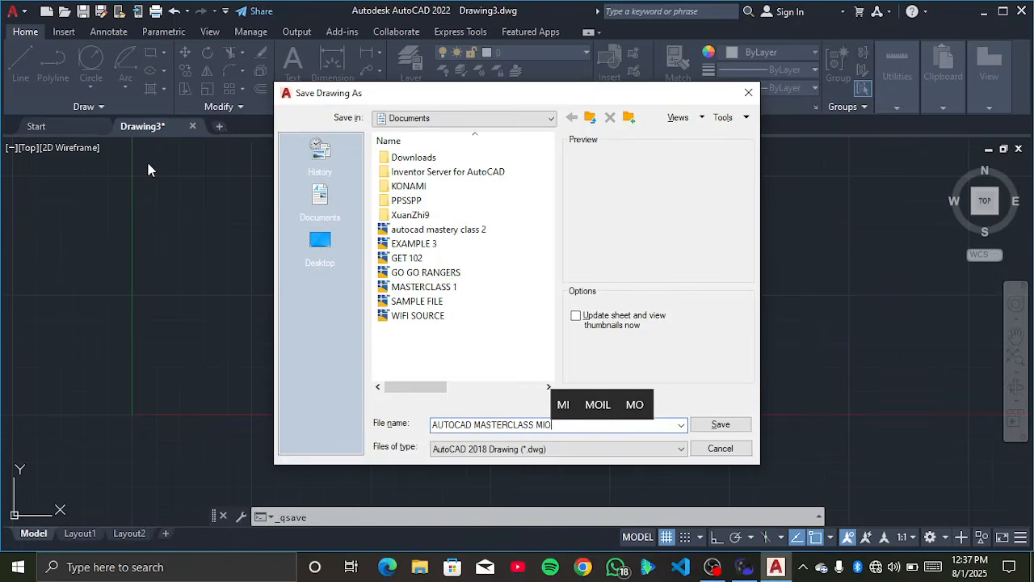
key("BackSpace")
key("BackSpace")
type("OD")
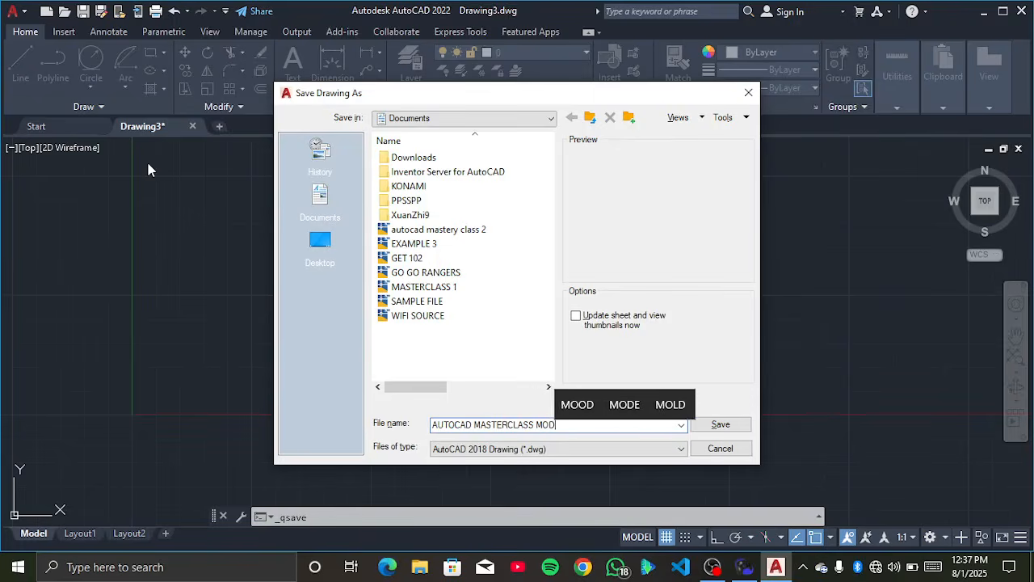
type("ULE TWO")
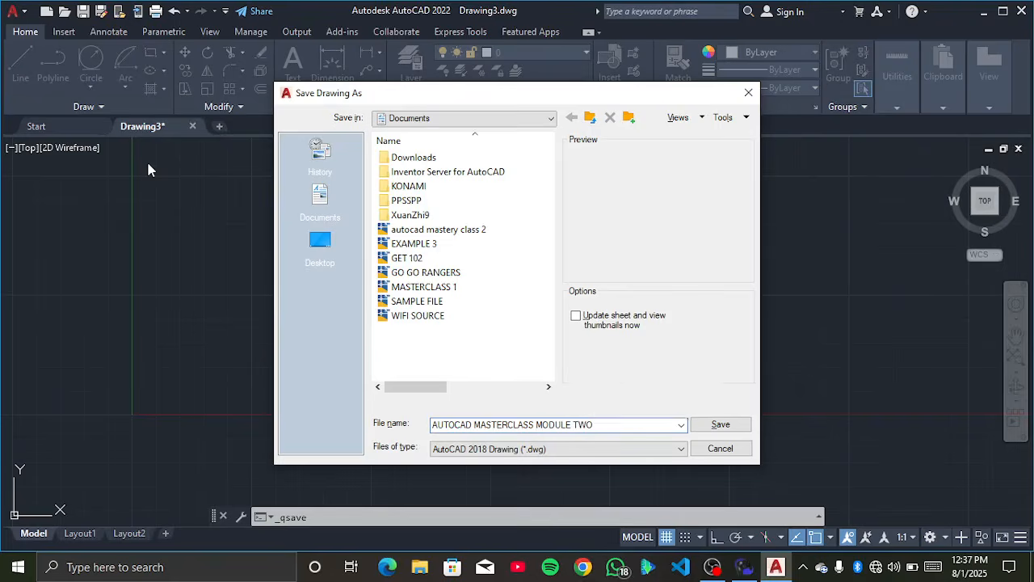
key("Return")
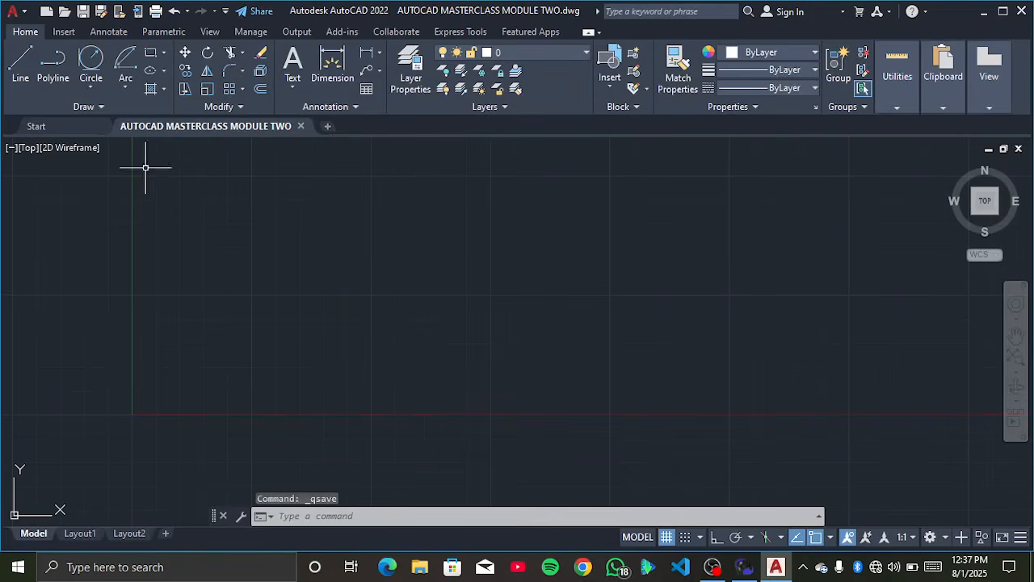
Step: Start a line above the X axis and draw its first, nearly horizontal segment 30 mm long to the right
scroll(295, 251, "up", 4)
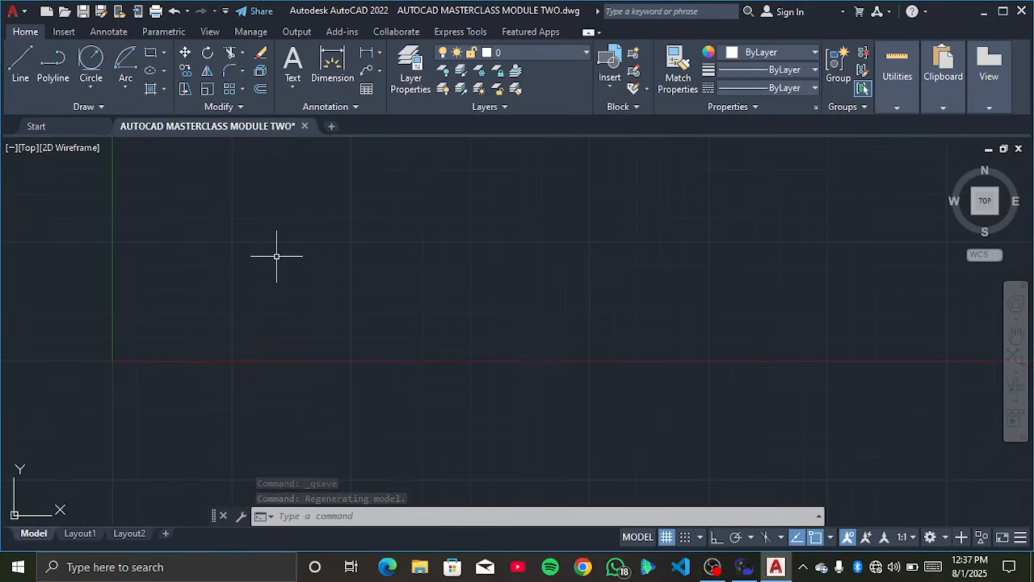
left_click(16, 79)
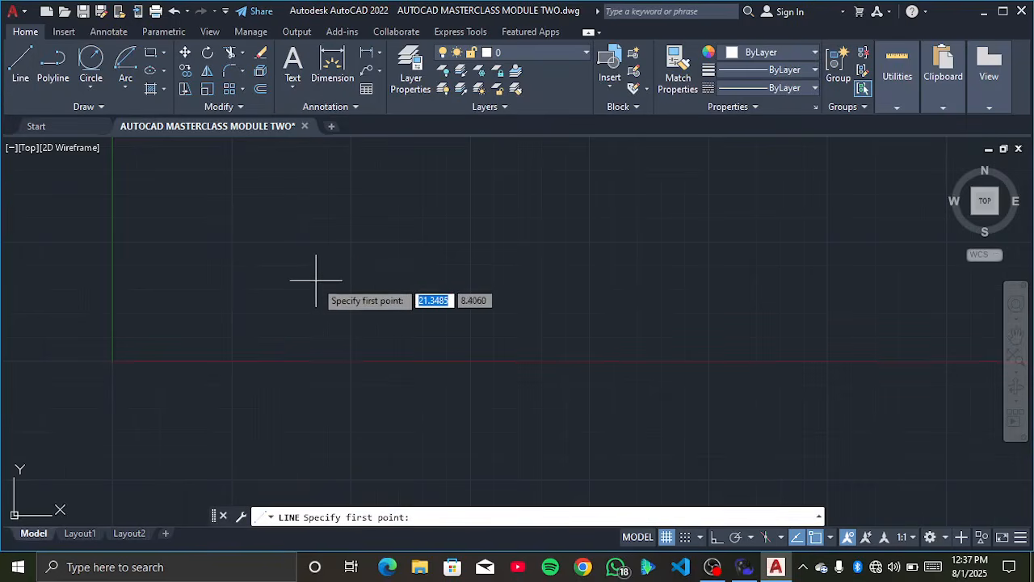
left_click(291, 281)
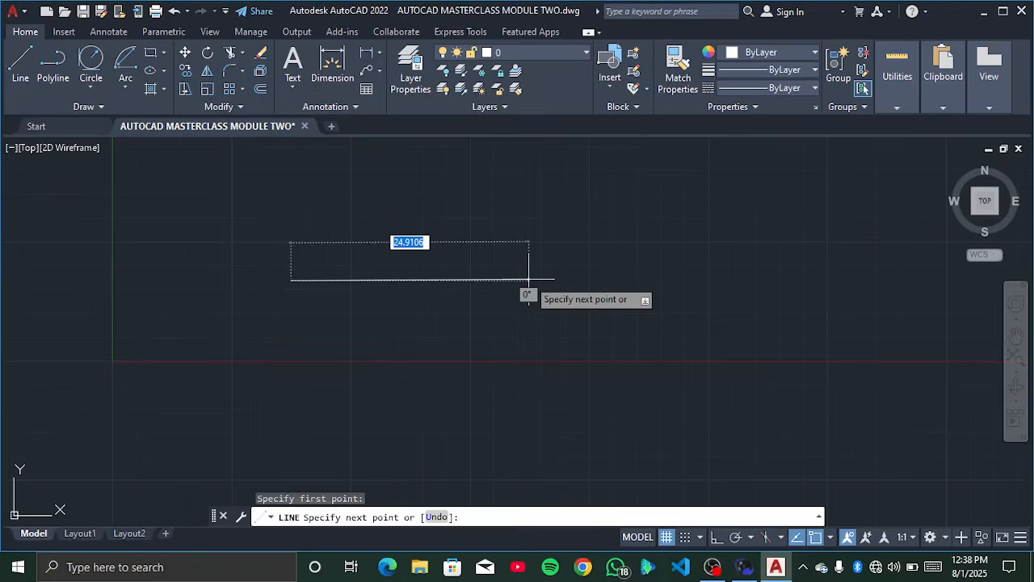
type("30")
key("Return")
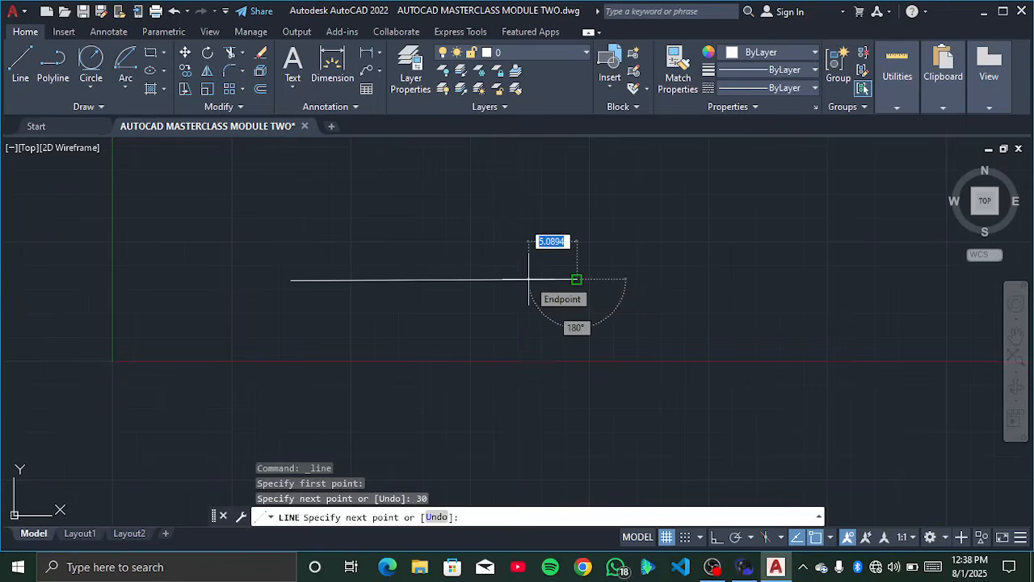
Step: Continue the line with a 20 mm segment sloping down to the right at 30° and a 10 mm segment straight down
mouse_move(763, 570)
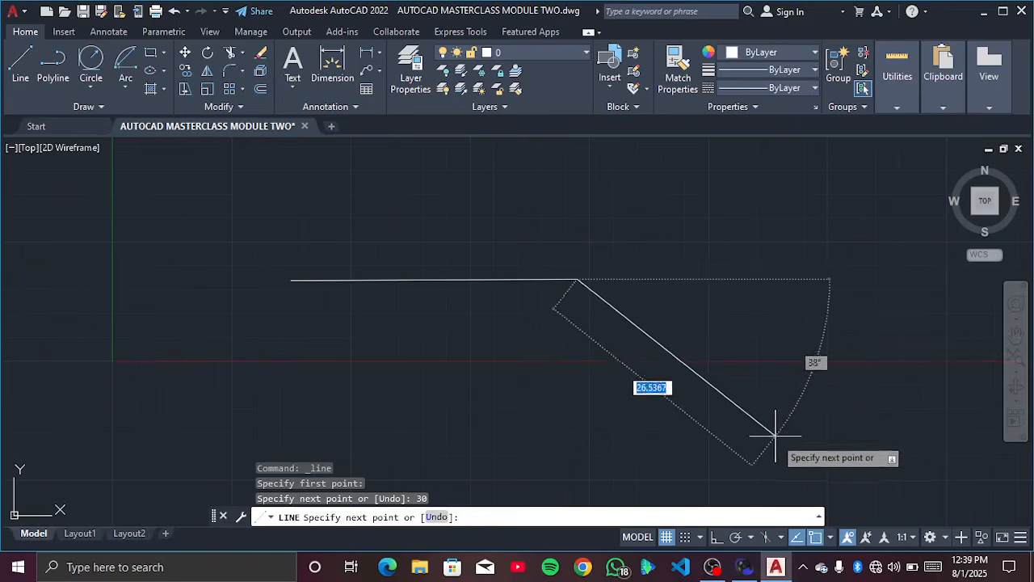
scroll(784, 420, "down", 4)
mouse_move(779, 404)
middle_mouse_down()
mouse_move(556, 327)
mouse_move(496, 339)
middle_mouse_up()
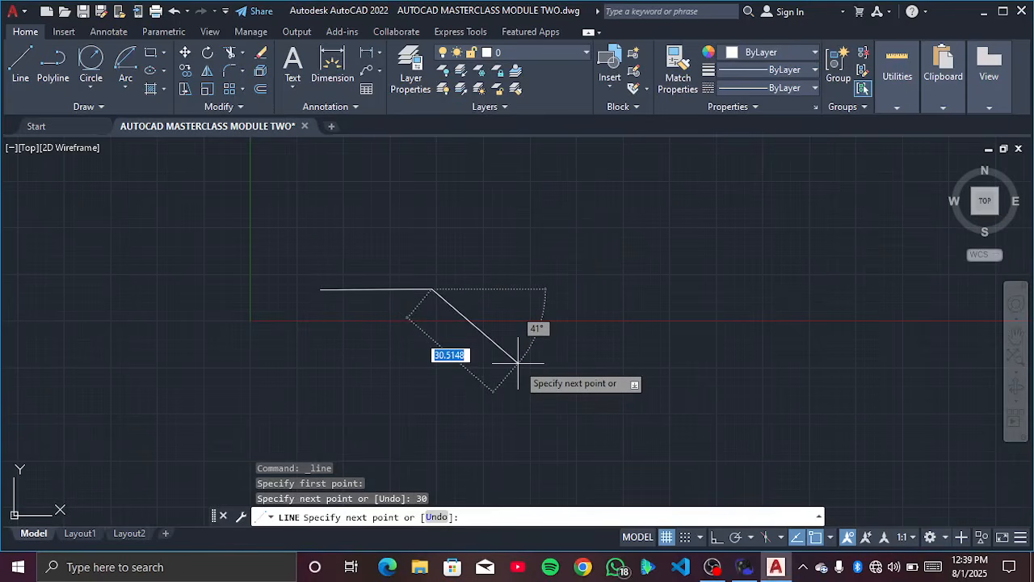
type("20")
key("Tab")
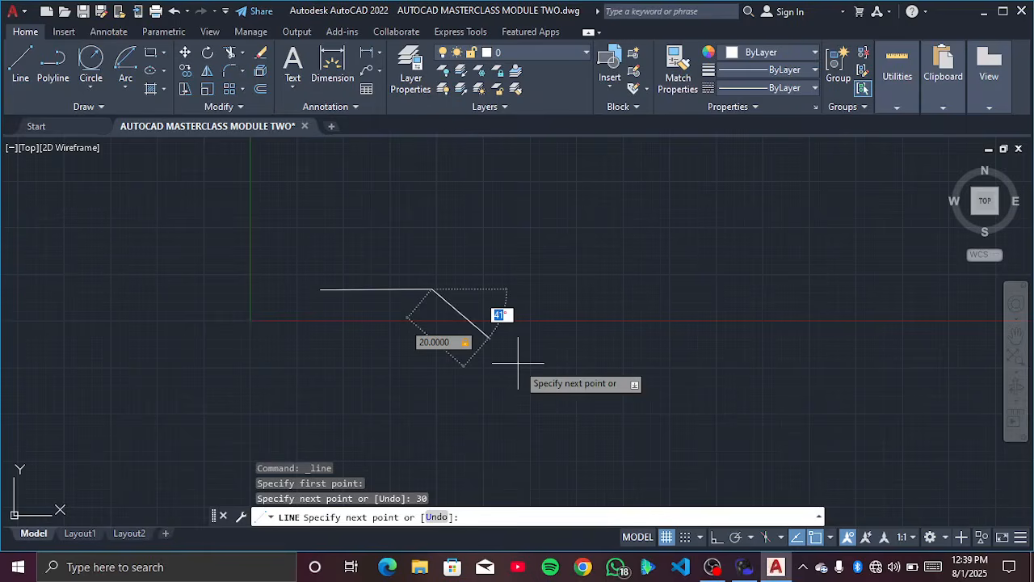
type("30")
key("Return")
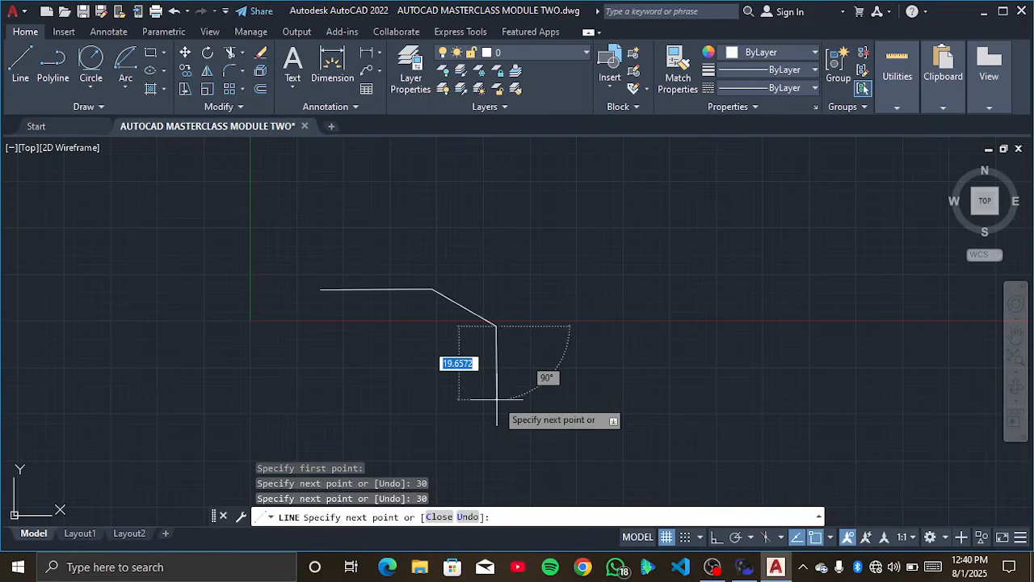
type("10")
key("Return")
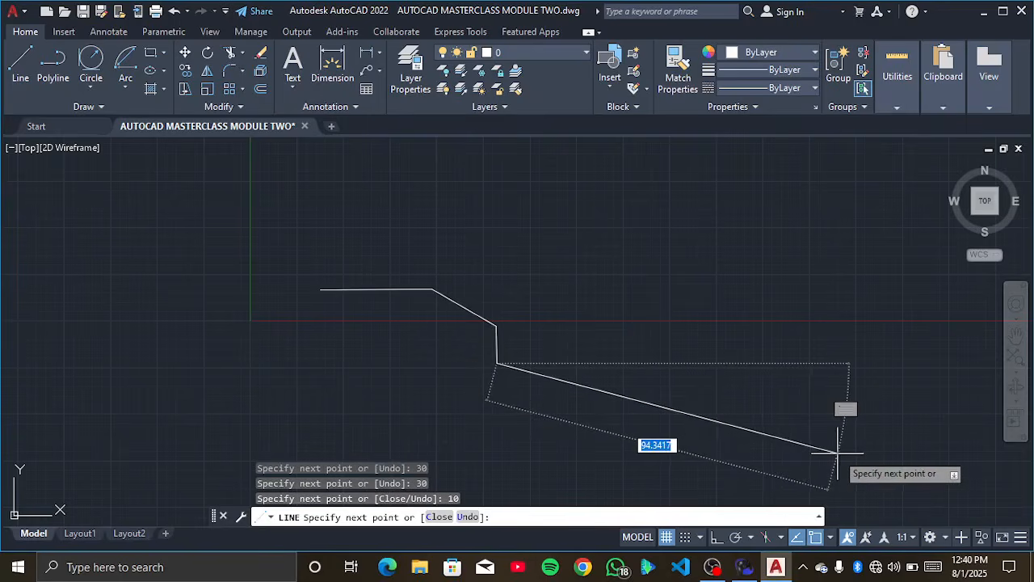
Step: Extend the line chain with freehand segments looping around the first segments and ending at the lower right, and finish the LINE command
left_click(620, 362)
left_click(578, 231)
left_click(781, 252)
left_click(793, 417)
left_click(569, 443)
left_click(312, 356)
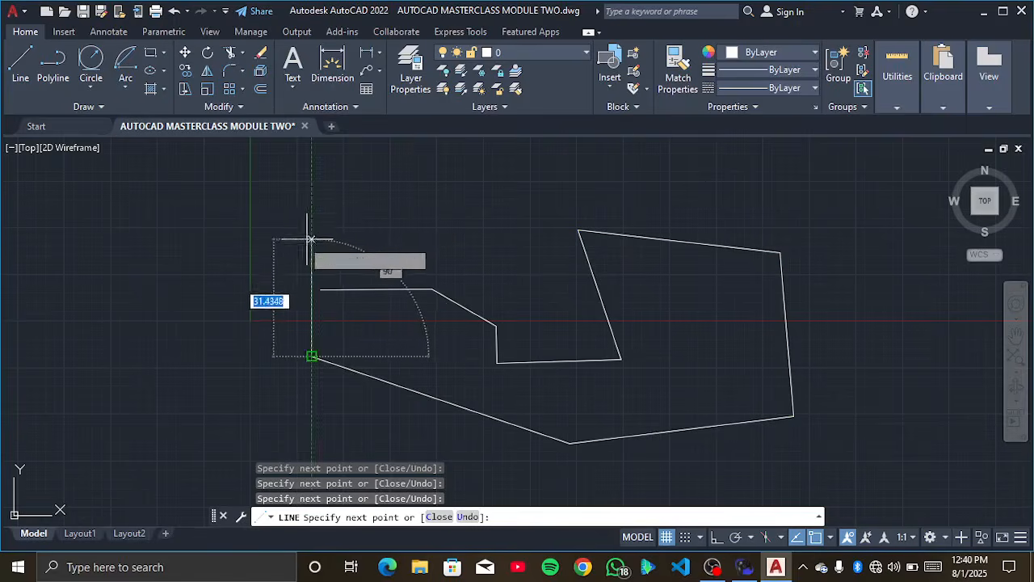
left_click(277, 230)
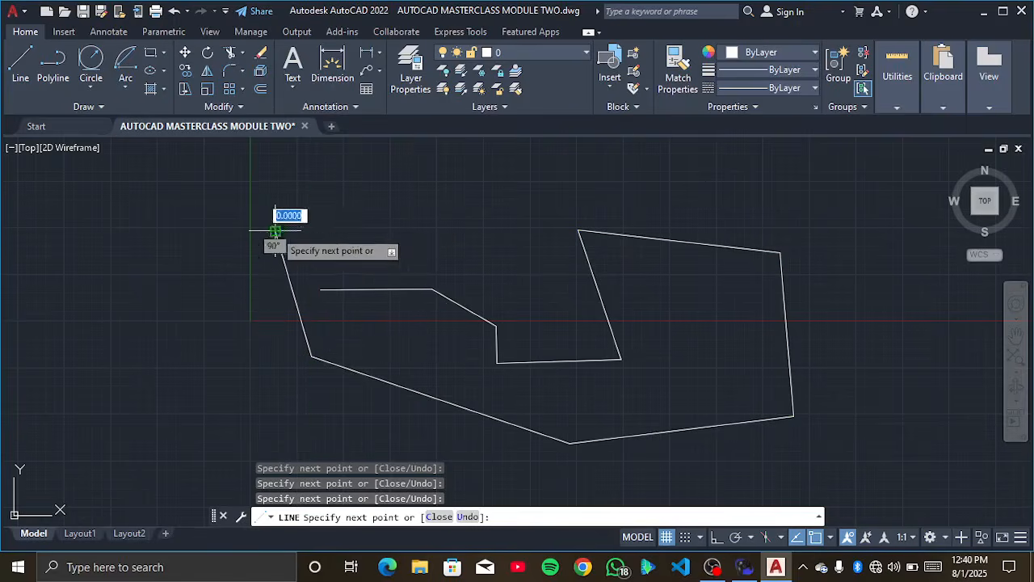
left_click(412, 194)
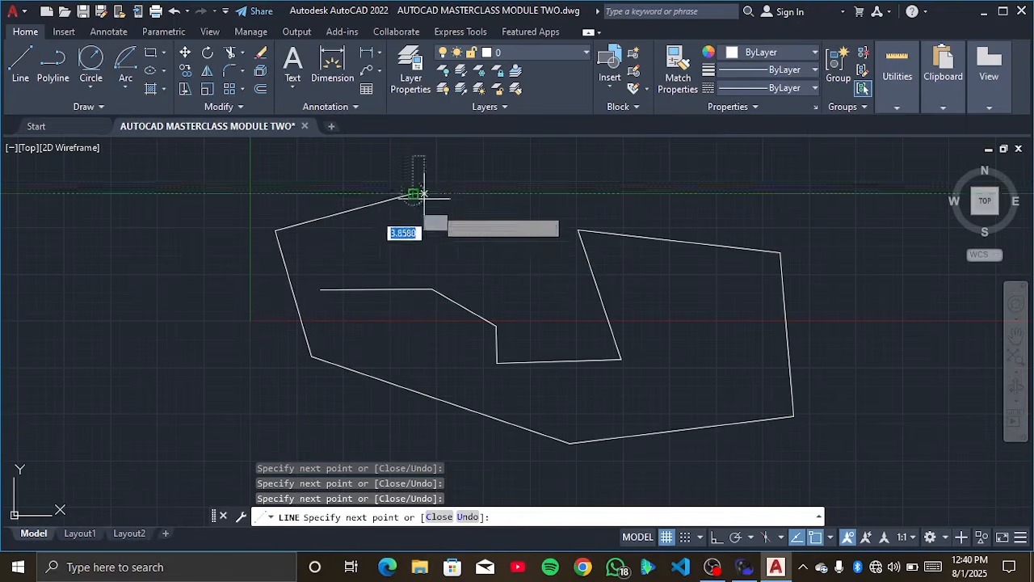
left_click(493, 248)
left_click(606, 179)
left_click(711, 189)
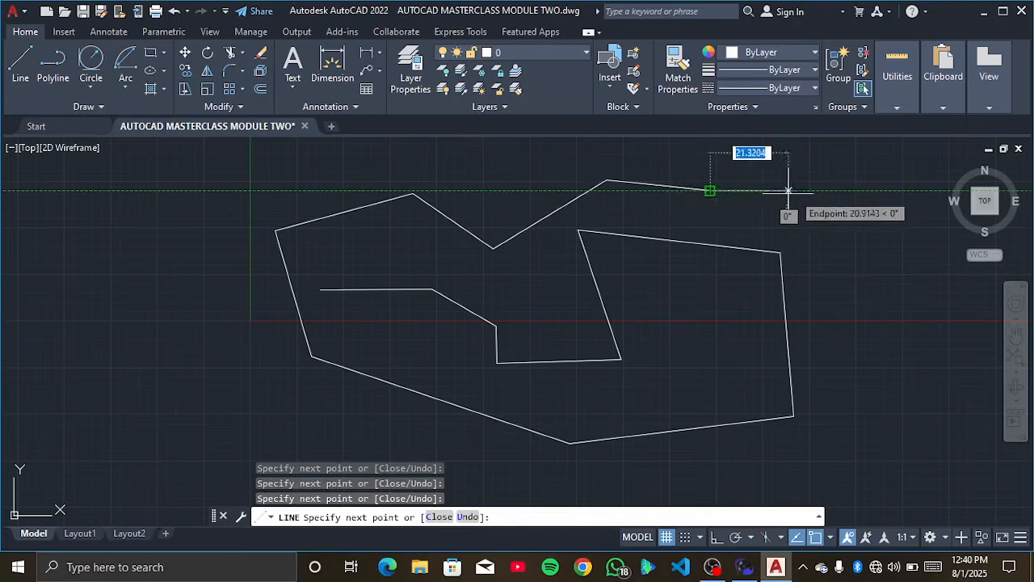
left_click(807, 199)
left_click(859, 351)
left_click(877, 449)
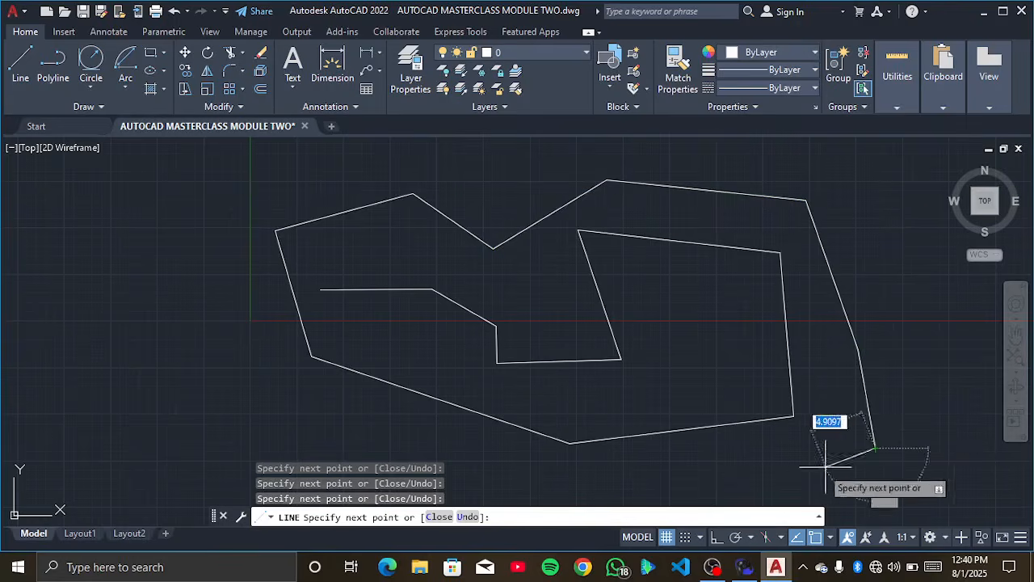
scroll(765, 418, "down", 3)
mouse_move(764, 418)
middle_mouse_down()
mouse_move(724, 443)
mouse_move(784, 468)
middle_mouse_up()
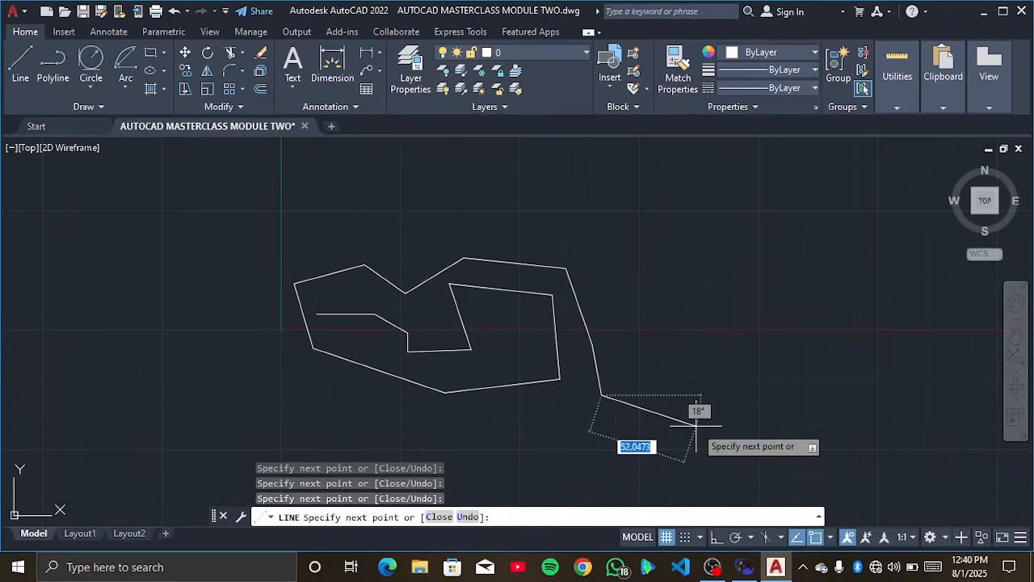
key("Escape")
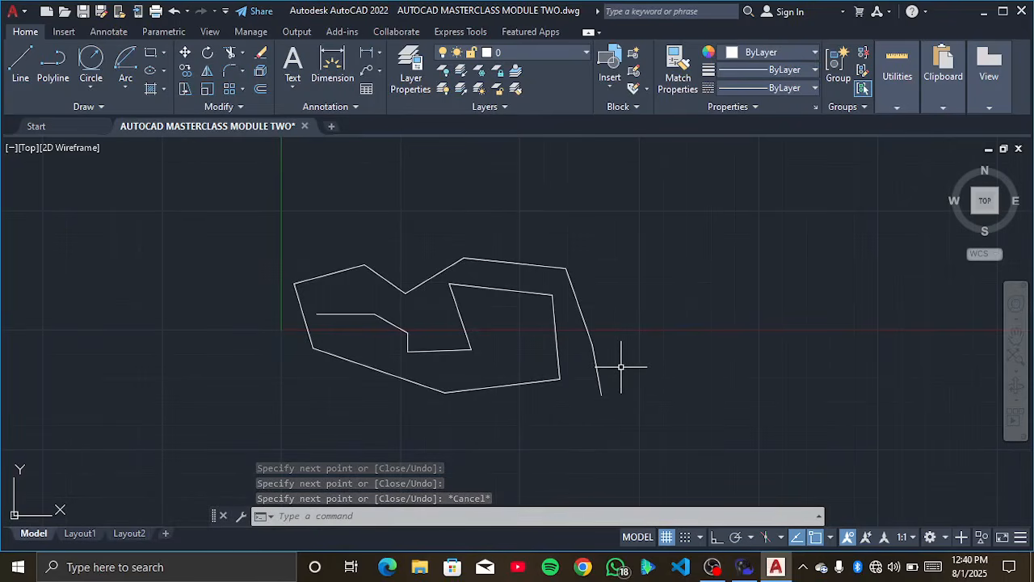
Step: Measure the nearly horizontal first segment from its left endpoint with the DIST command
scroll(360, 322, "up", 5)
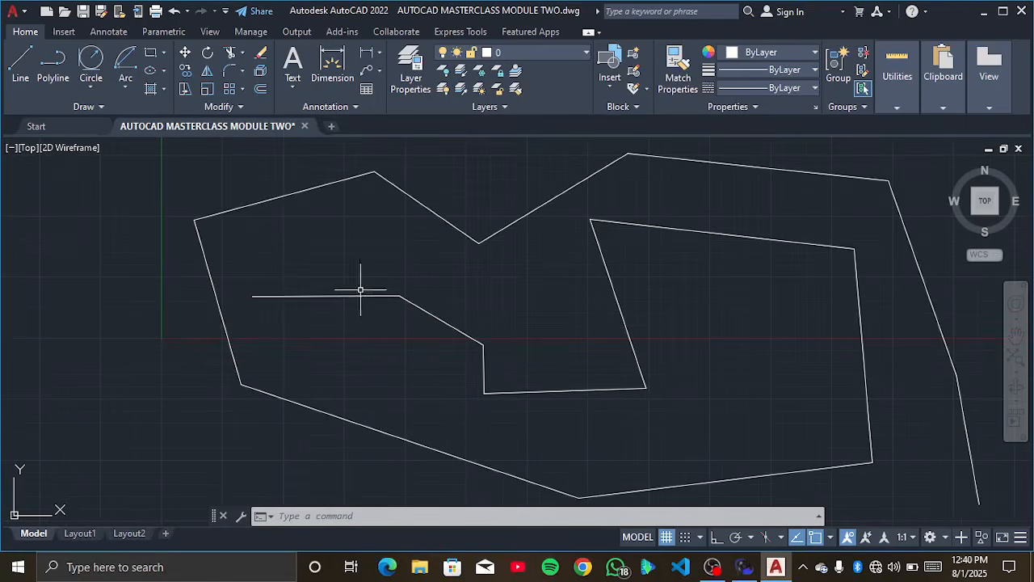
mouse_move(356, 296)
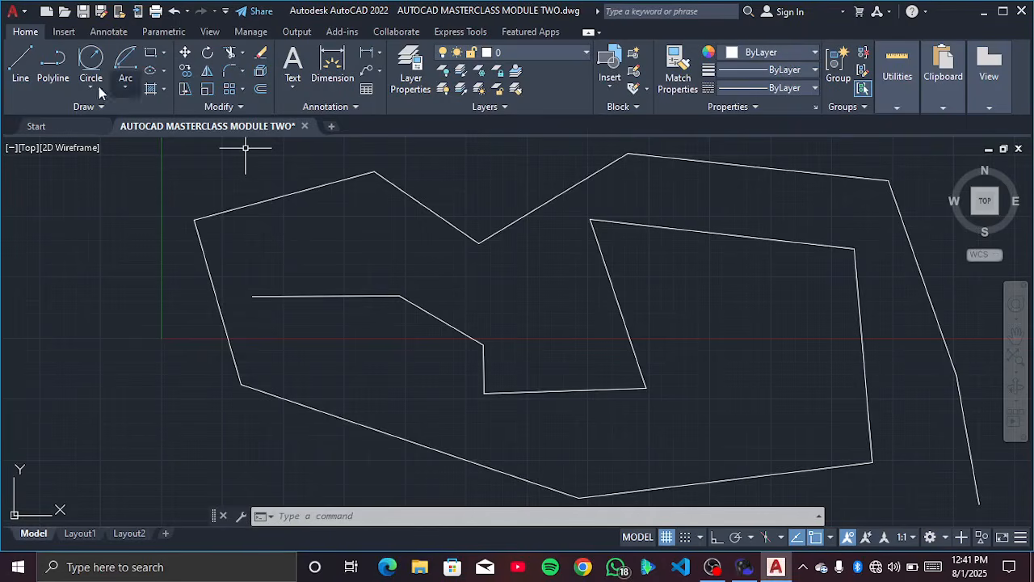
mouse_move(156, 131)
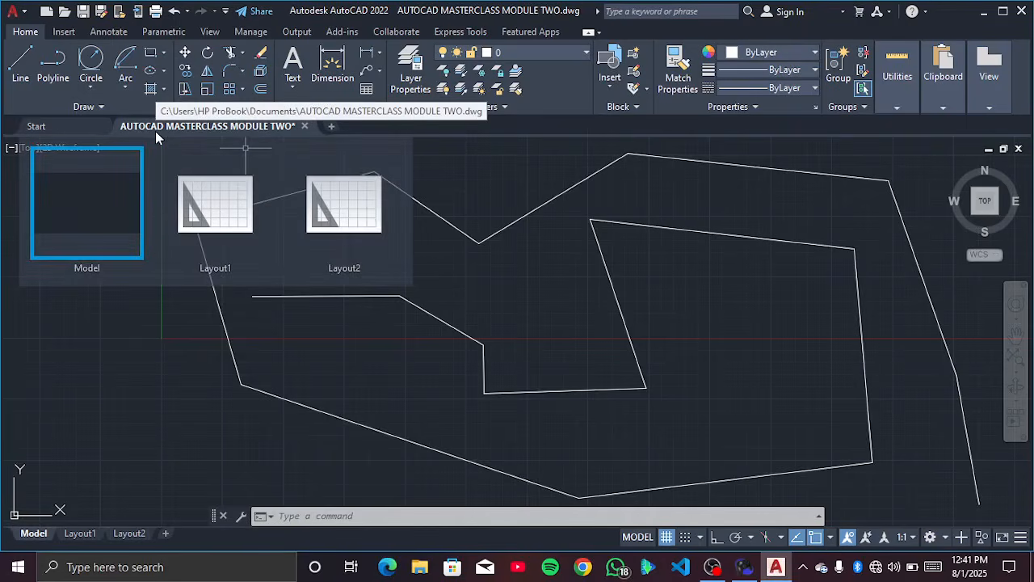
scroll(430, 279, "down", 4)
scroll(392, 293, "up", 2)
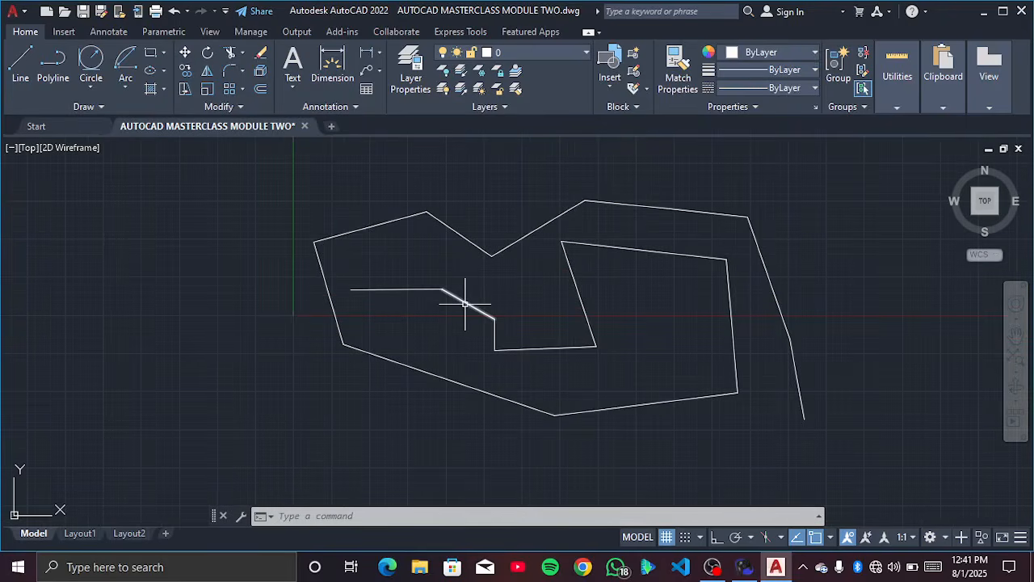
scroll(436, 272, "up", 2)
scroll(405, 275, "up", 2)
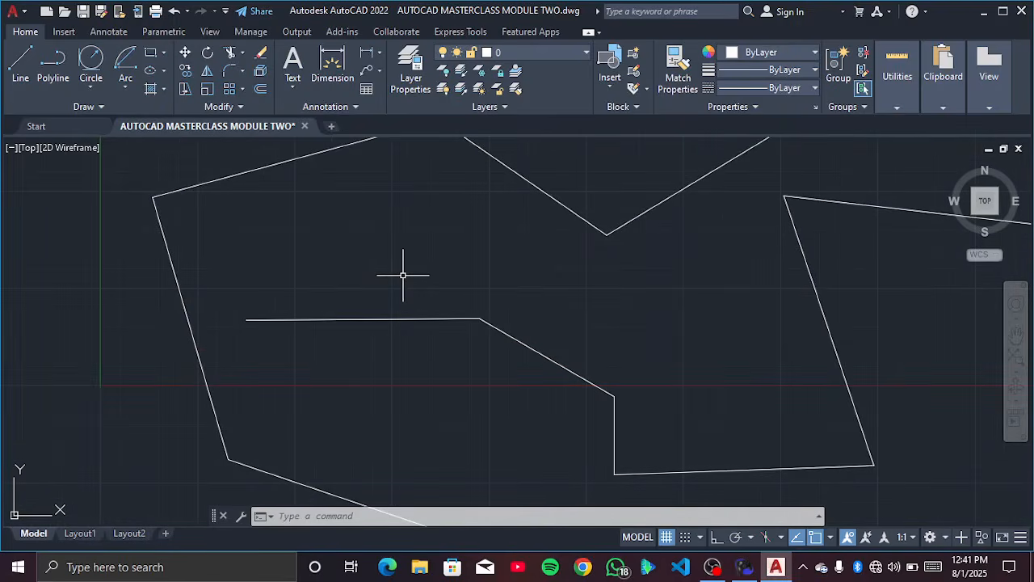
type("DI")
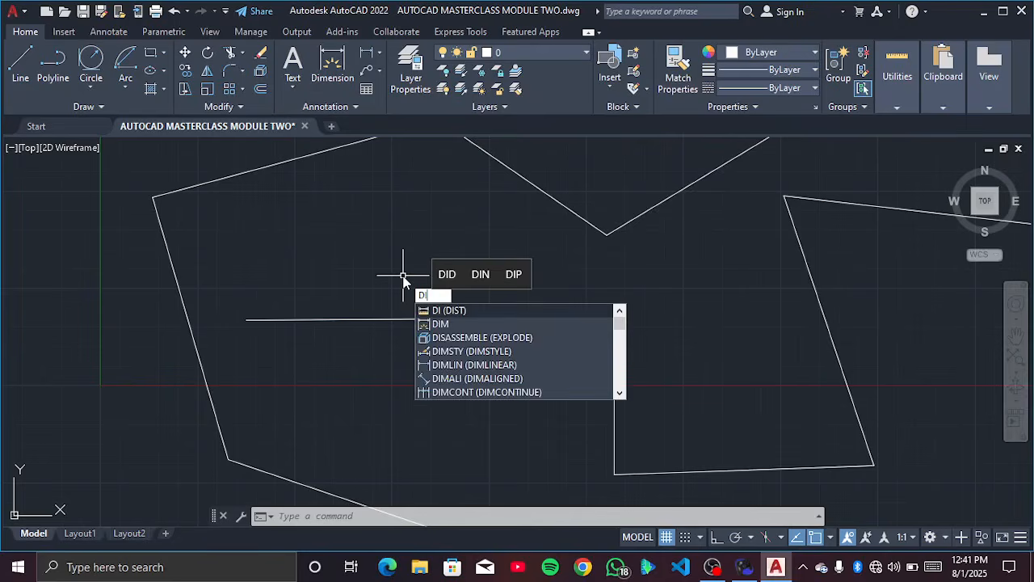
key("Return")
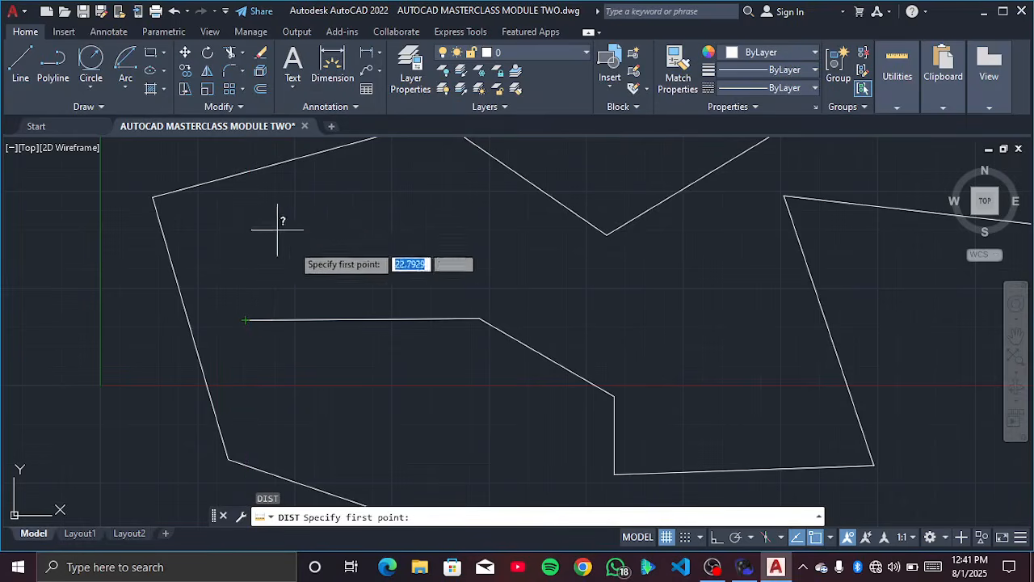
left_click(246, 320)
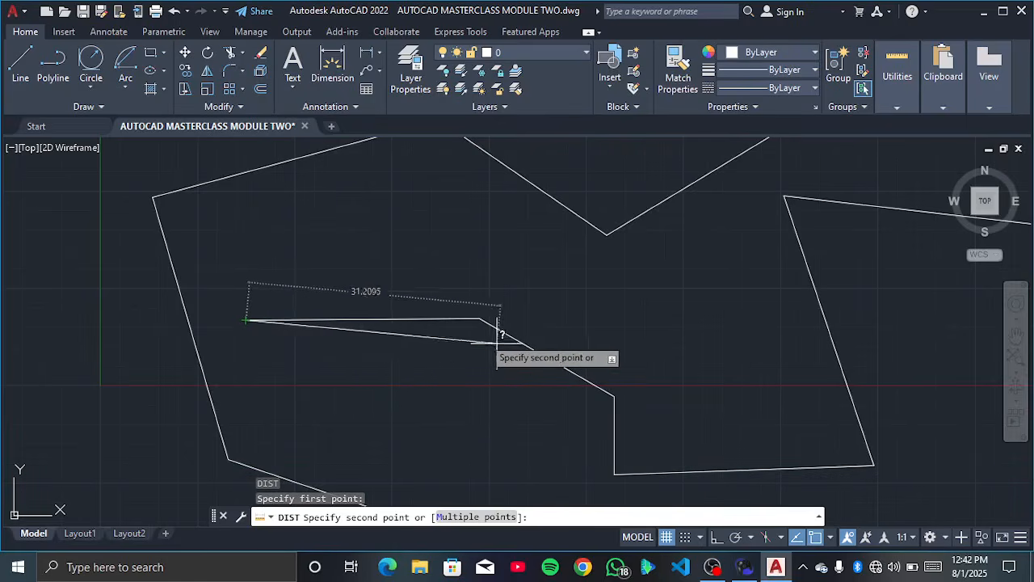
key("Escape")
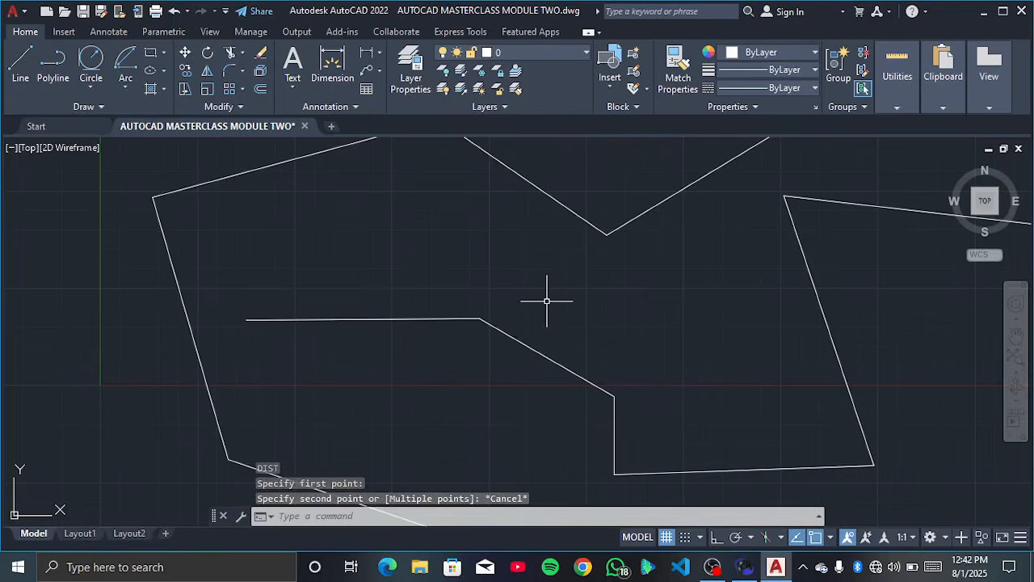
Step: Measure the sloping second segment from its upper to its lower endpoint with DIST
type("di")
key("Return")
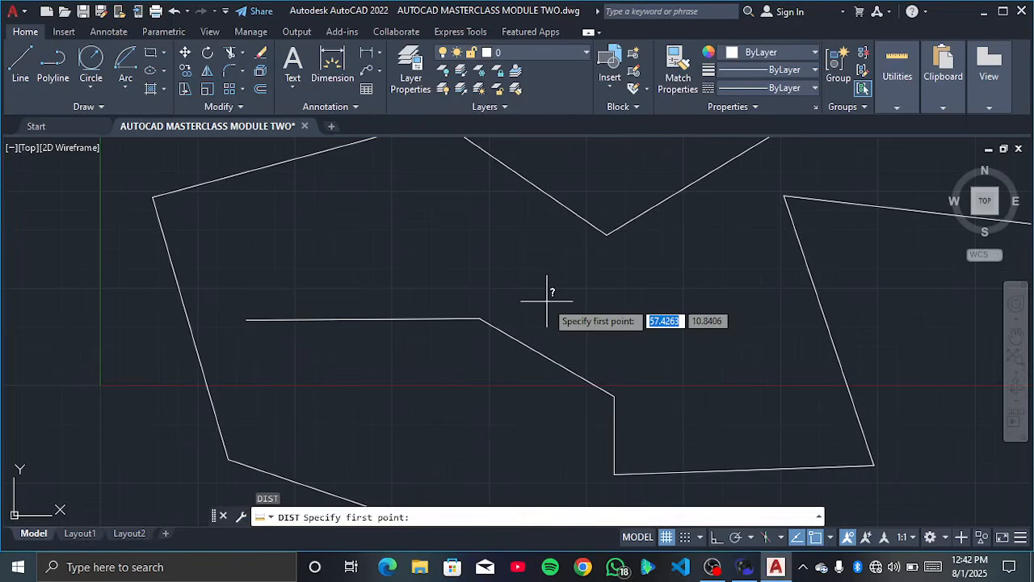
left_click(480, 318)
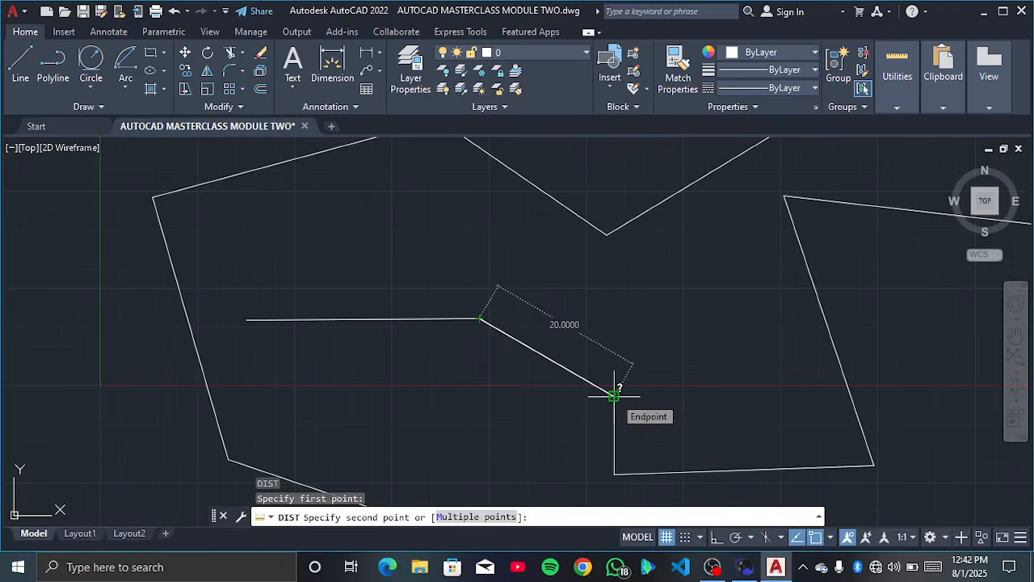
key("Escape")
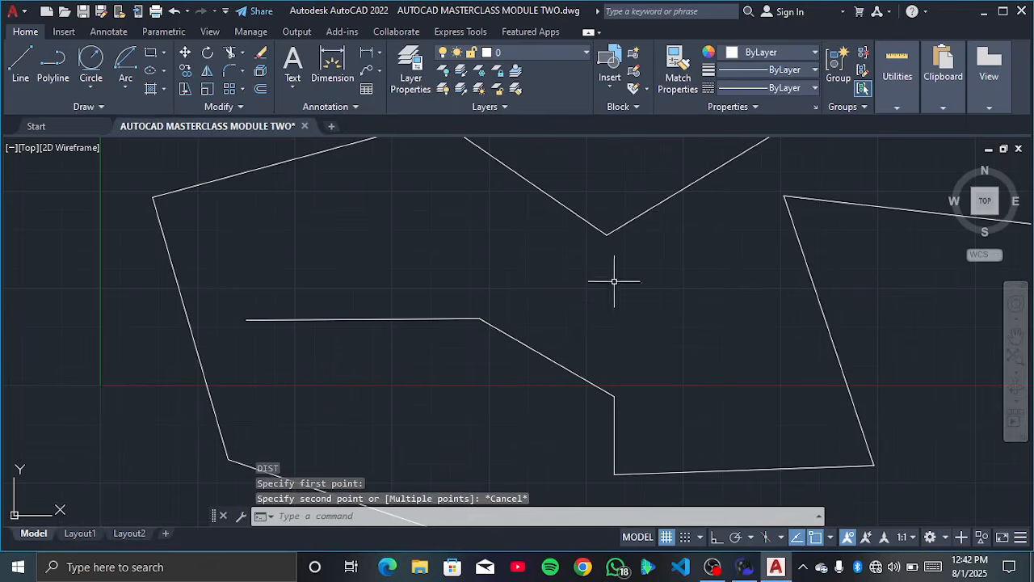
scroll(820, 420, "down", 4)
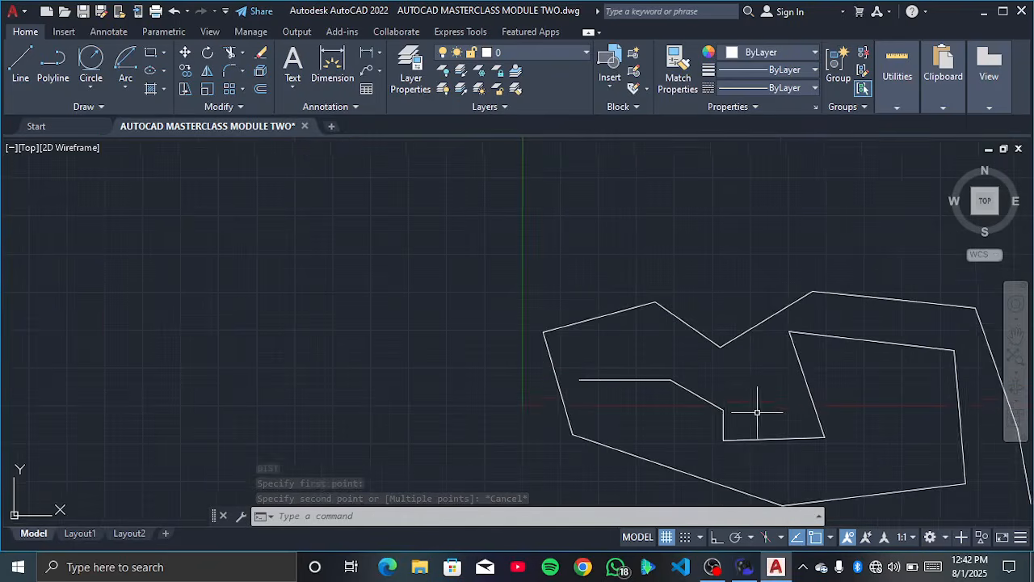
middle_click_drag(710, 404, 321, 241)
scroll(383, 264, "up", 2)
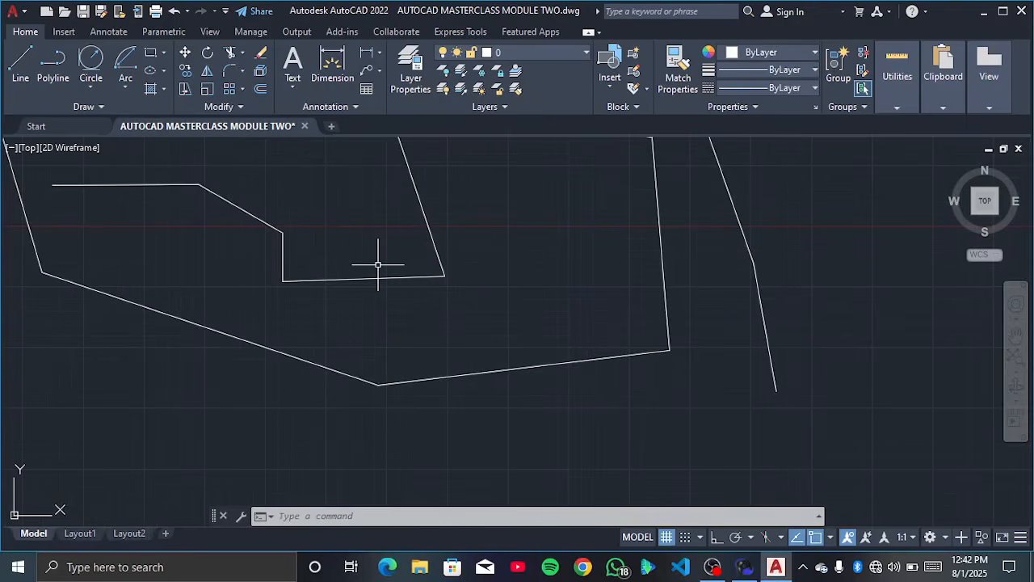
scroll(300, 203, "down", 4)
mouse_move(302, 215)
middle_mouse_down()
mouse_move(348, 308)
mouse_move(358, 304)
middle_mouse_up()
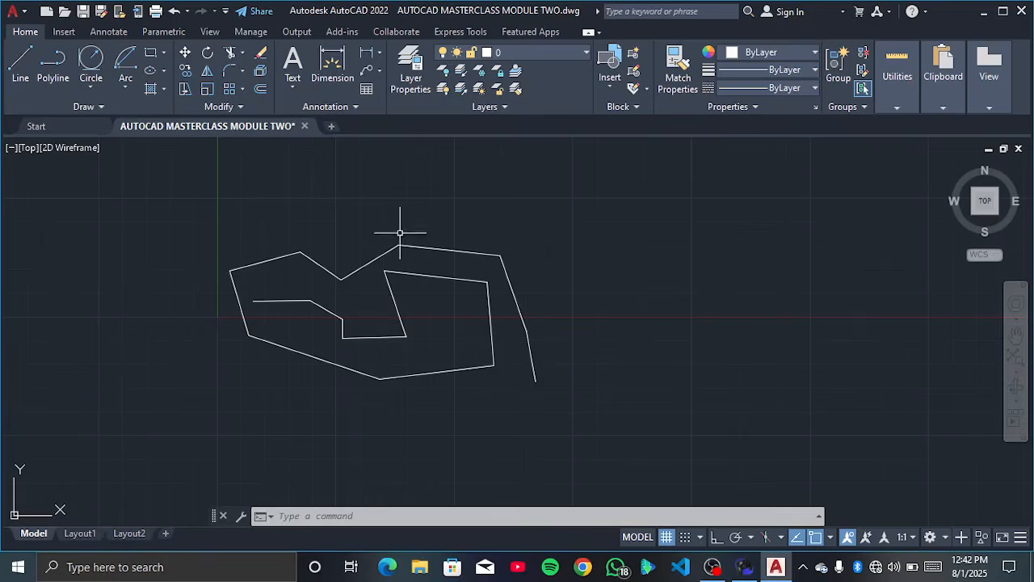
type("L")
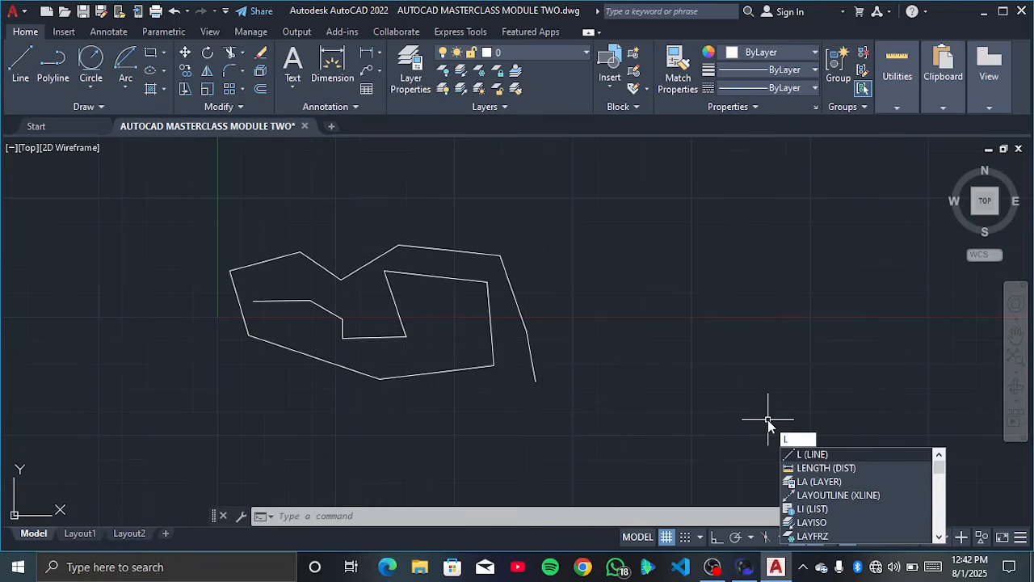
type("9")
type("INE")
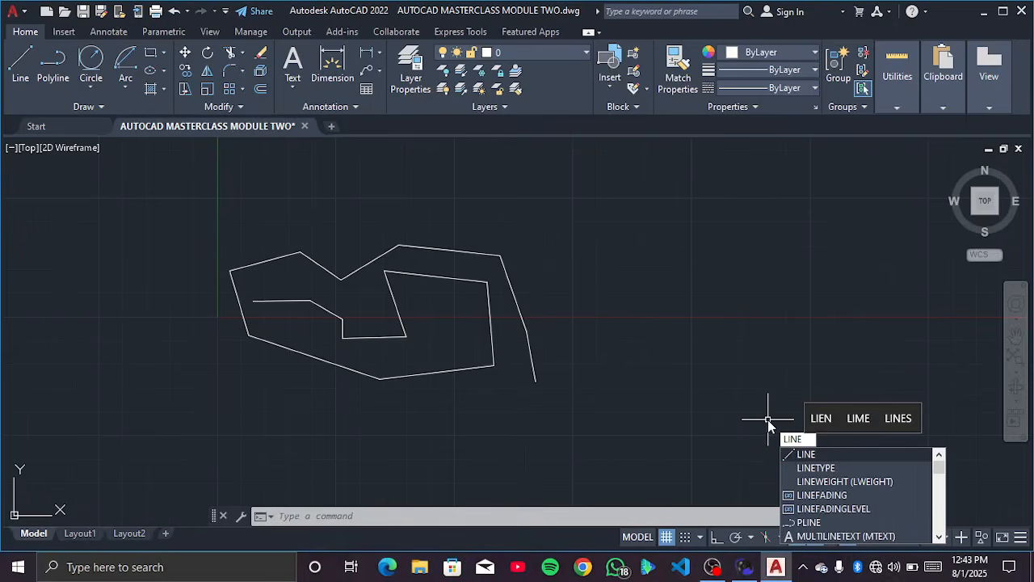
key("BackSpace")
key("BackSpace")
key("BackSpace")
key("BackSpace")
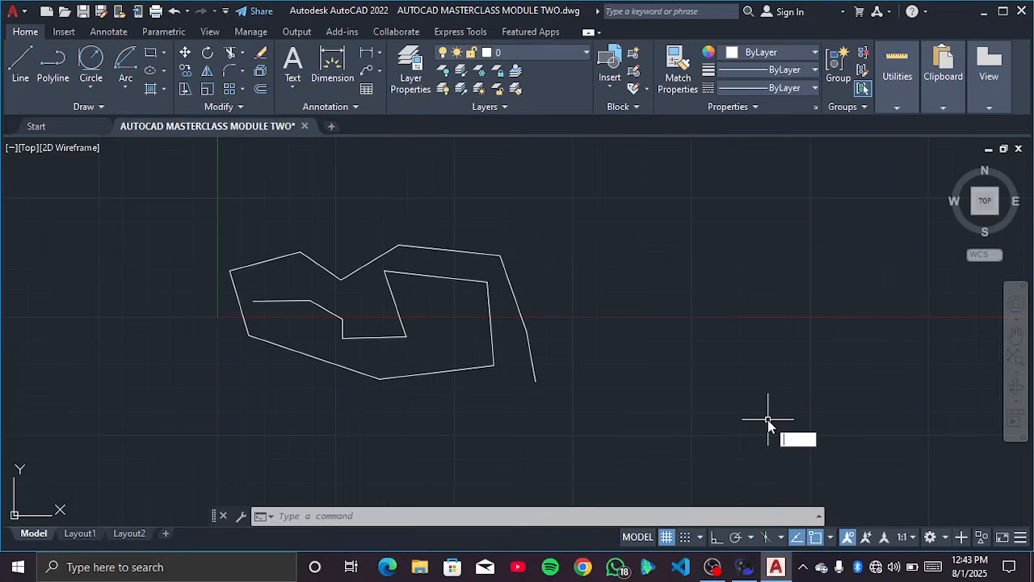
key("Escape")
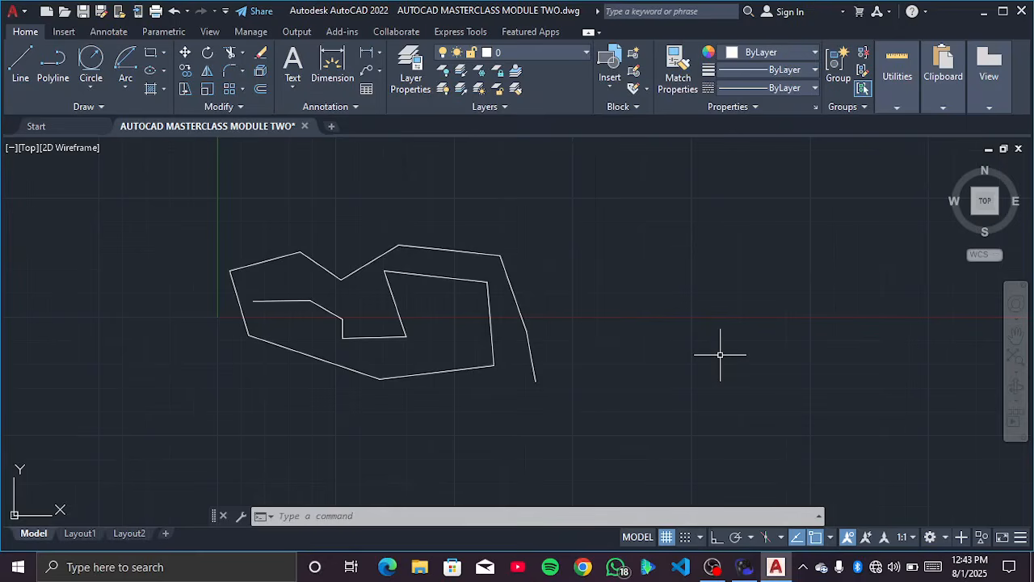
Step: Draw two freehand connected line segments forming a V to the right of the existing line chain, and end the LINE command
type("ne")
key("Return")
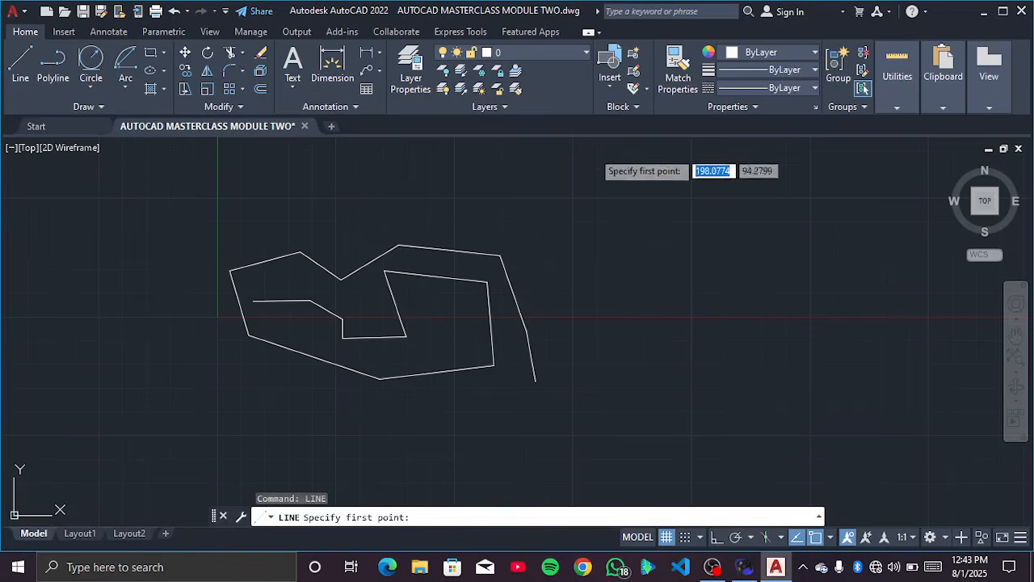
left_click(611, 282)
left_click(706, 402)
left_click(804, 300)
key("Escape")
scroll(670, 350, "down", 4)
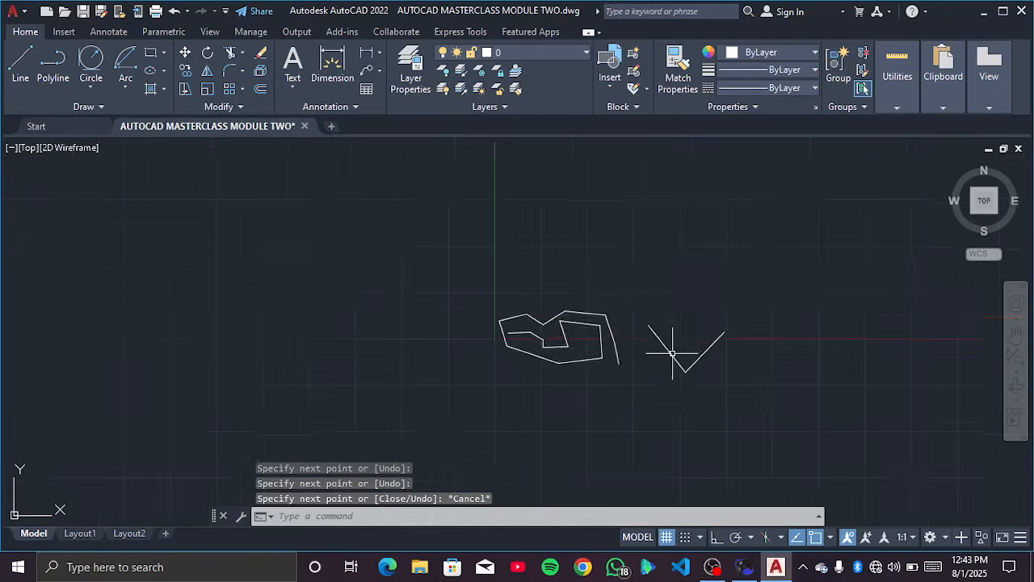
left_click(343, 268)
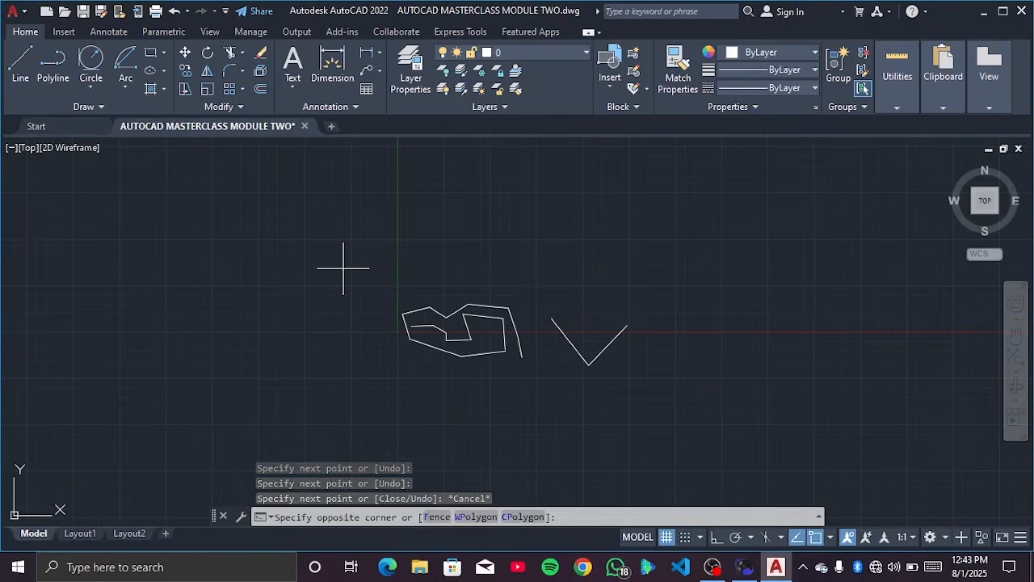
left_click(681, 426)
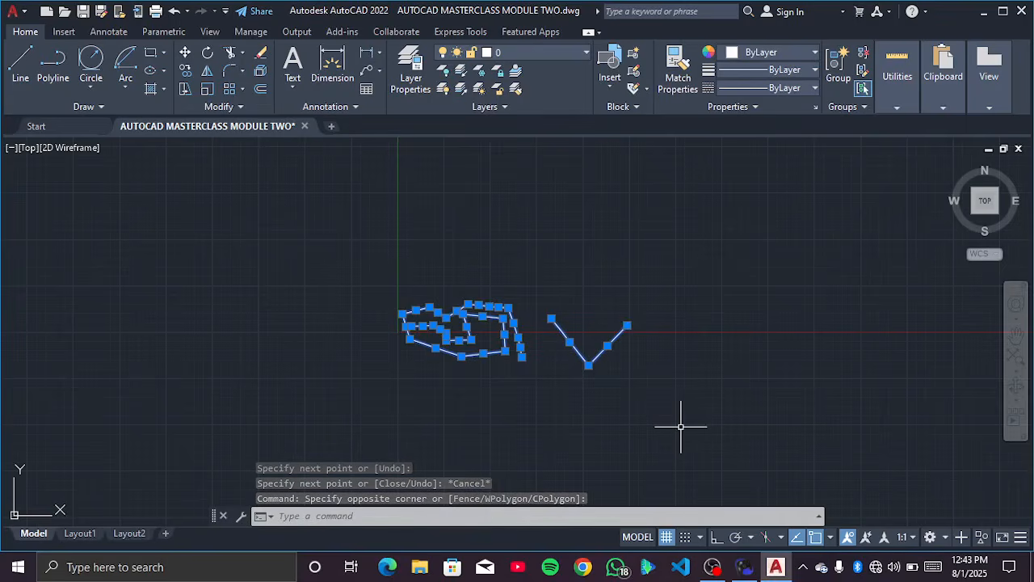
key("Escape")
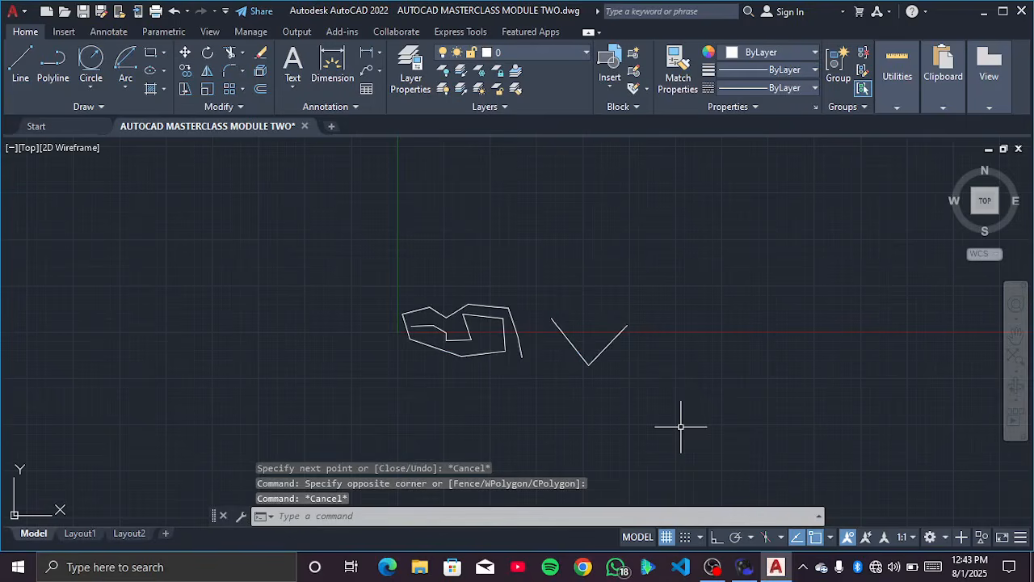
Step: Erase the whole line chain and the V-shaped lines together, and dismiss the Windows Security notification
left_click(387, 272)
left_click(658, 398)
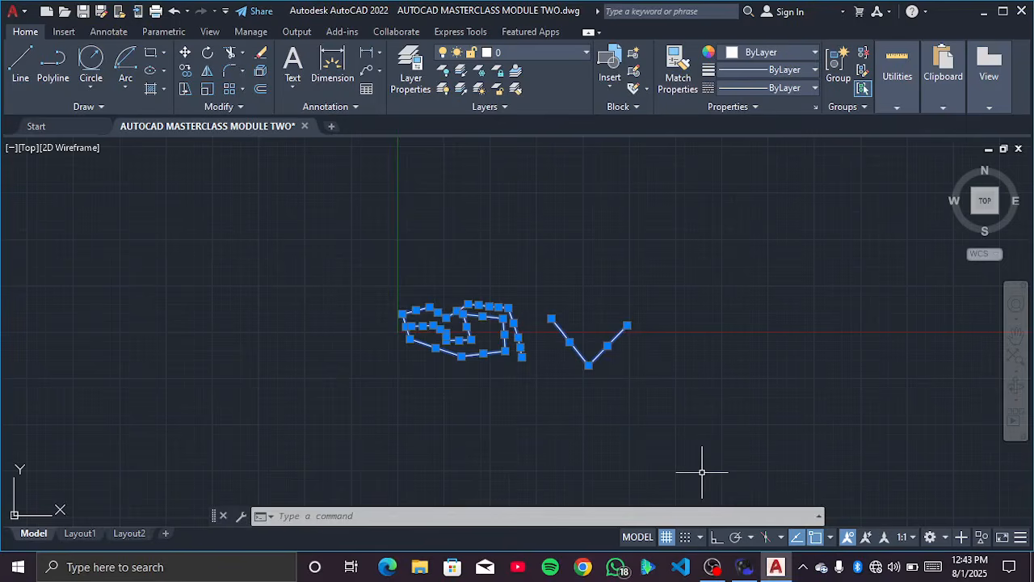
key("Delete")
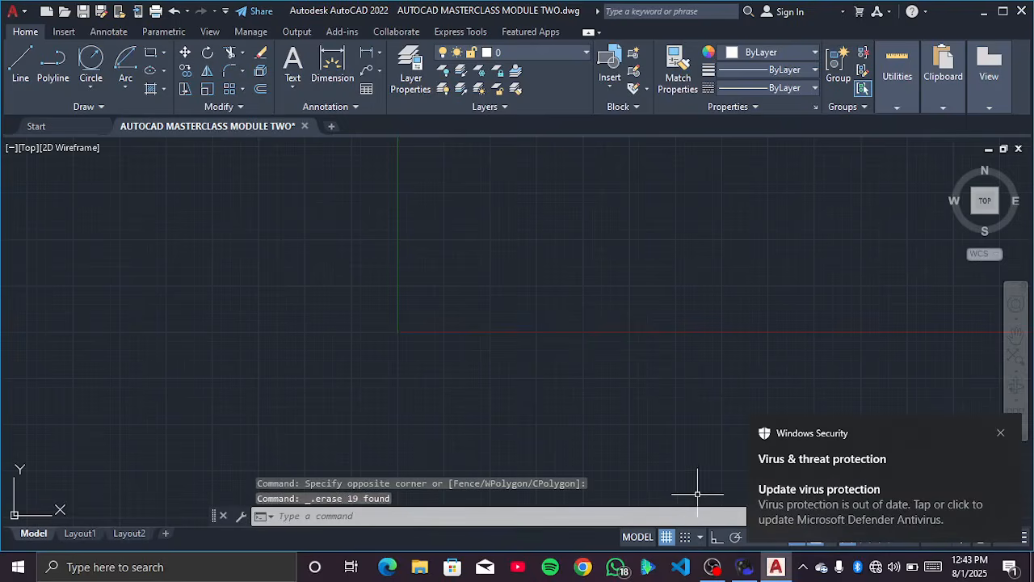
left_click(1001, 433)
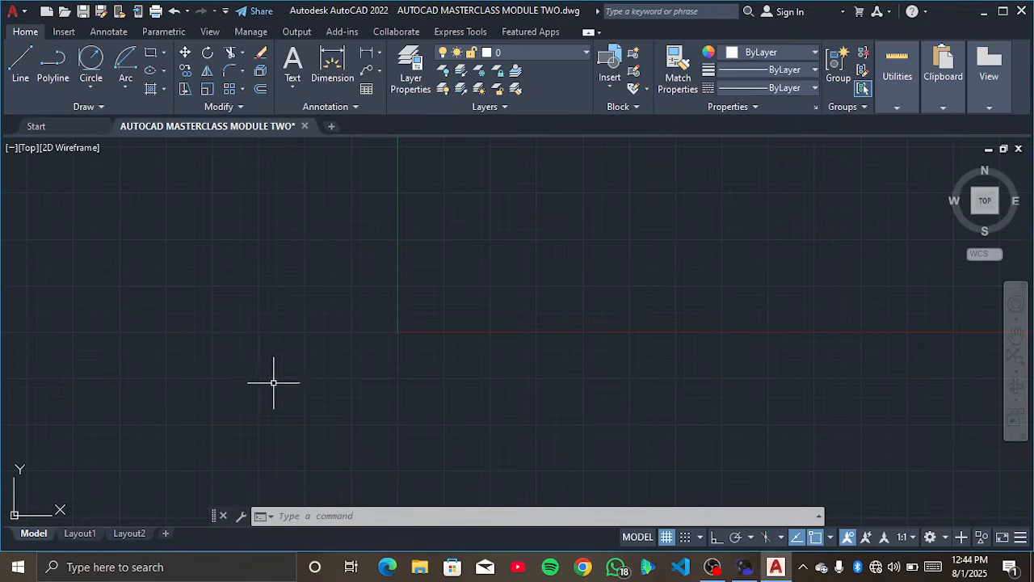
scroll(425, 320, "down", 1)
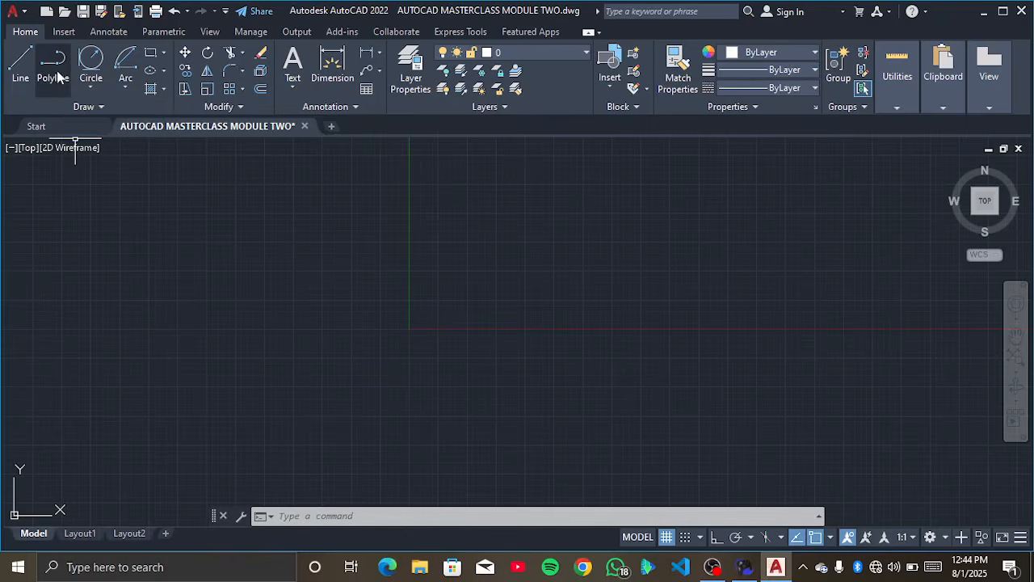
scroll(557, 399, "down", 3)
scroll(224, 382, "down", 3)
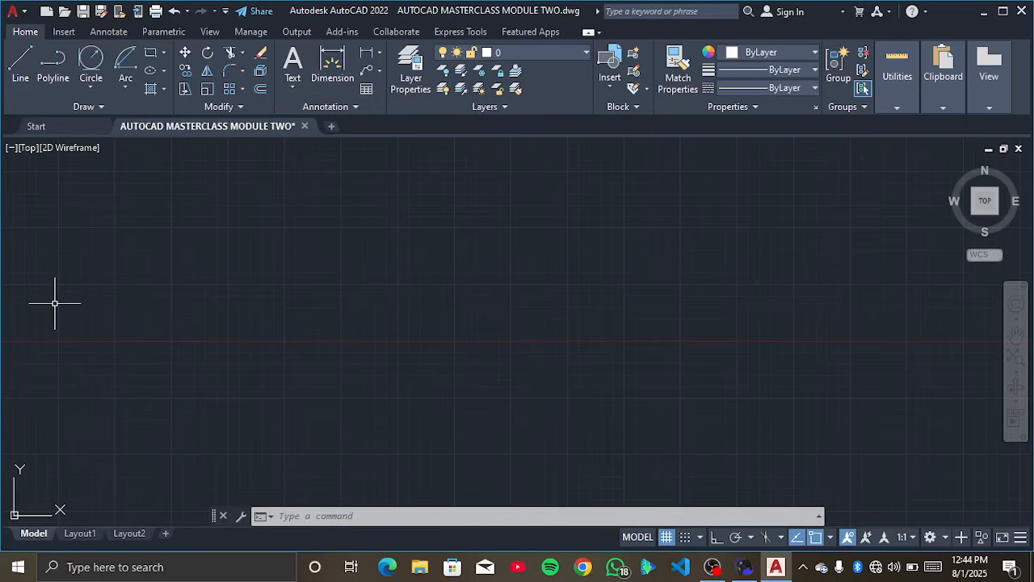
left_click(52, 76)
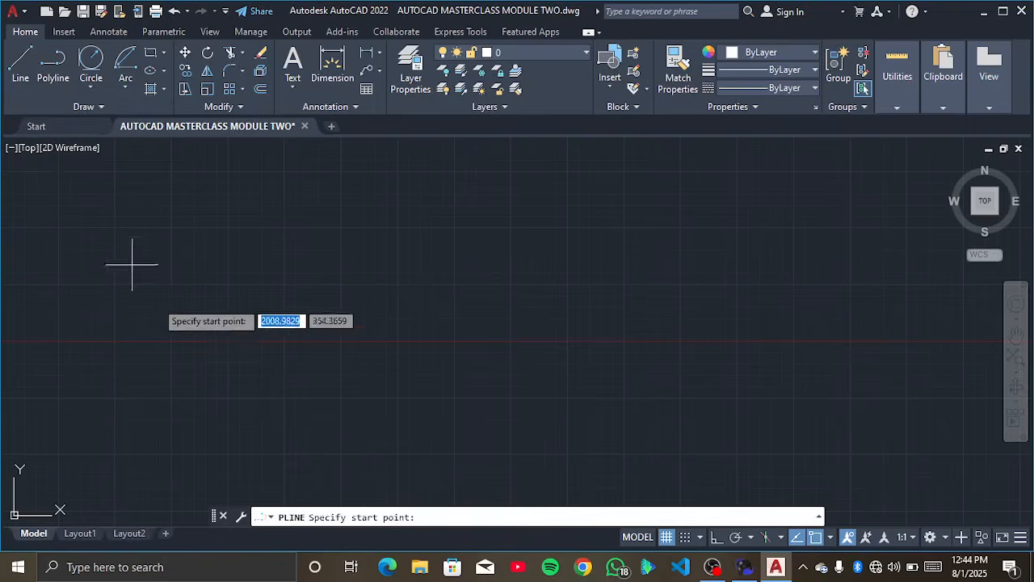
left_click(193, 247)
key("Escape")
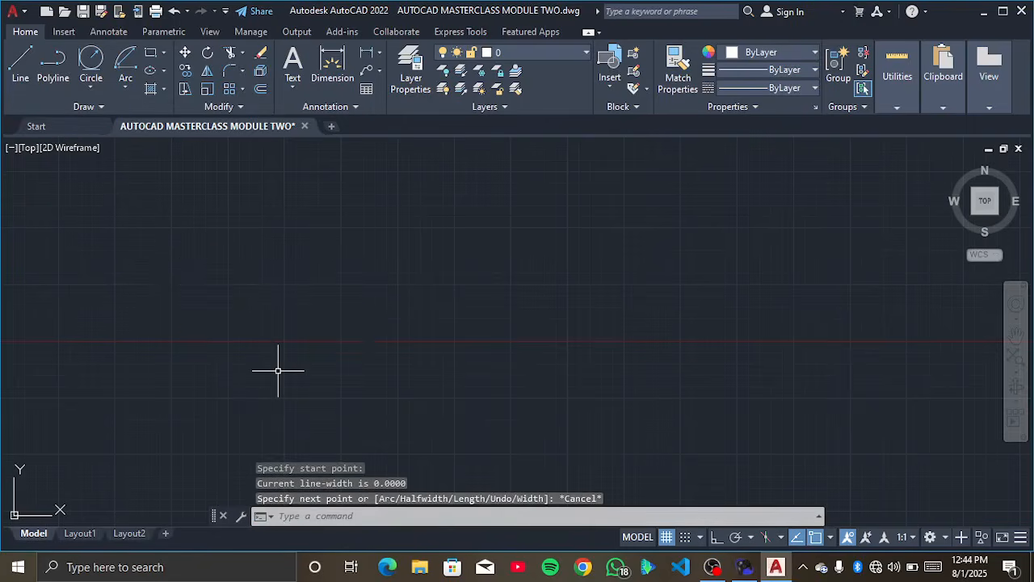
Step: Draw a closed L-shaped outline about 1718 mm wide and 1060 mm high with PLINE, returning to its start point, and end the command
type("PL")
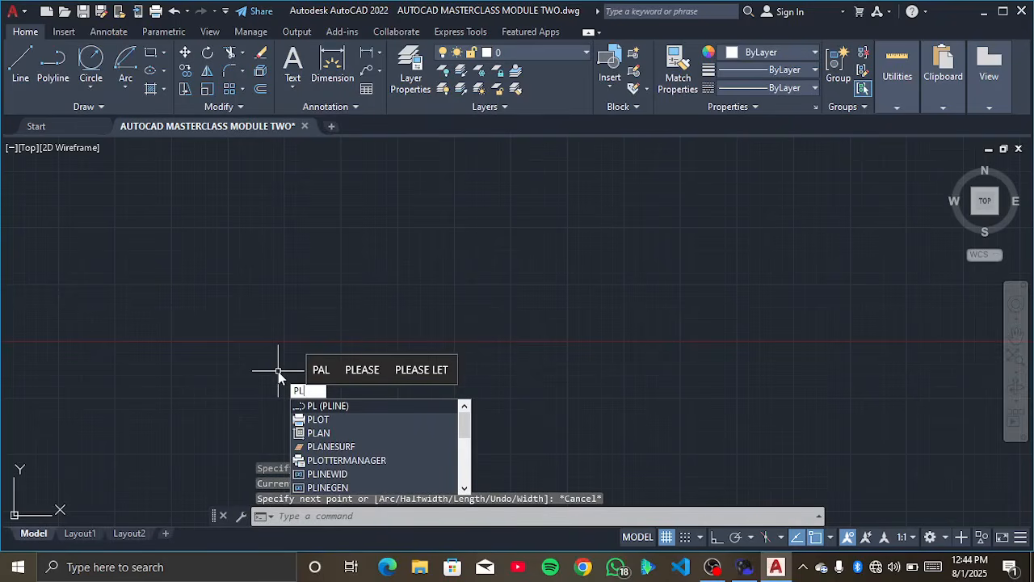
type("INE")
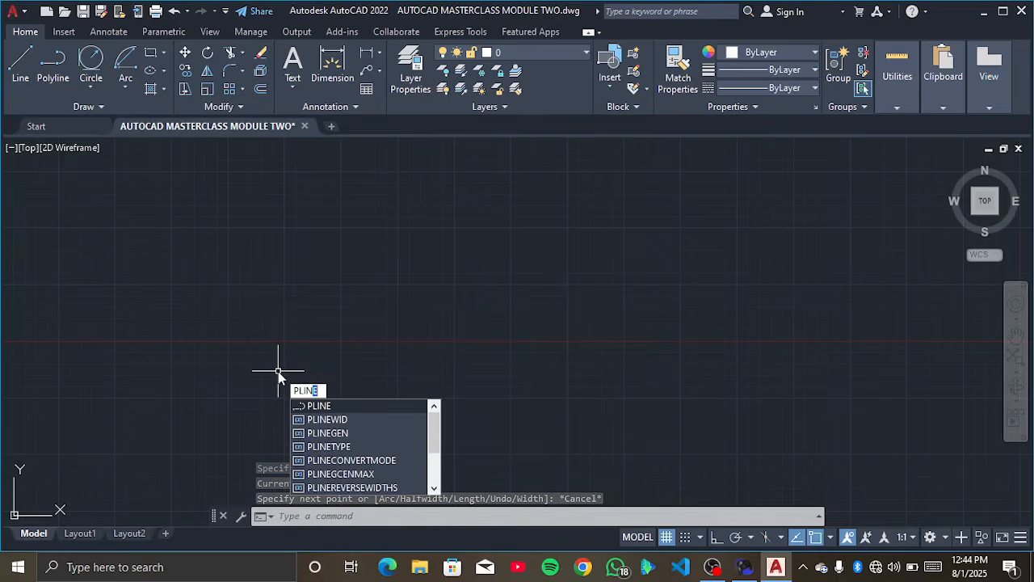
key("BackSpace")
key("BackSpace")
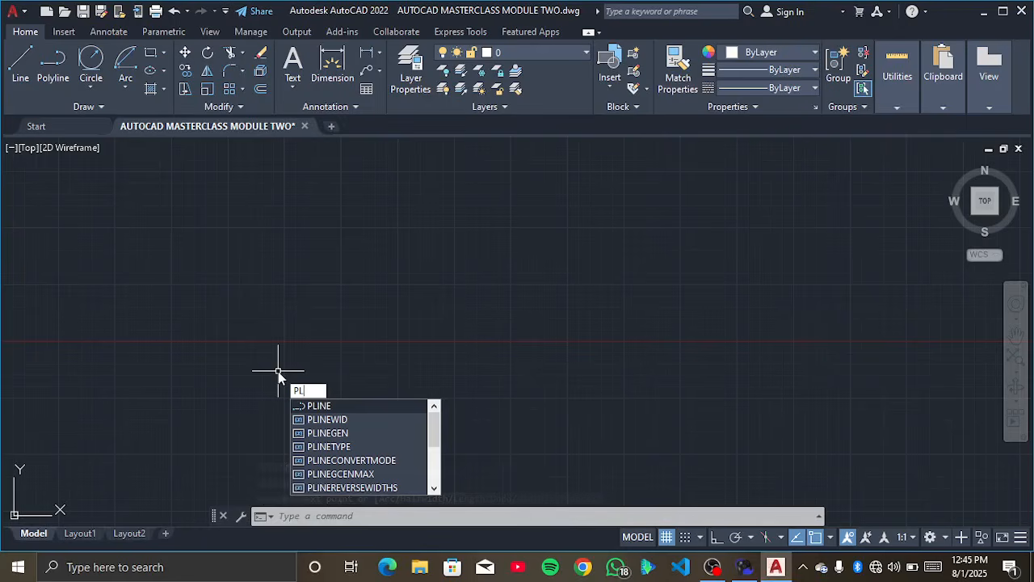
key("Return")
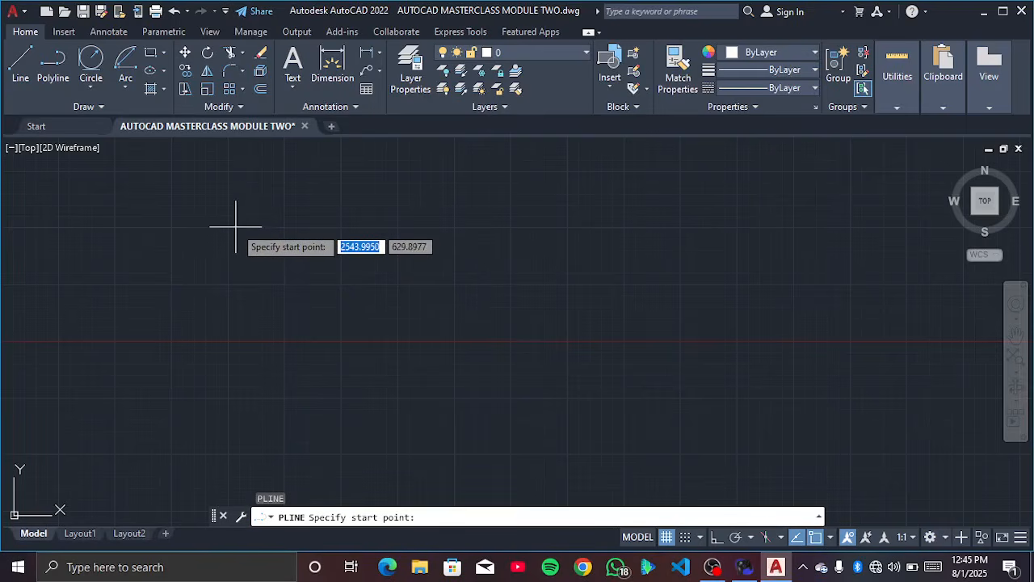
left_click(236, 227)
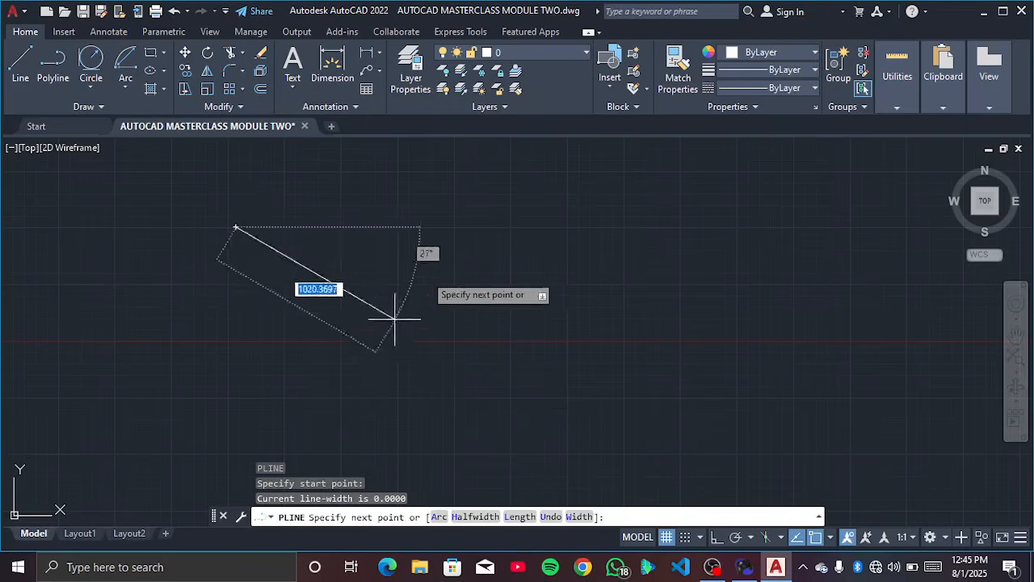
left_click(403, 226)
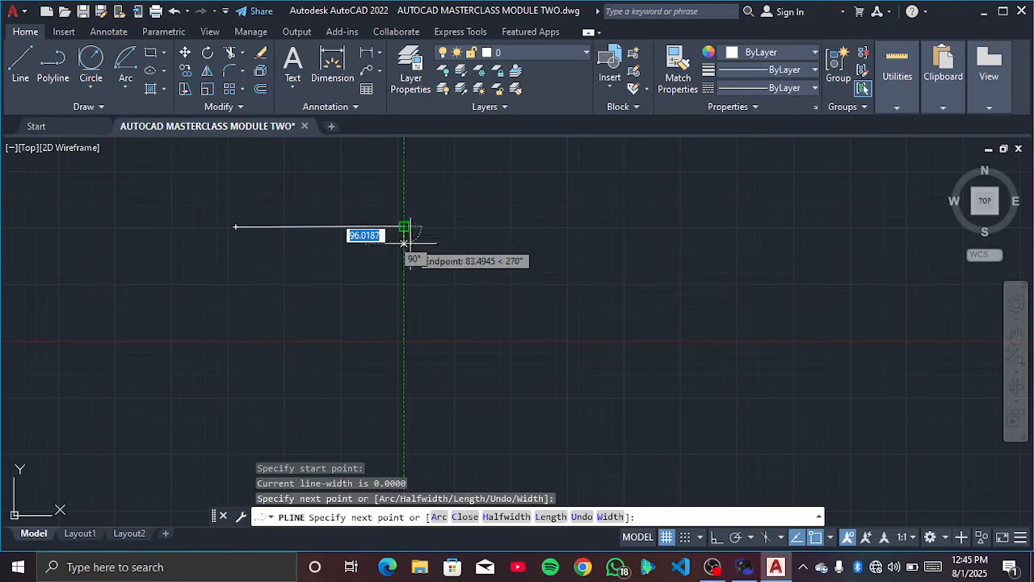
left_click(403, 339)
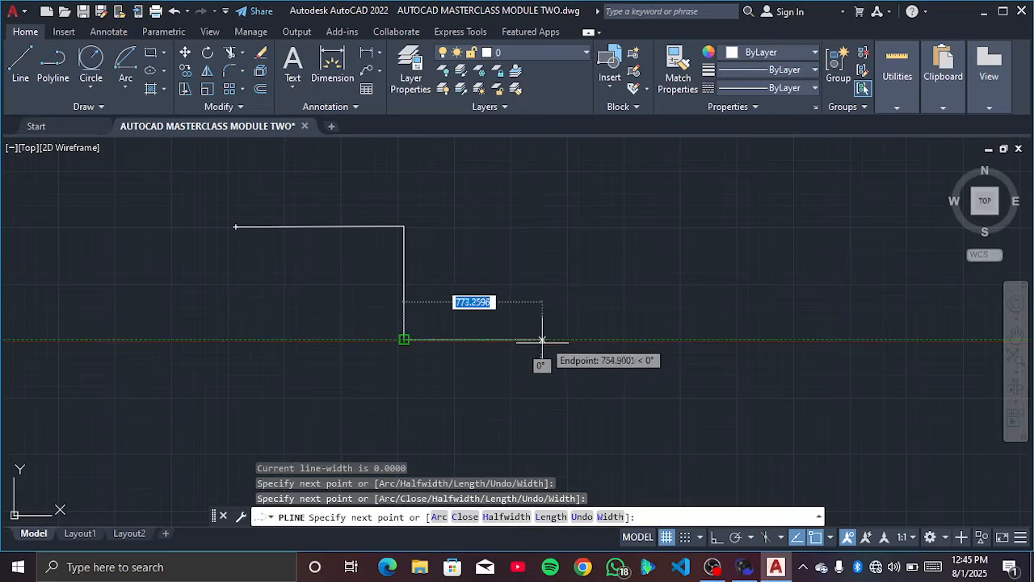
left_click(547, 339)
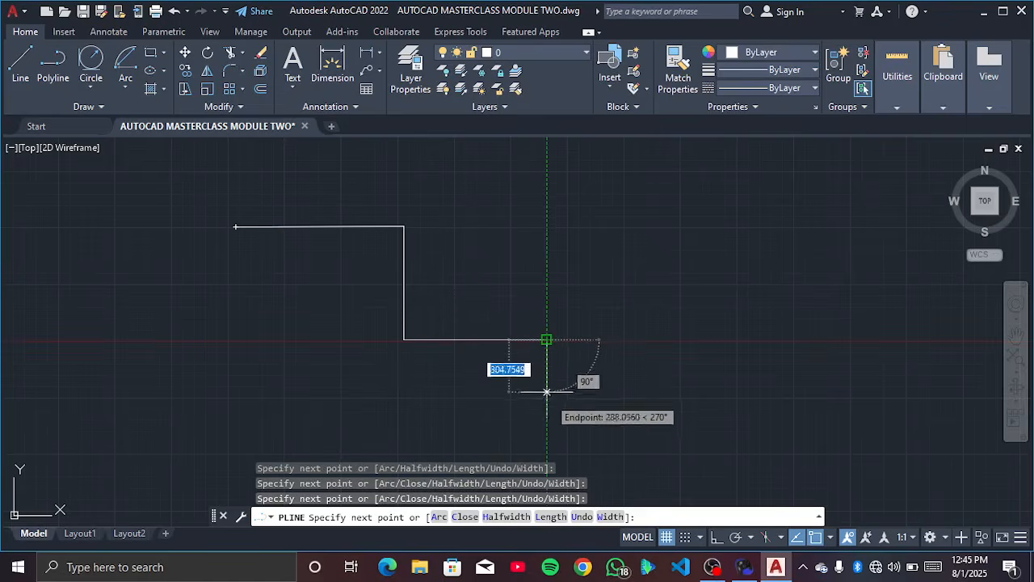
left_click(547, 419)
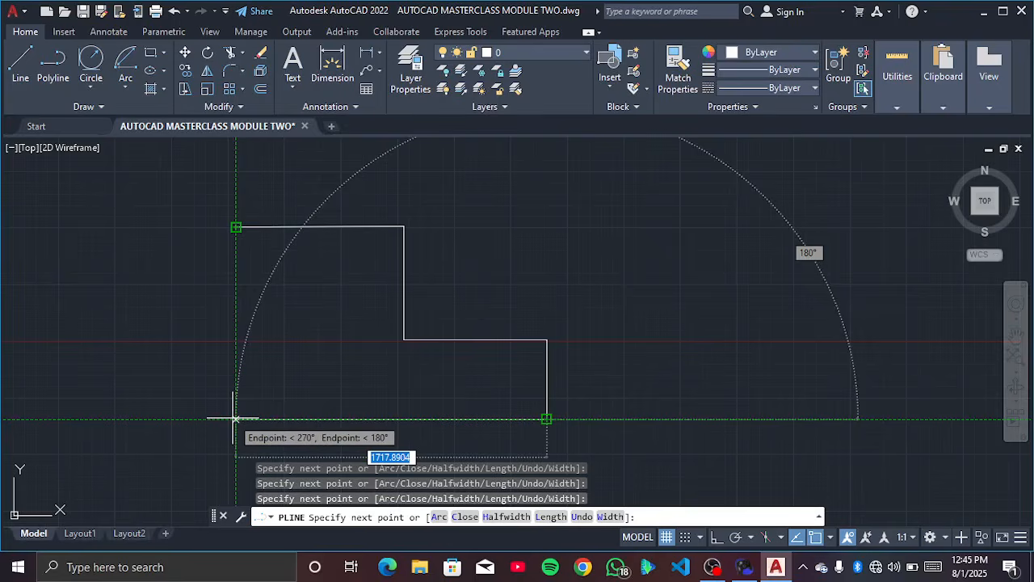
left_click(235, 419)
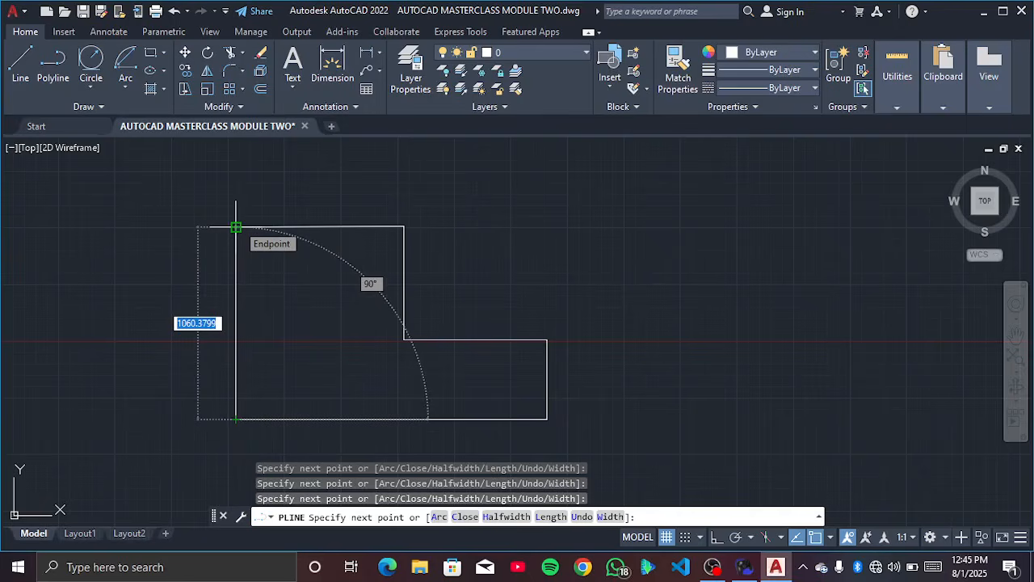
left_click(235, 228)
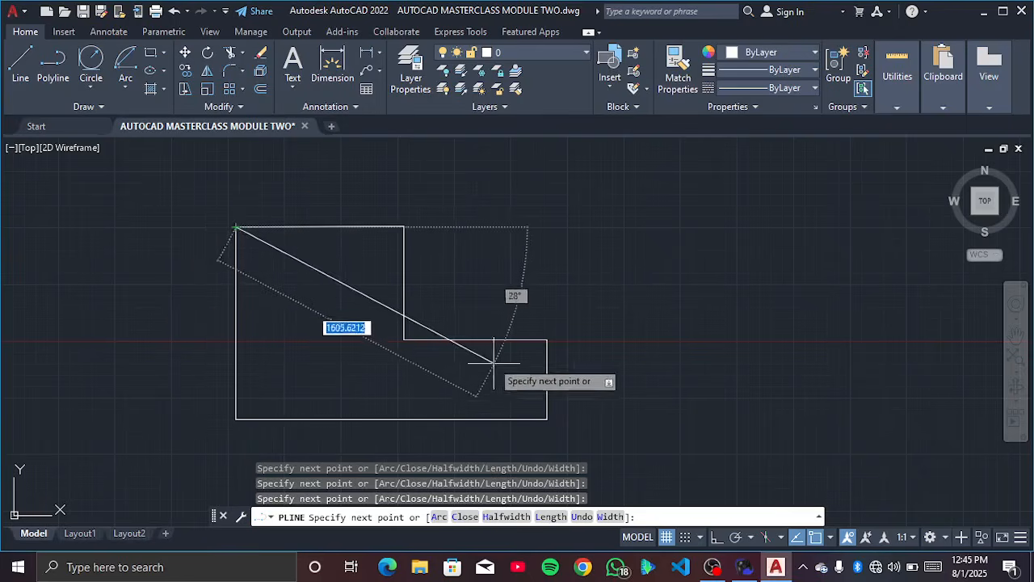
key("Escape")
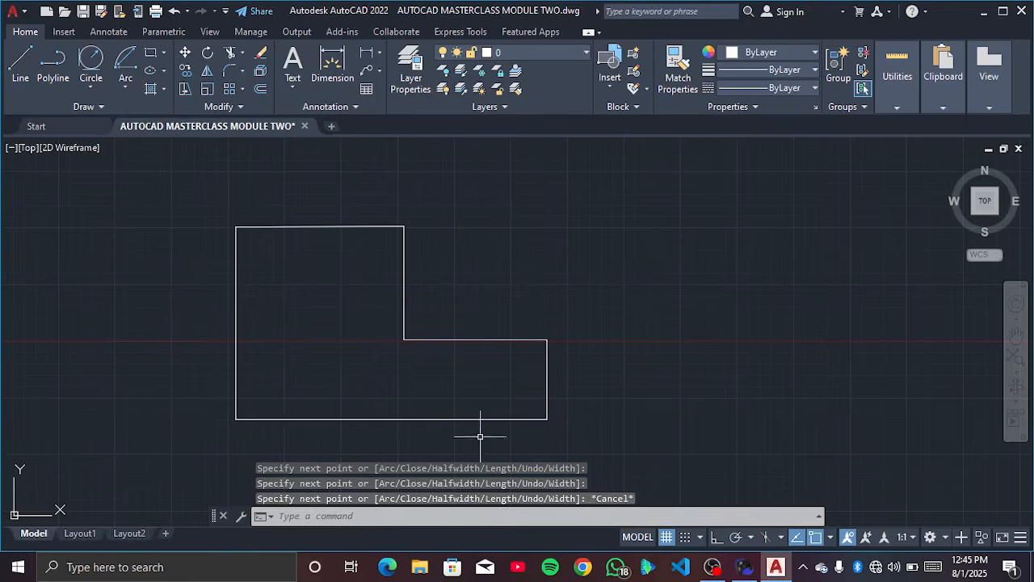
mouse_move(472, 339)
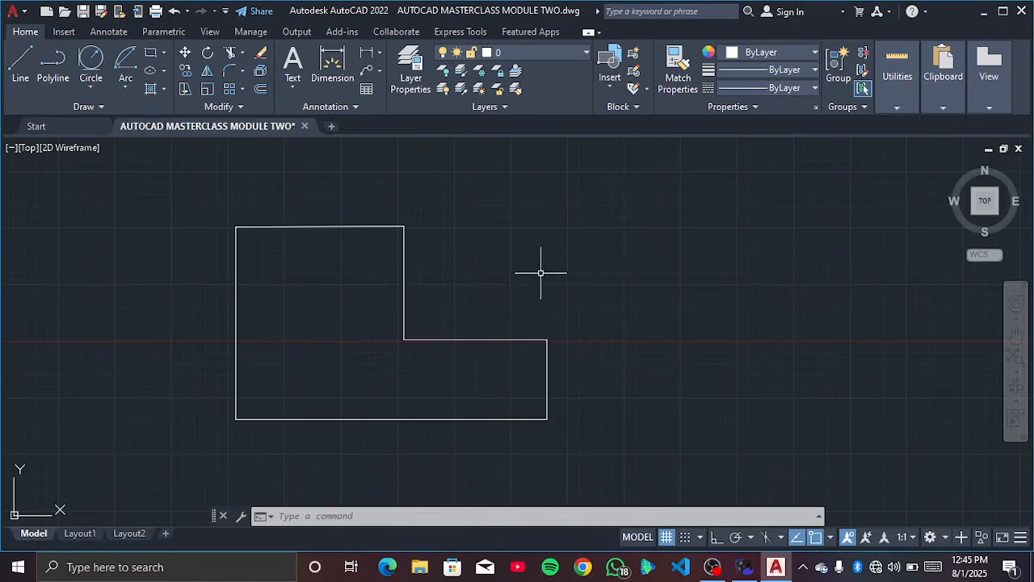
Step: Draw an open zigzag polyline of five segments to the right of the L-shaped outline with PLINE, and end the command
type("pl")
key("Return")
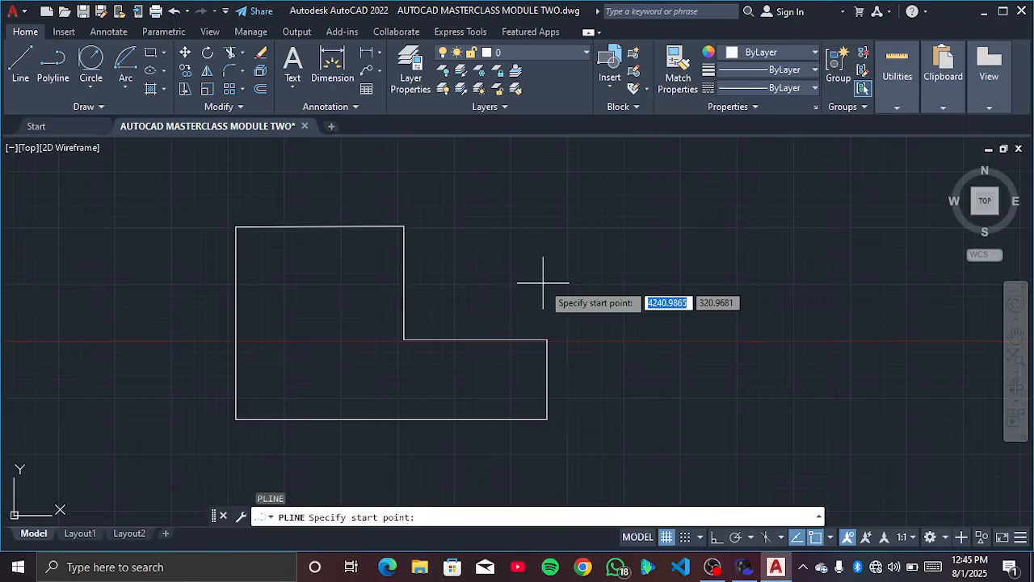
left_click(543, 283)
left_click(638, 328)
left_click(692, 229)
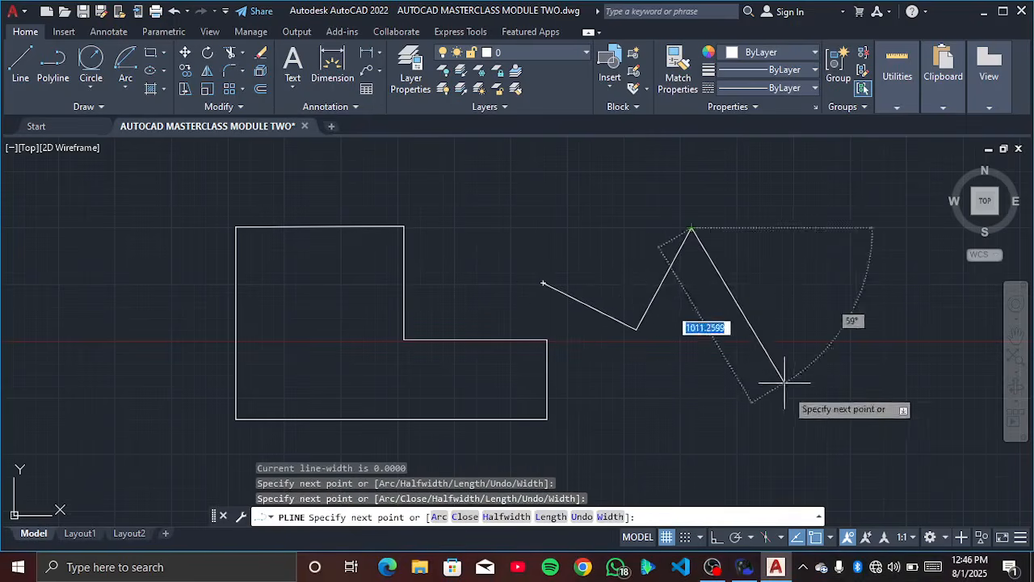
left_click(788, 394)
left_click(620, 482)
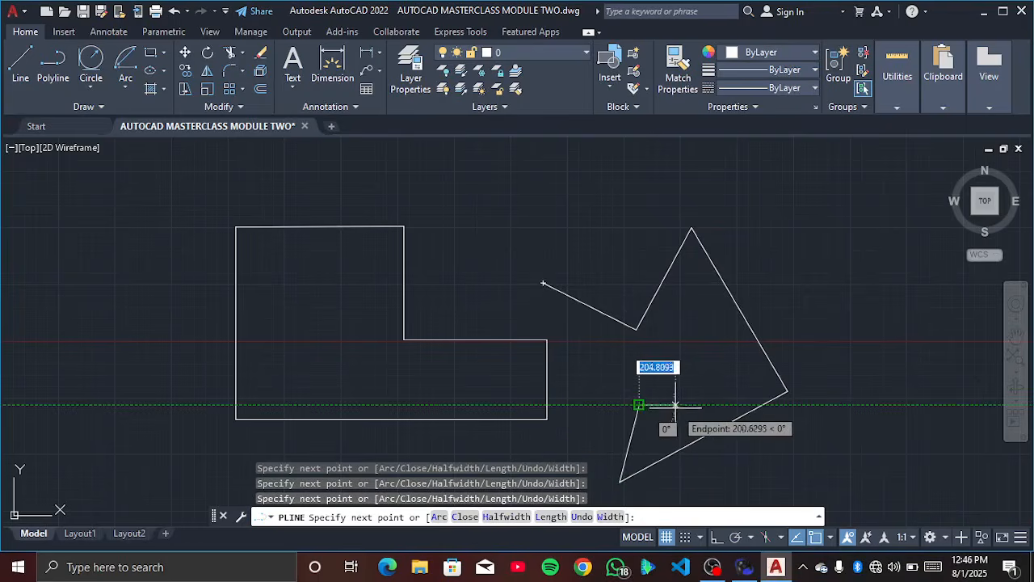
left_click(676, 404)
key("Escape")
Step: Draw a small open chain of five connected segments with LINE above the gap between the two polylines, and end the command
mouse_move(656, 289)
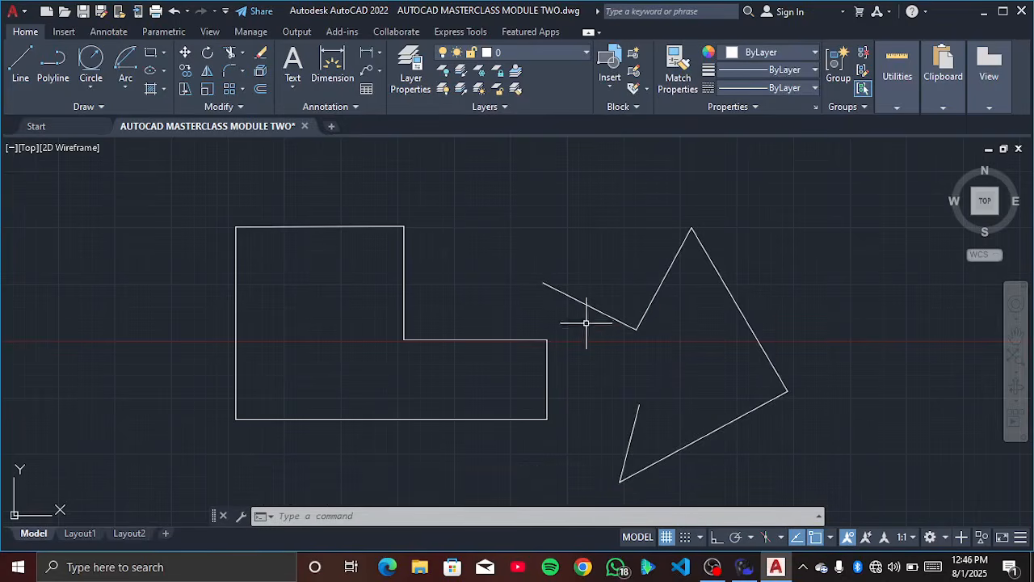
mouse_move(608, 315)
type("LINE")
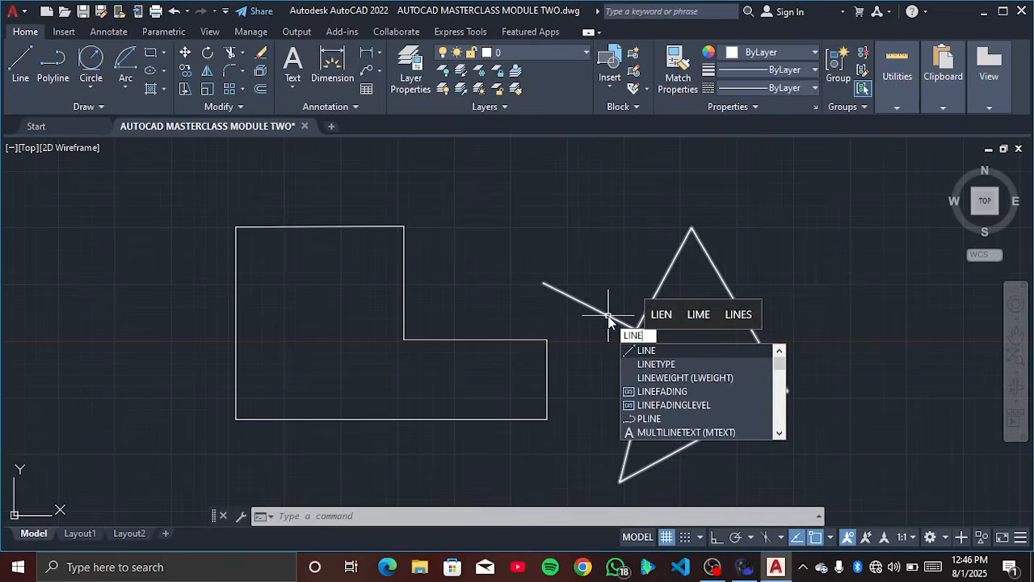
key("Return")
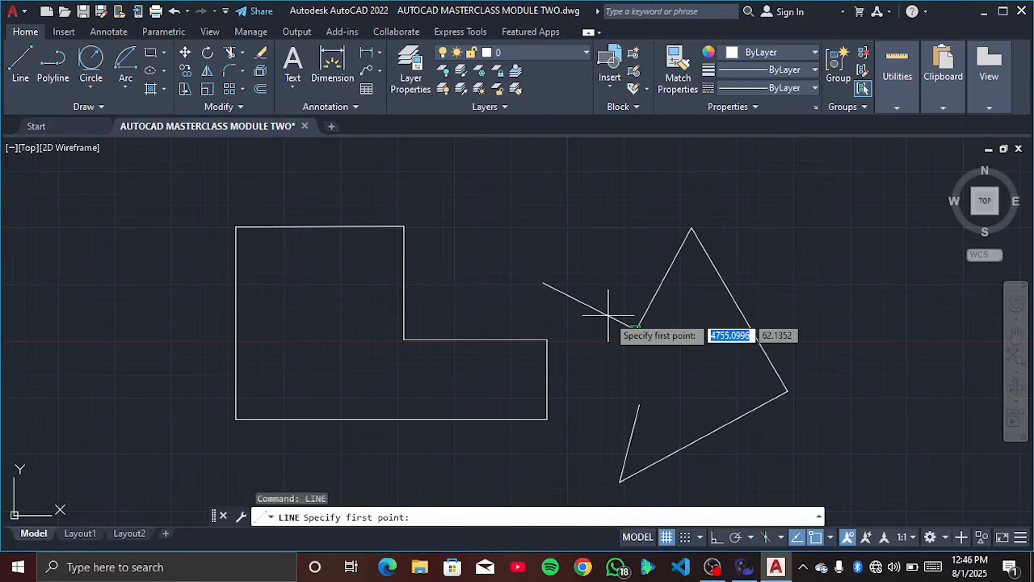
left_click(459, 186)
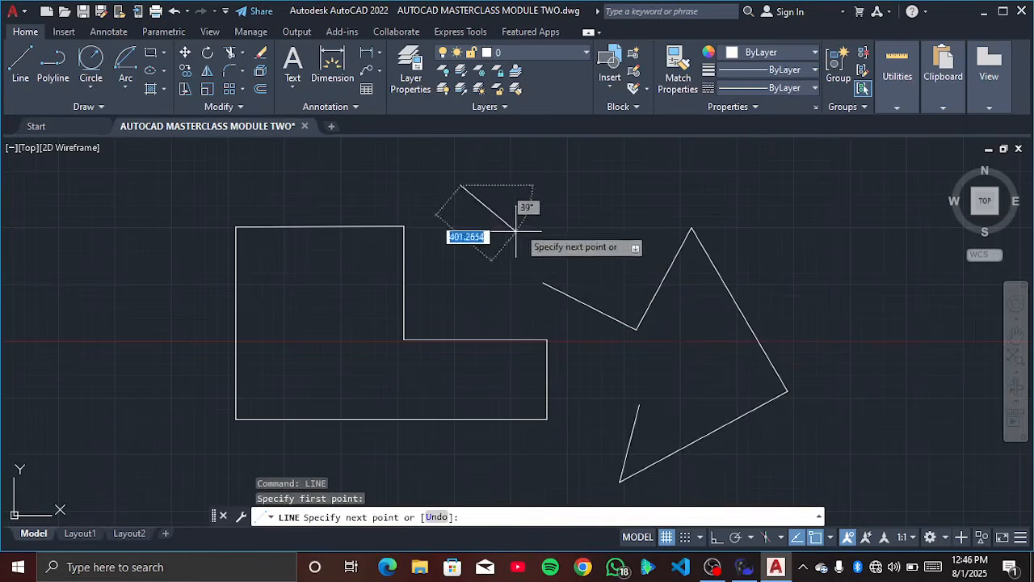
left_click(521, 212)
left_click(520, 171)
left_click(551, 201)
left_click(530, 247)
left_click(476, 248)
key("Escape")
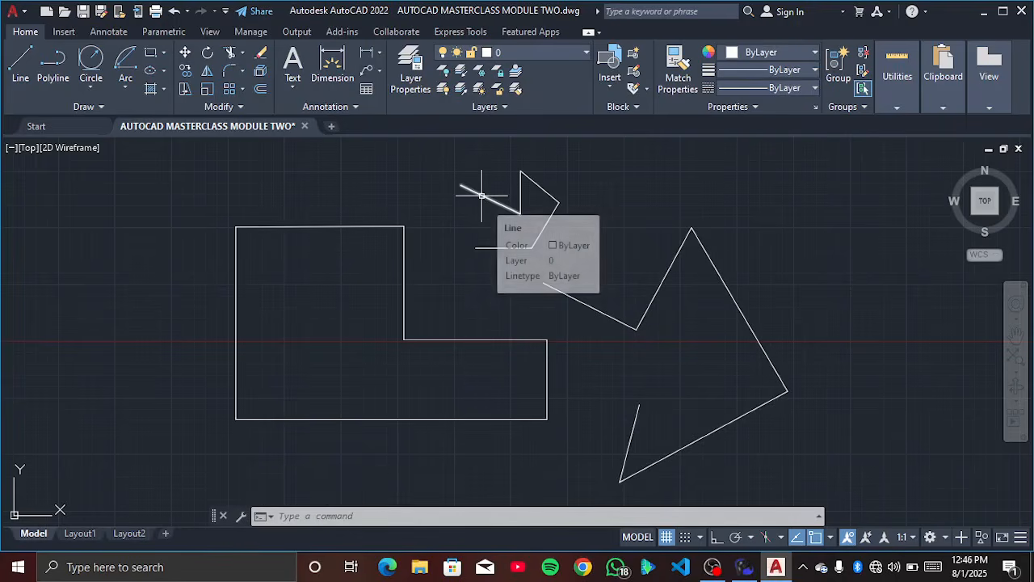
Step: Erase all segments of the small line chain above the two polylines
left_click(438, 161)
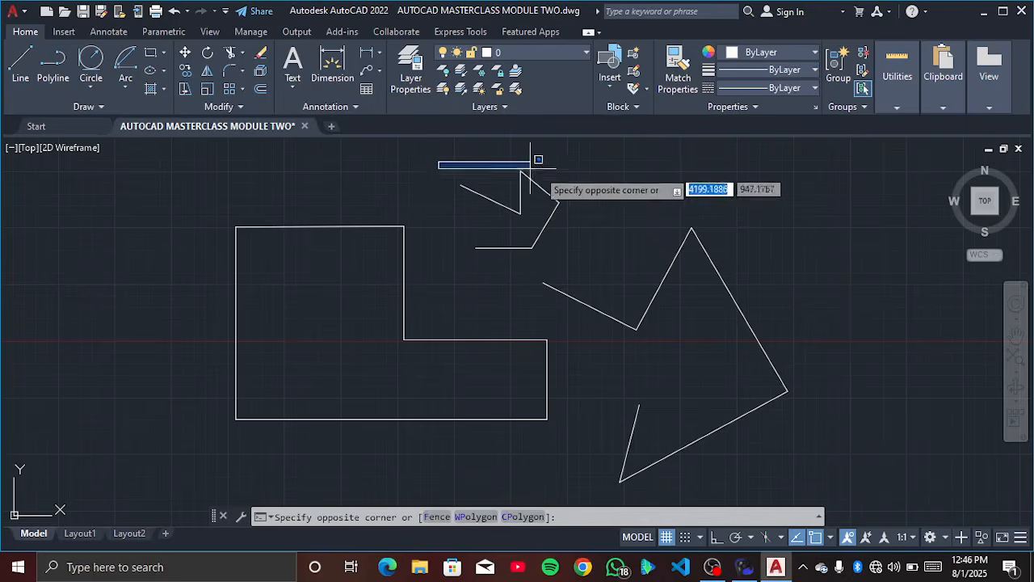
left_click(568, 253)
key("Delete")
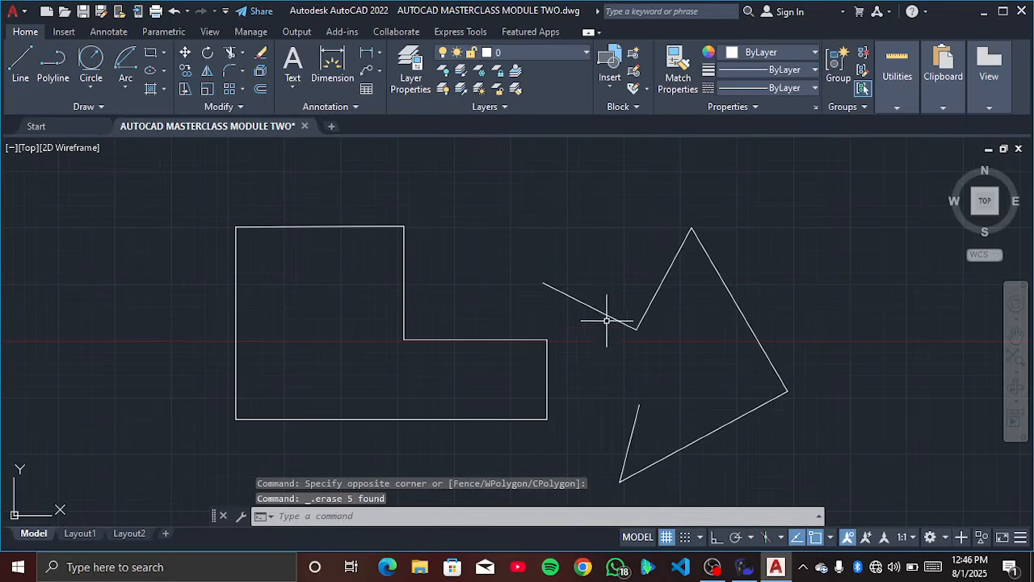
scroll(592, 332, "down", 2)
scroll(566, 329, "up", 2)
scroll(558, 336, "down", 2)
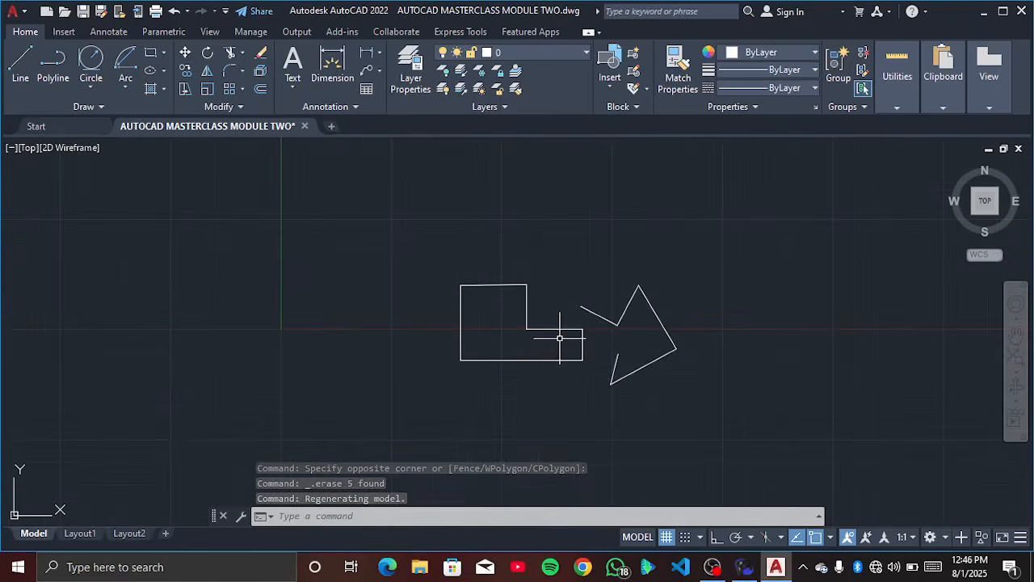
mouse_move(601, 312)
middle_mouse_down()
mouse_move(490, 307)
mouse_move(230, 267)
mouse_move(234, 287)
middle_mouse_up()
scroll(406, 271, "up", 2)
middle_click_drag(409, 279, 450, 358)
scroll(409, 283, "down", 2)
scroll(469, 319, "down", 2)
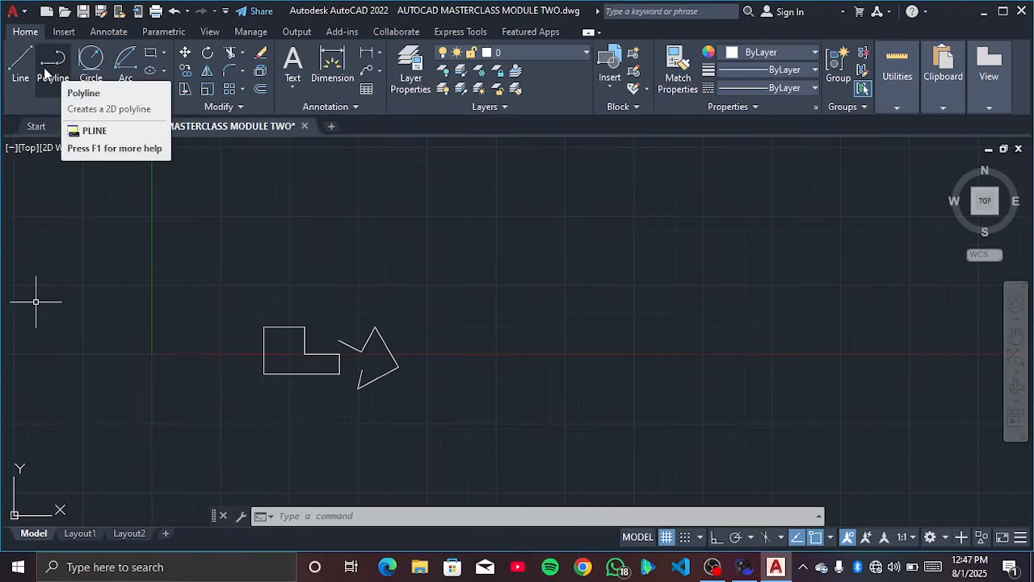
scroll(540, 282, "down", 2)
mouse_move(540, 282)
middle_mouse_down()
mouse_move(301, 483)
mouse_move(261, 496)
middle_mouse_up()
scroll(329, 423, "down", 1)
middle_click_drag(338, 415, 274, 419)
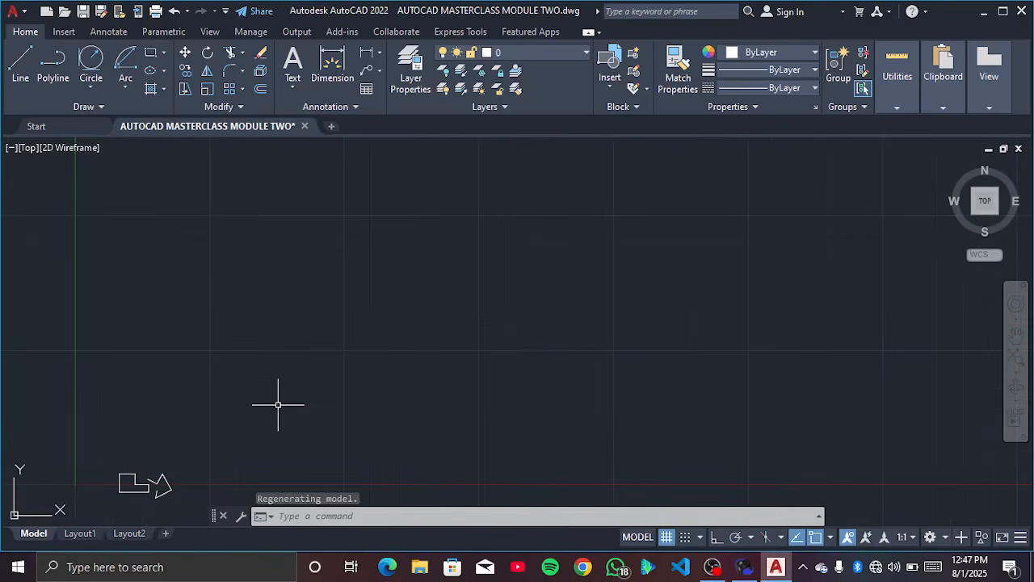
type("pl")
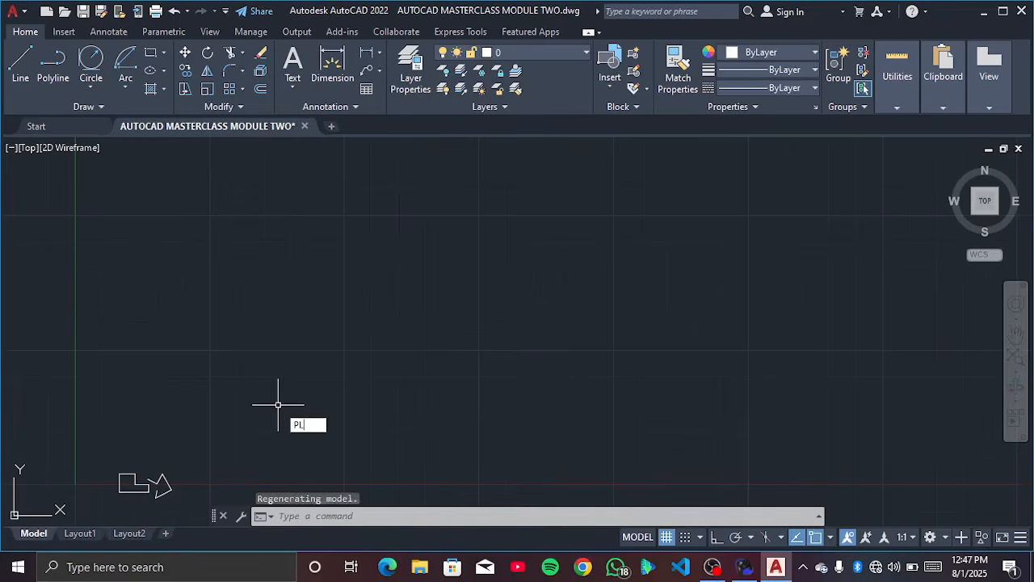
key("Return")
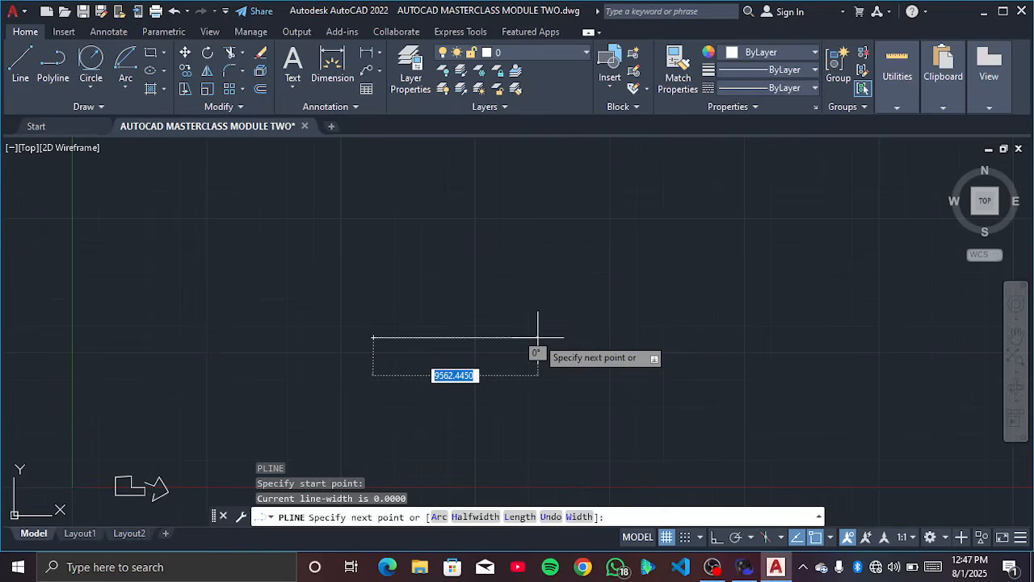
key("Escape")
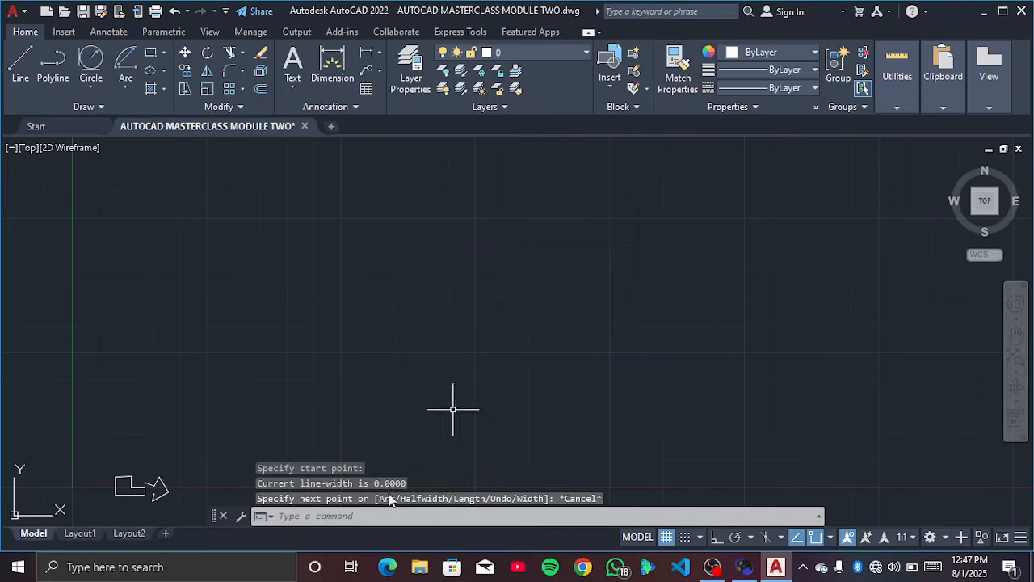
Step: Erase the L-shaped outline and the zigzag polyline together
mouse_move(202, 470)
middle_mouse_down()
mouse_move(363, 421)
mouse_move(552, 299)
middle_mouse_up()
scroll(552, 298, "up", 5)
mouse_move(490, 328)
middle_mouse_down()
mouse_move(473, 328)
mouse_move(477, 439)
middle_mouse_up()
scroll(478, 438, "up", 2)
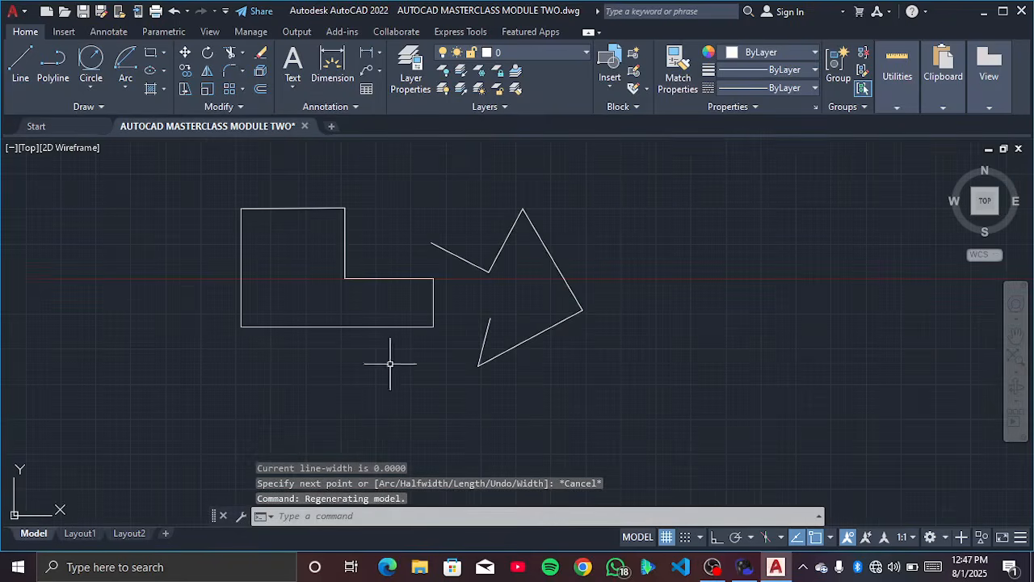
left_click(165, 141)
left_click(658, 343)
left_click(191, 170)
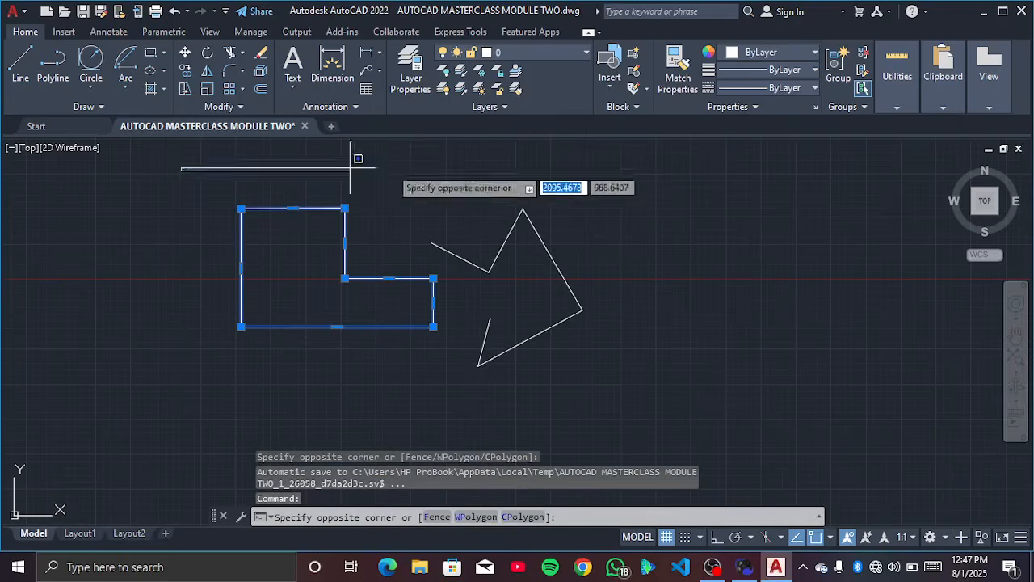
left_click(621, 395)
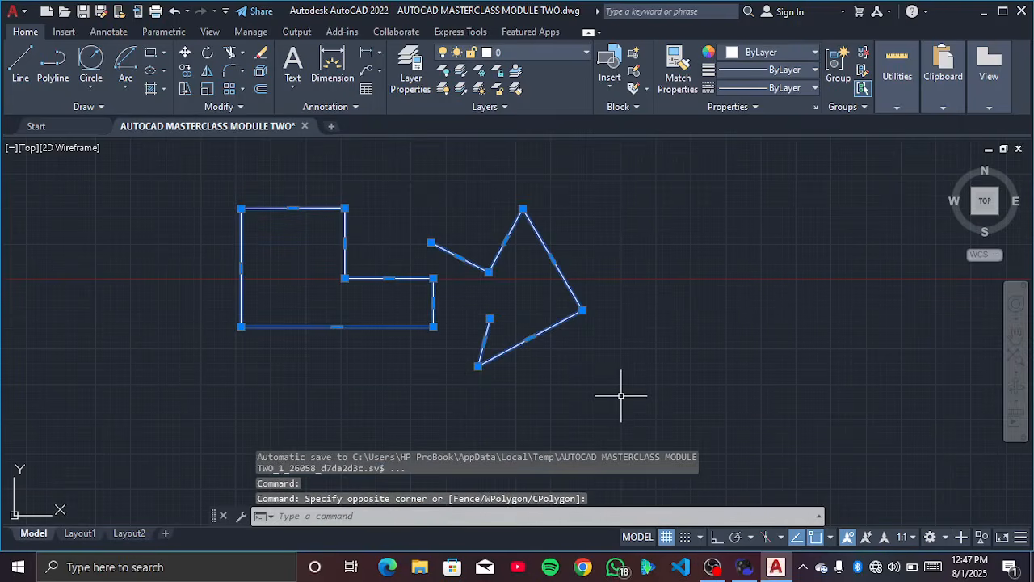
key("Delete")
Step: Draw a polyline with a horizontal segment followed by an upward arc about 390 mm across, using PLINE's Arc option, and end the command
scroll(281, 253, "up", 2)
middle_click_drag(282, 262, 201, 353)
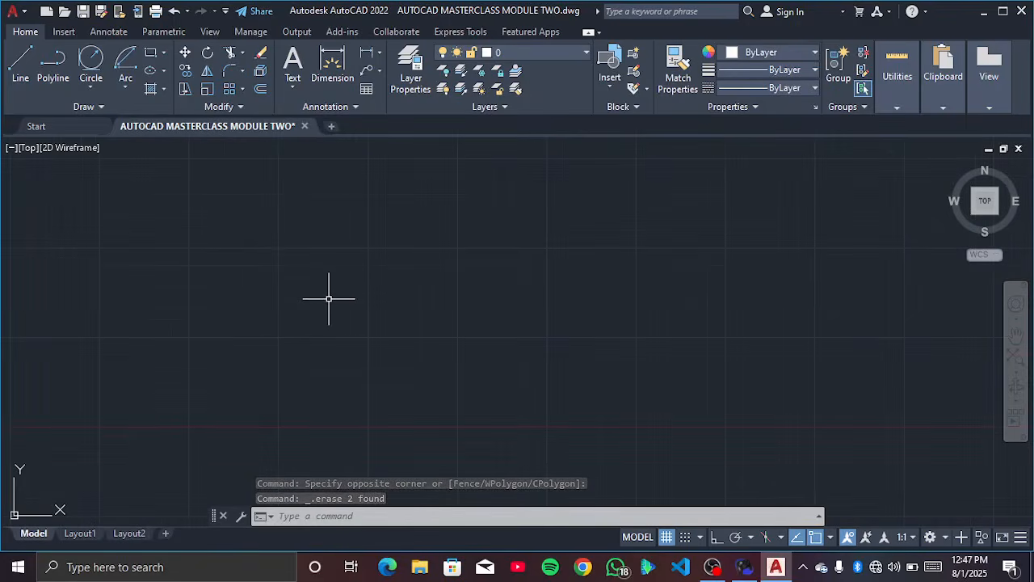
type("pl")
key("Return")
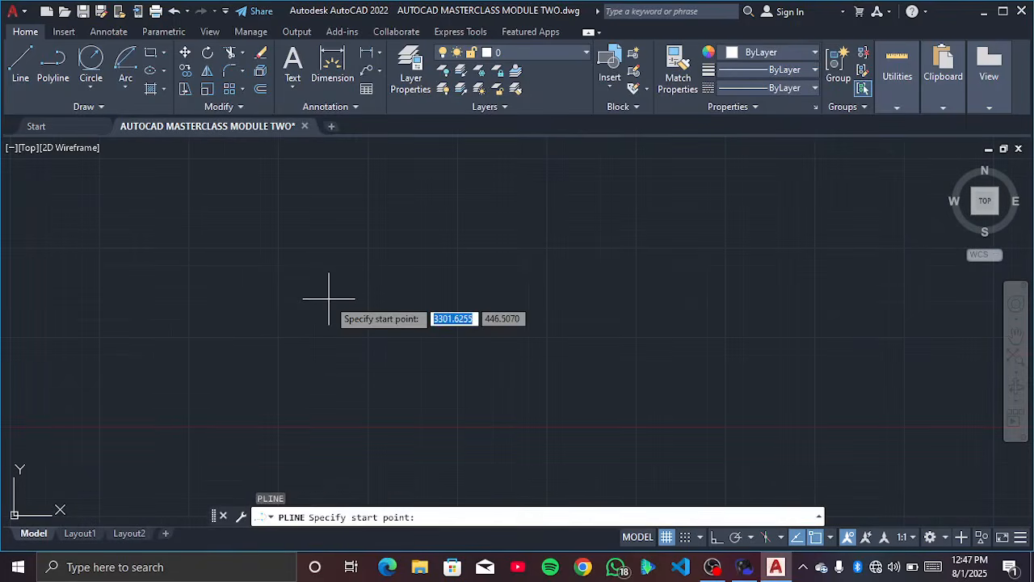
left_click(202, 246)
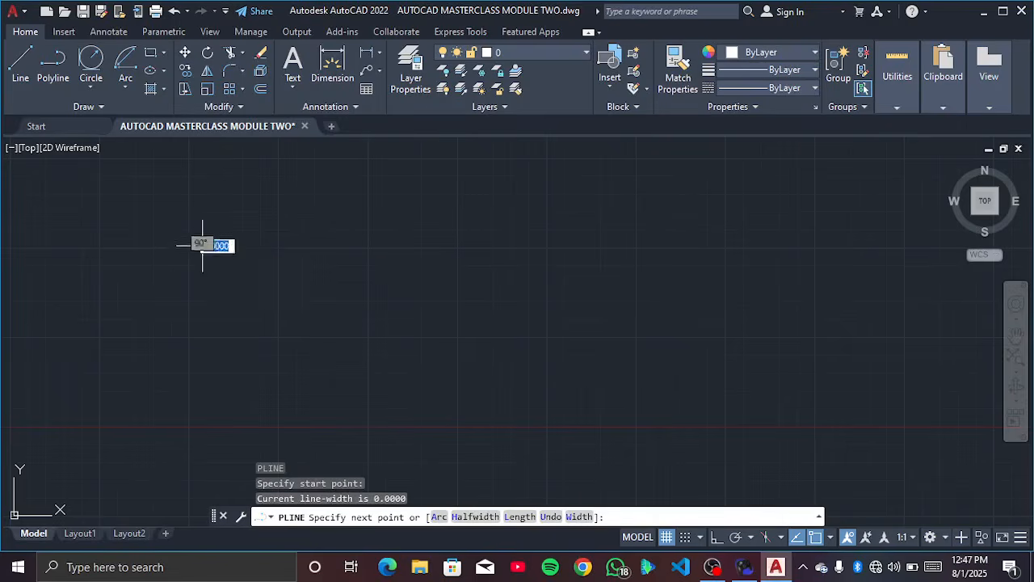
scroll(350, 263, "up", 2)
scroll(350, 262, "down", 2)
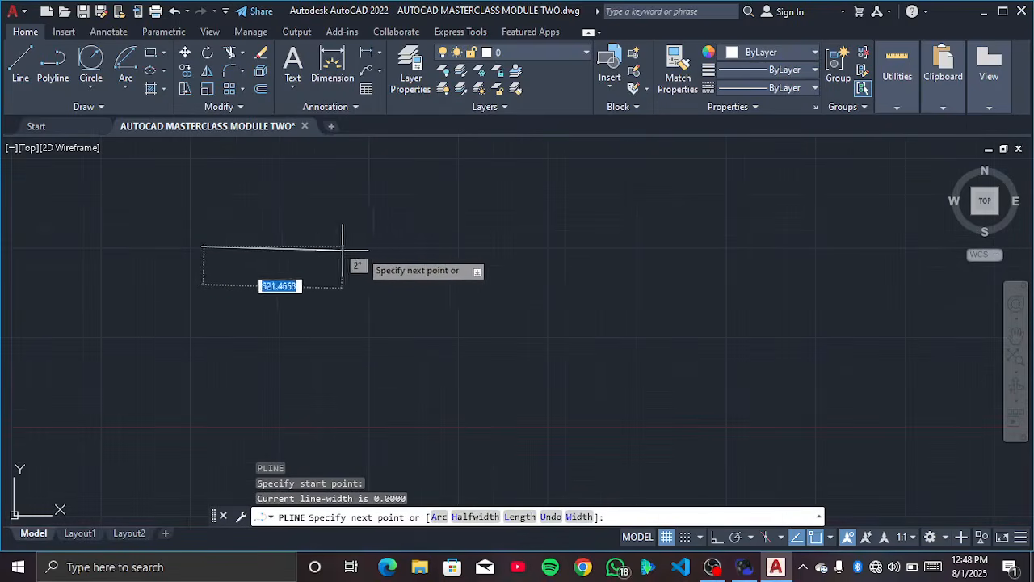
scroll(460, 253, "down", 2)
middle_click_drag(463, 253, 469, 332)
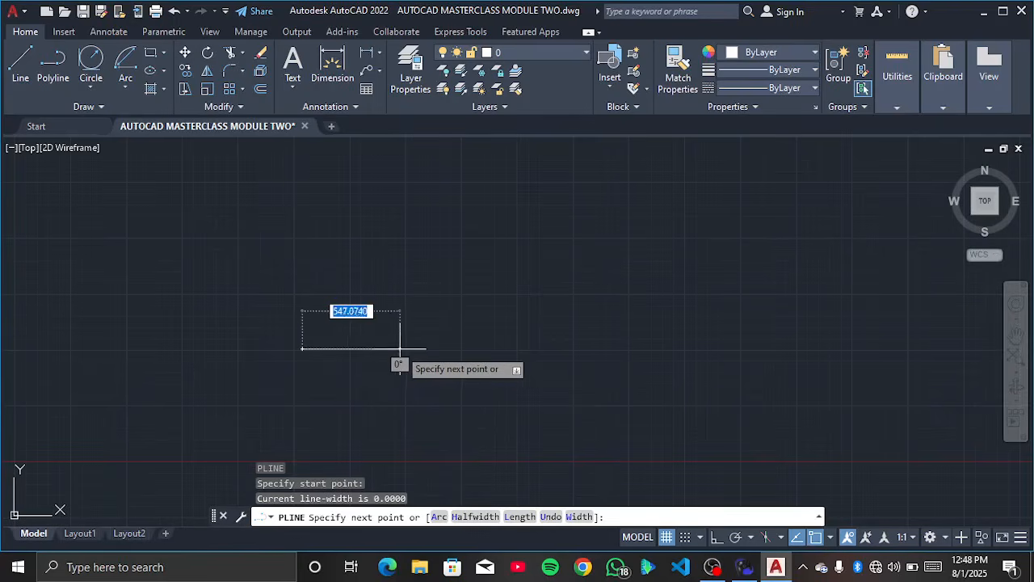
left_click(463, 349)
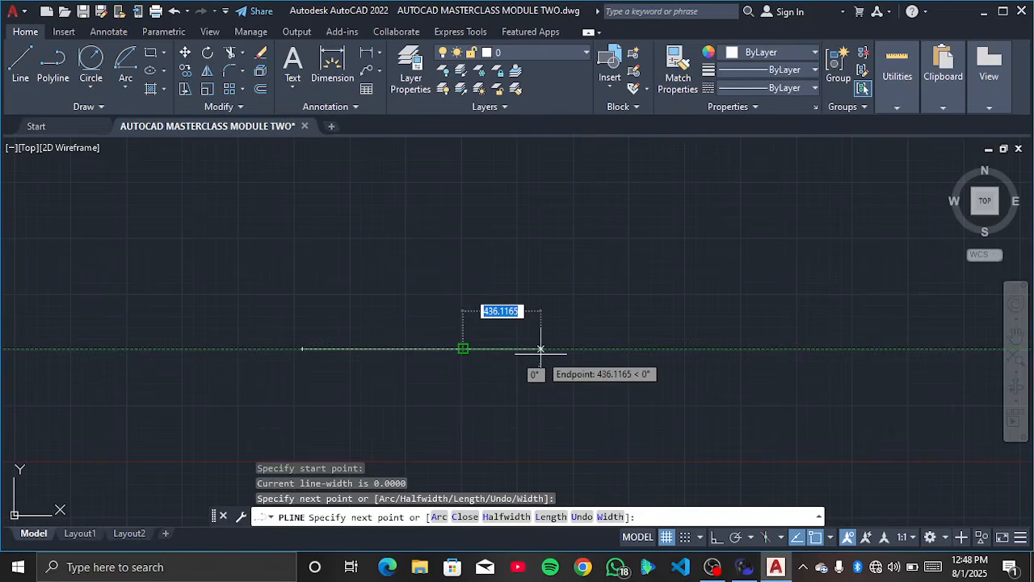
type("A")
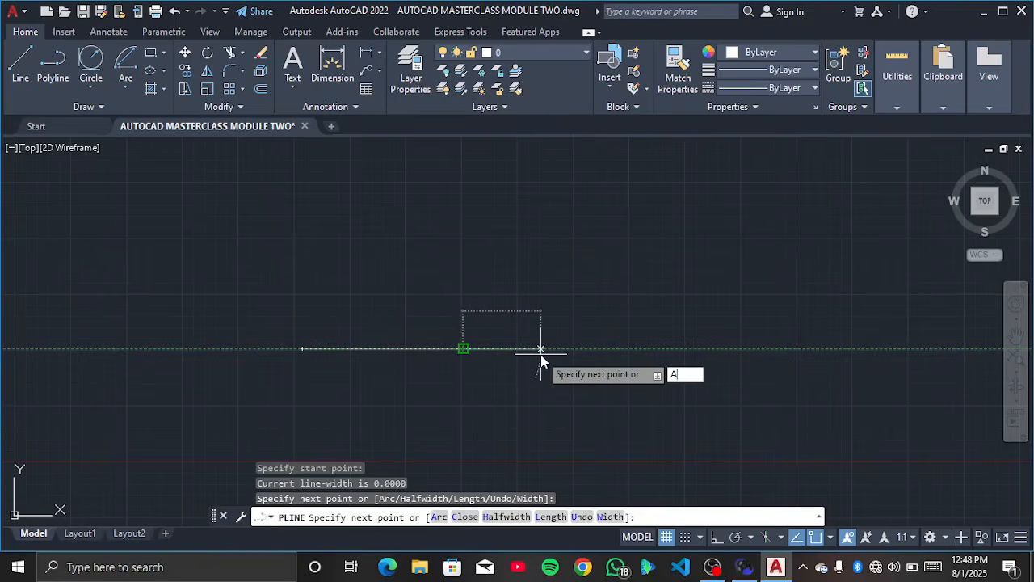
key("Return")
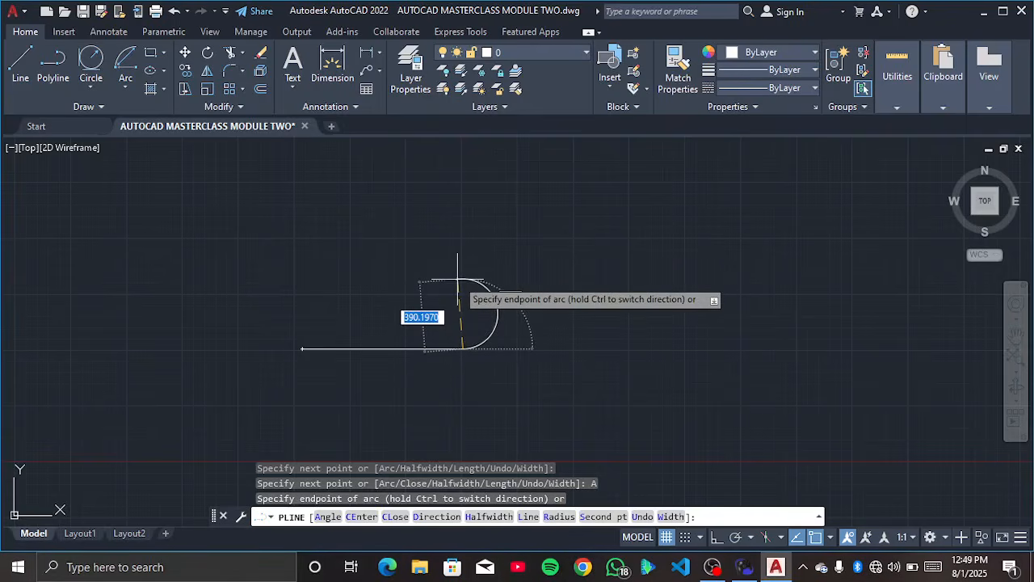
left_click(457, 279)
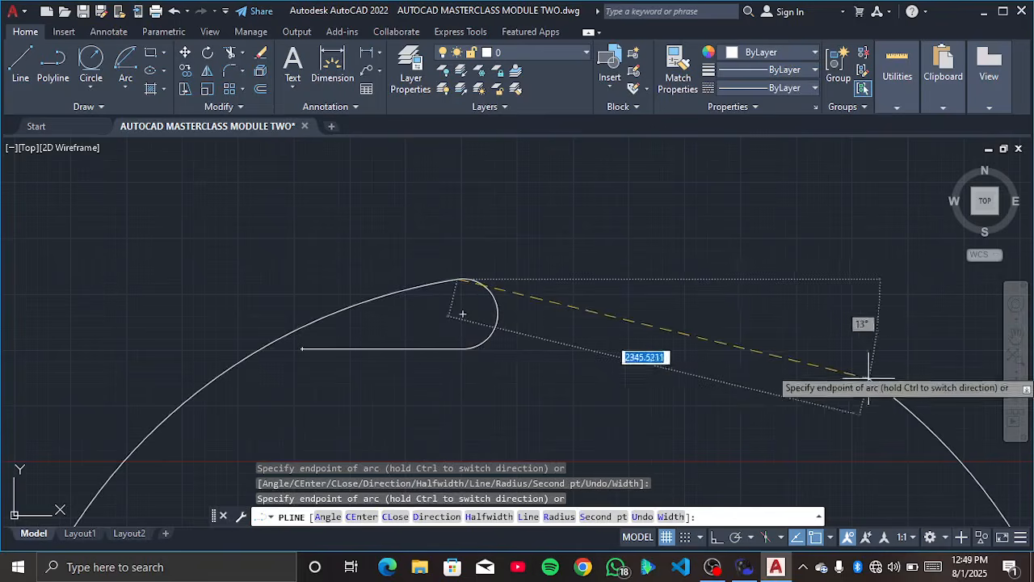
key("Escape")
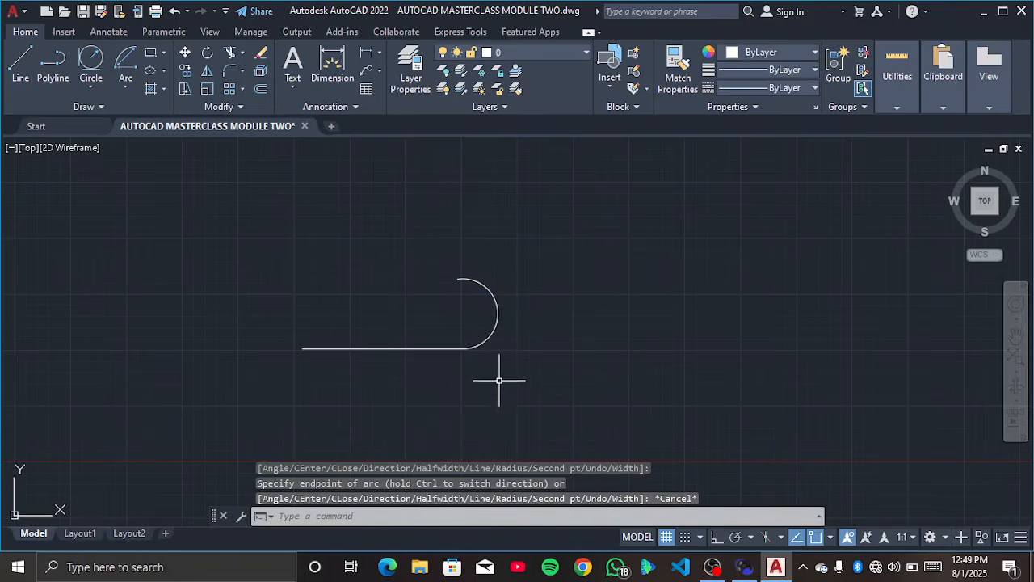
Step: Erase the polyline made of the horizontal segment and the arc
left_click(490, 340)
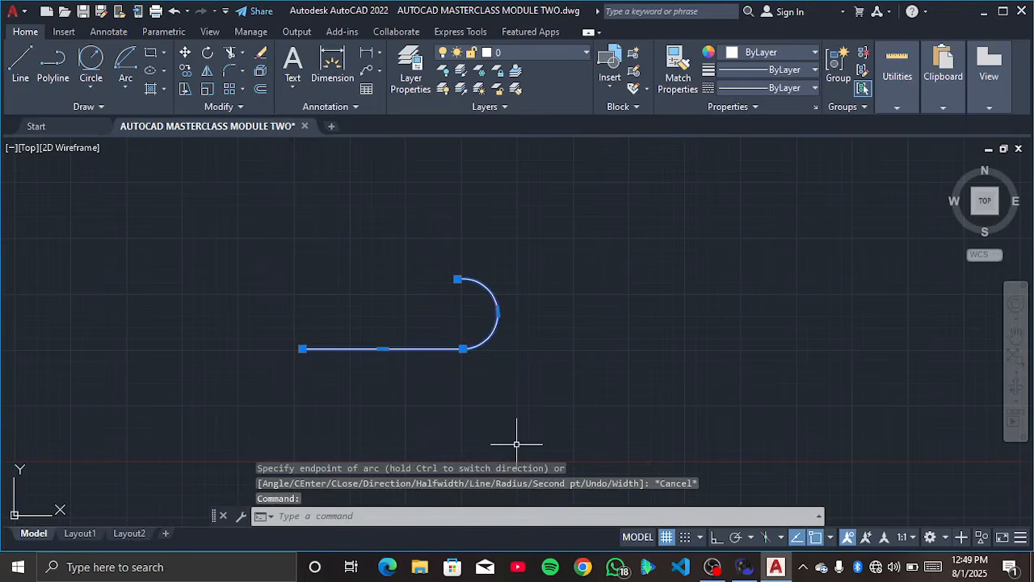
key("BackSpace")
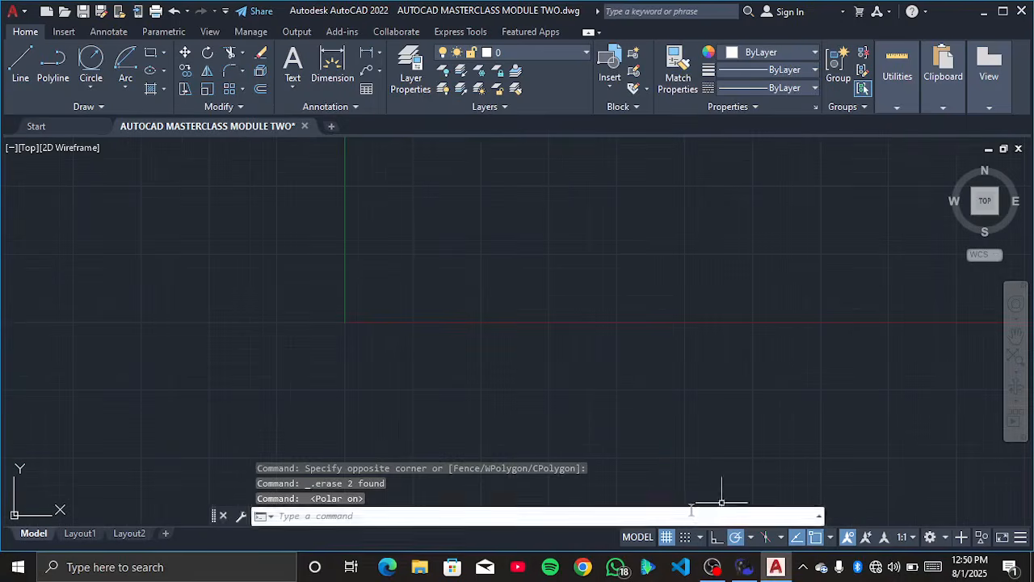
Step: Draw an irregular 13-sided polyline outline above the X axis with PLINE and join it to its start point with the Close option
middle_click_drag(450, 320, 442, 422)
scroll(457, 388, "up", 3)
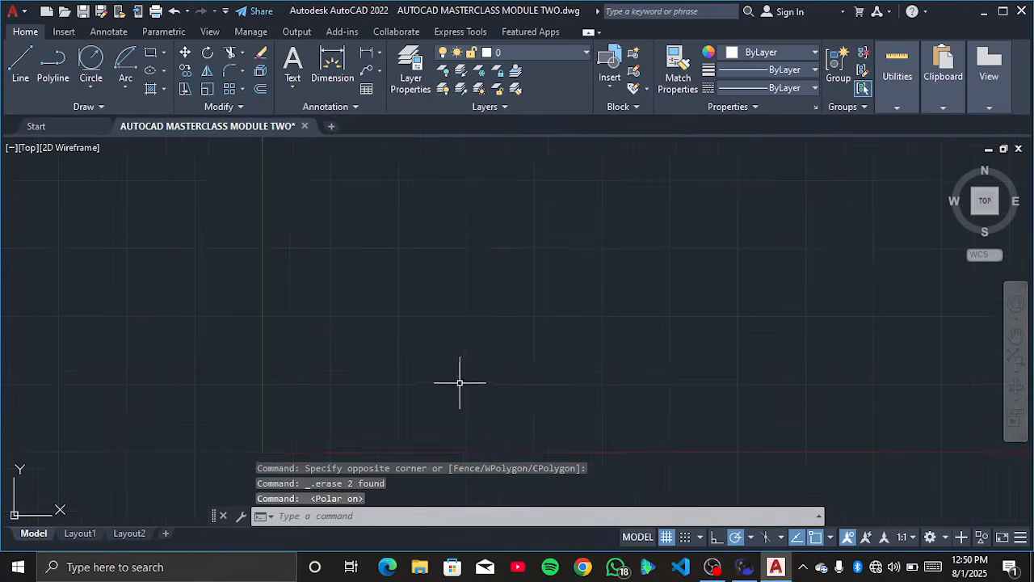
type("pl")
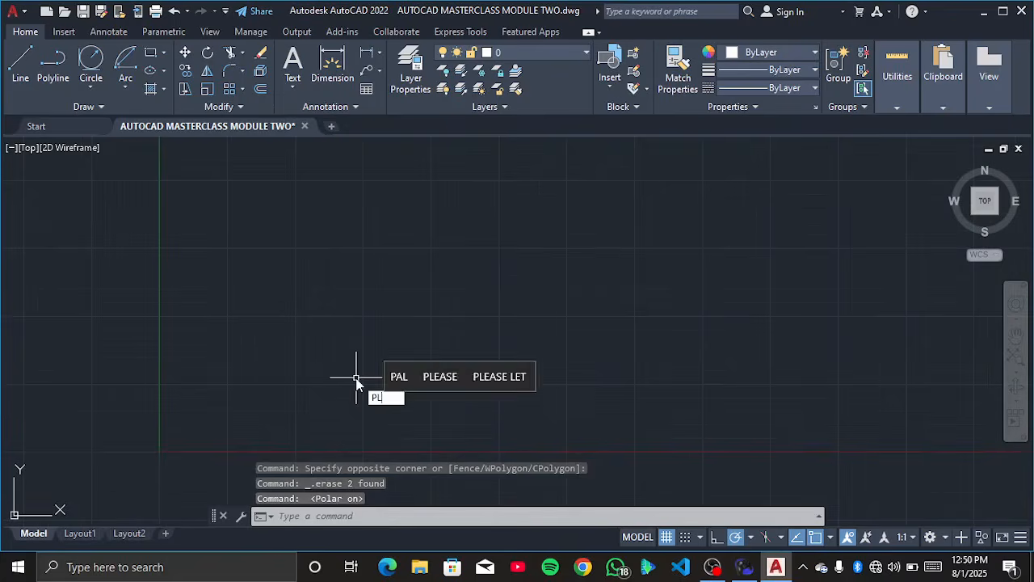
key("Return")
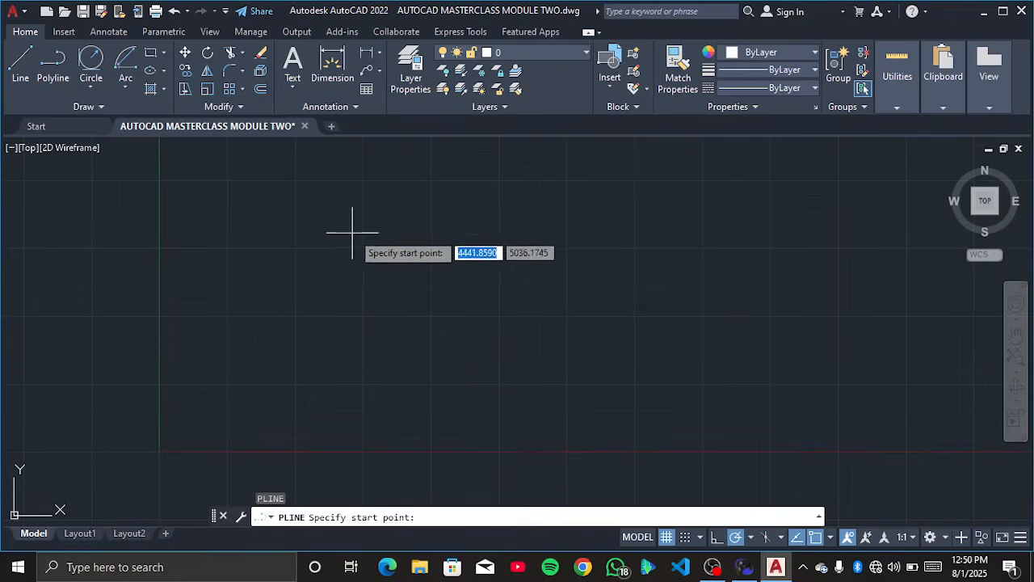
left_click(430, 203)
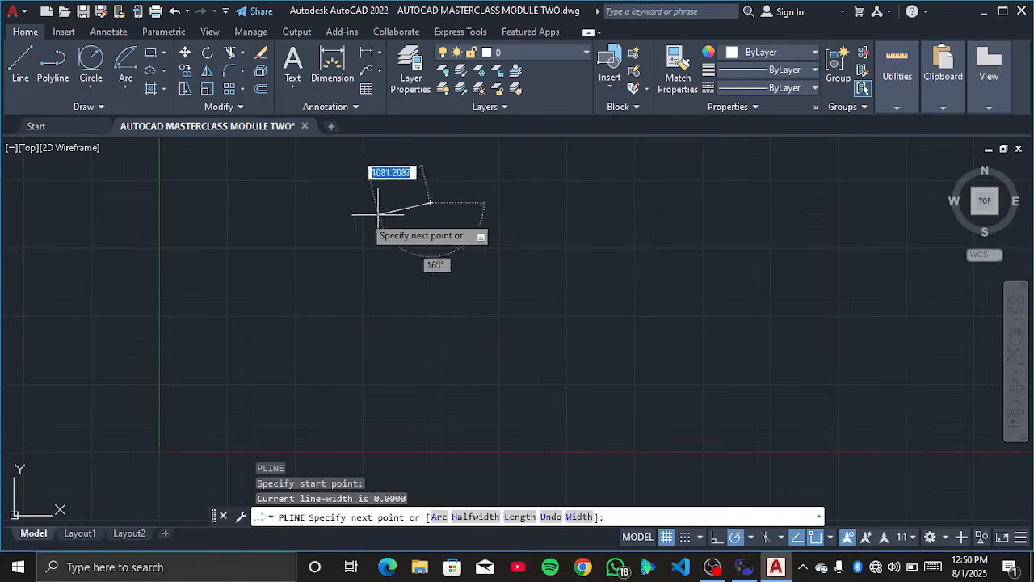
left_click(277, 303)
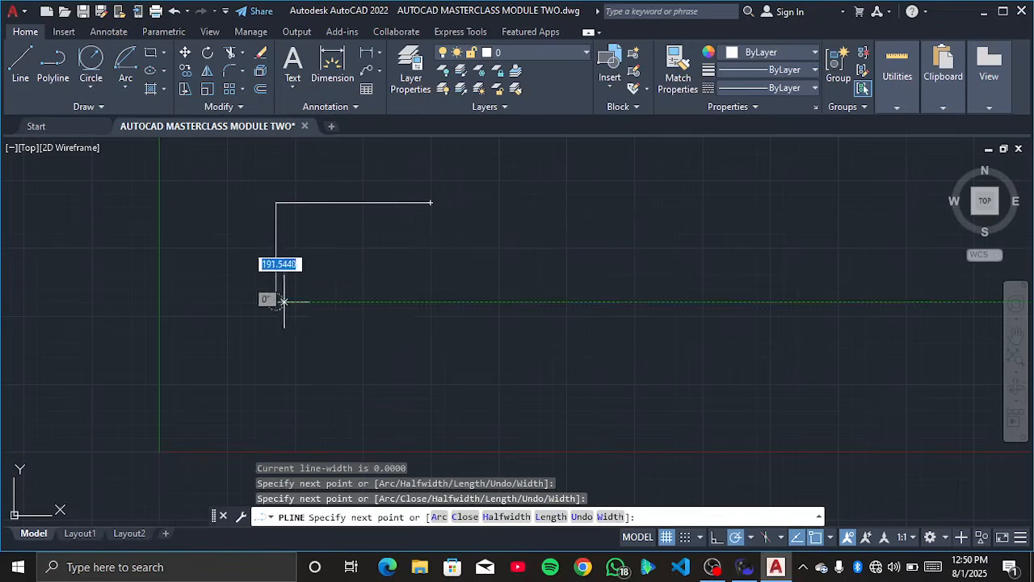
left_click(431, 375)
left_click(526, 359)
left_click(575, 452)
left_click(679, 374)
left_click(663, 279)
left_click(791, 358)
left_click(832, 259)
left_click(751, 198)
left_click(645, 198)
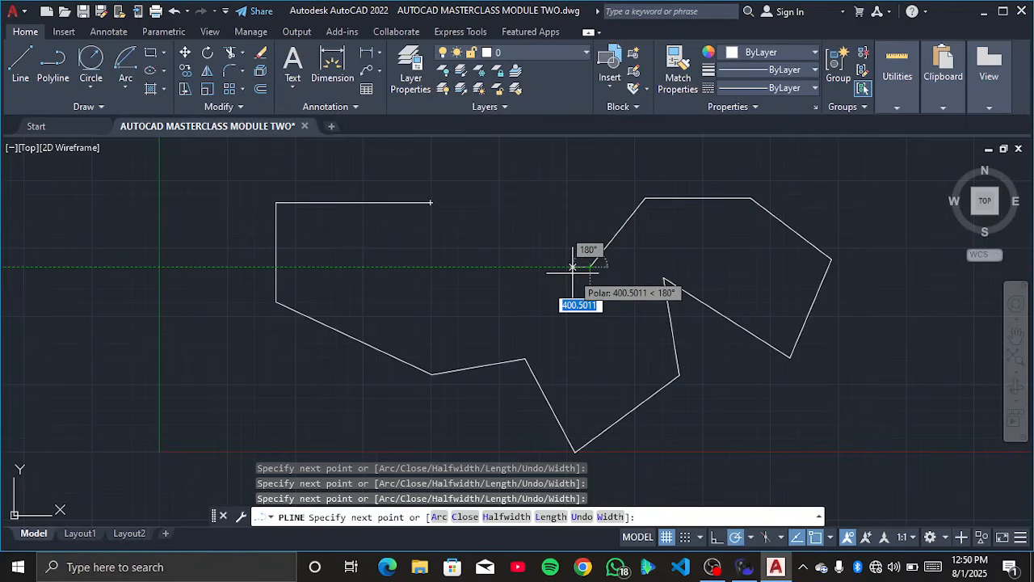
type("C")
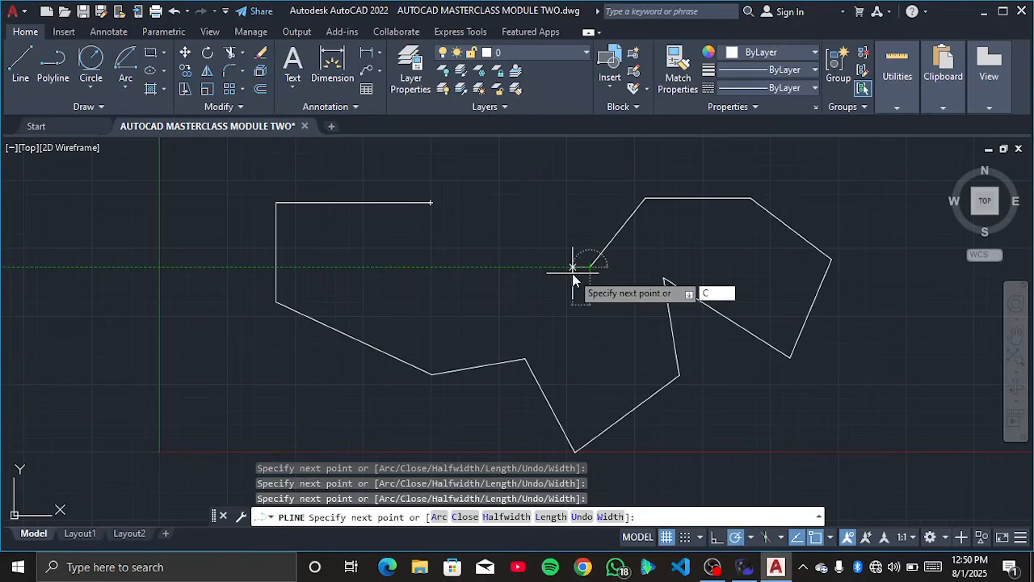
key("Return")
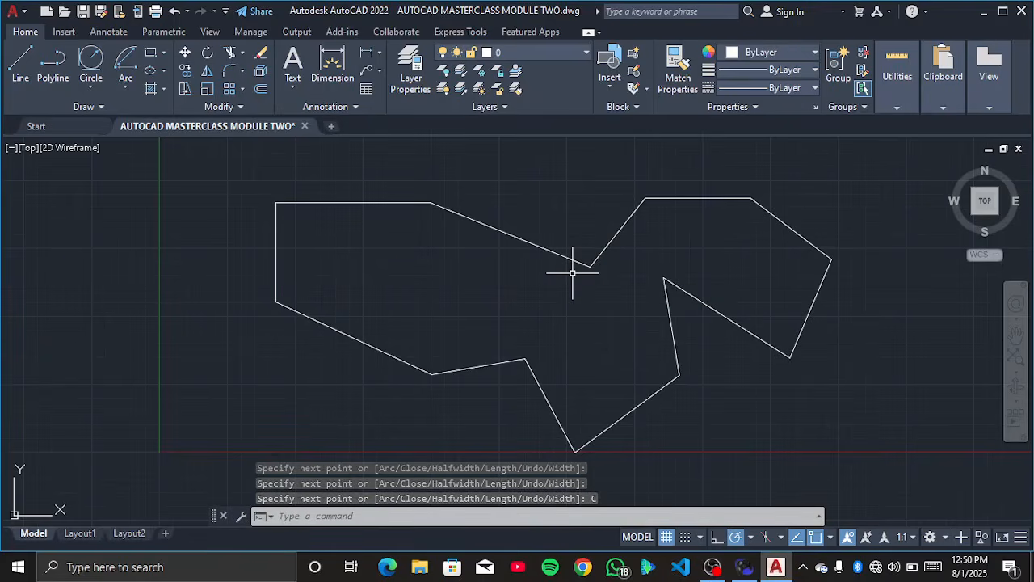
Step: Draw a second irregular polyline with six corners beside the first outline, finishing it with PLINE's Close option
scroll(571, 273, "down", 8)
middle_click_drag(572, 272, 307, 333)
scroll(307, 333, "up", 2)
key("Return")
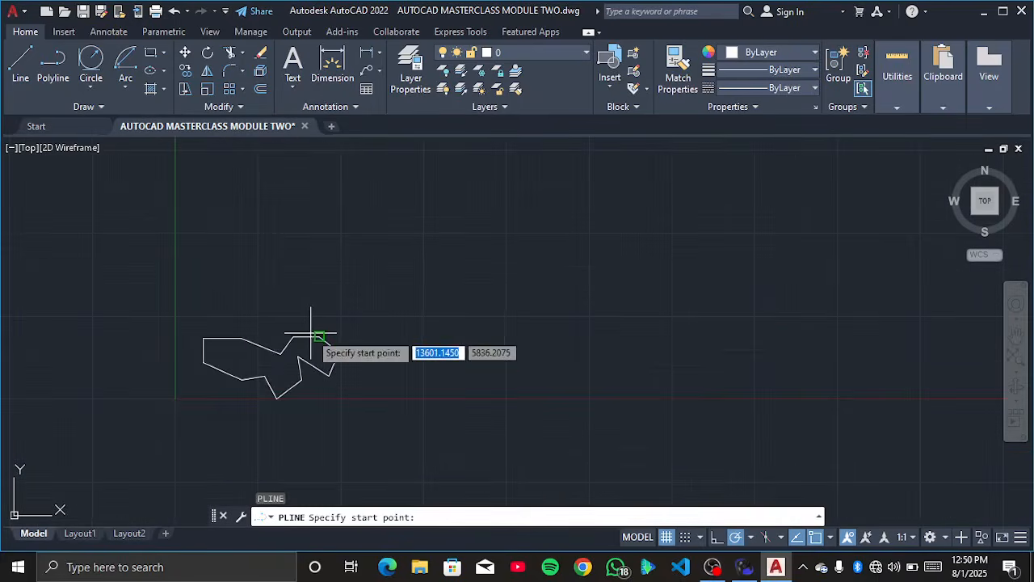
left_click(462, 248)
left_click(449, 328)
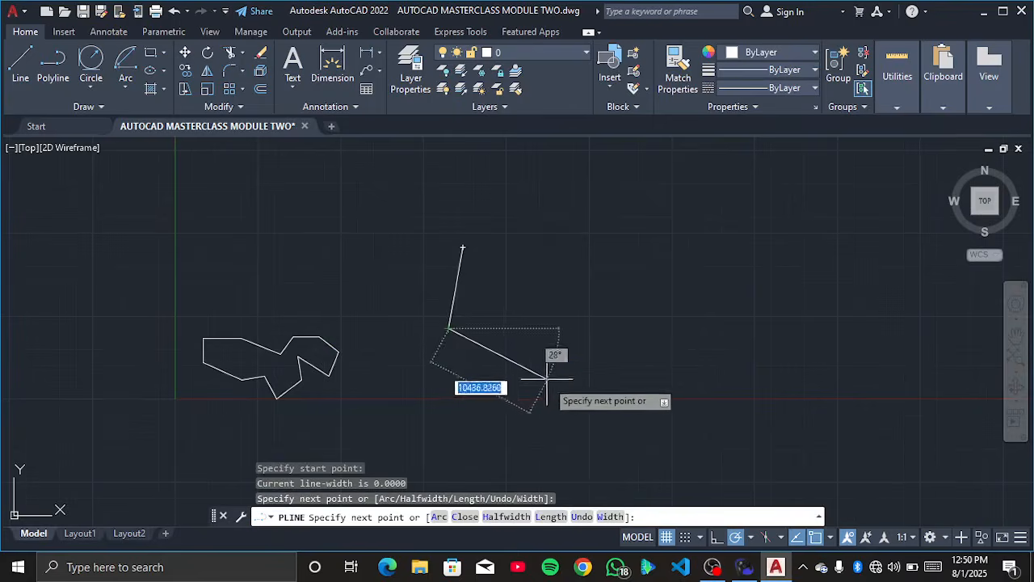
left_click(547, 380)
scroll(550, 392, "down", 2)
middle_click_drag(547, 388, 491, 270)
left_click(486, 305)
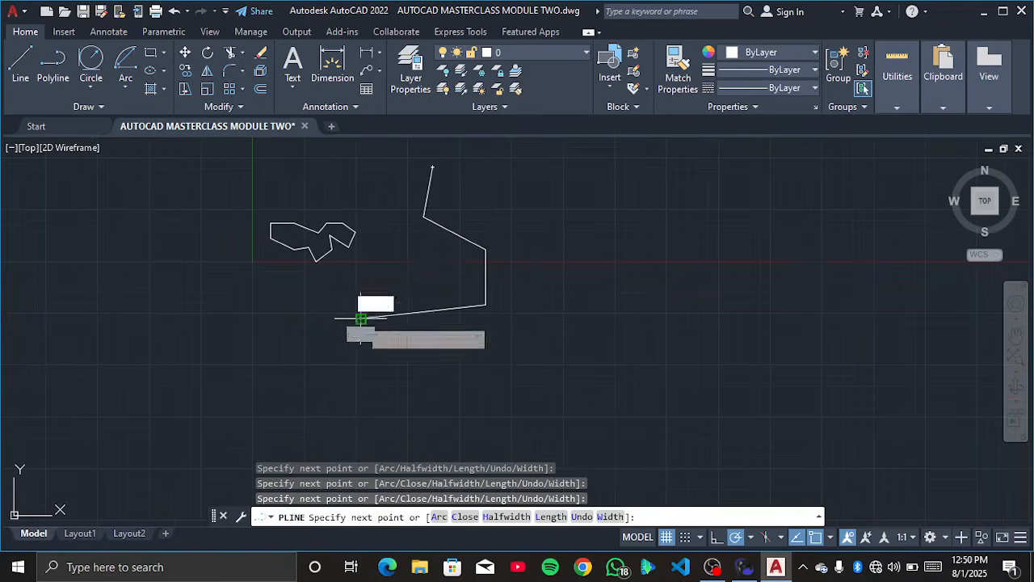
left_click(361, 318)
type("C")
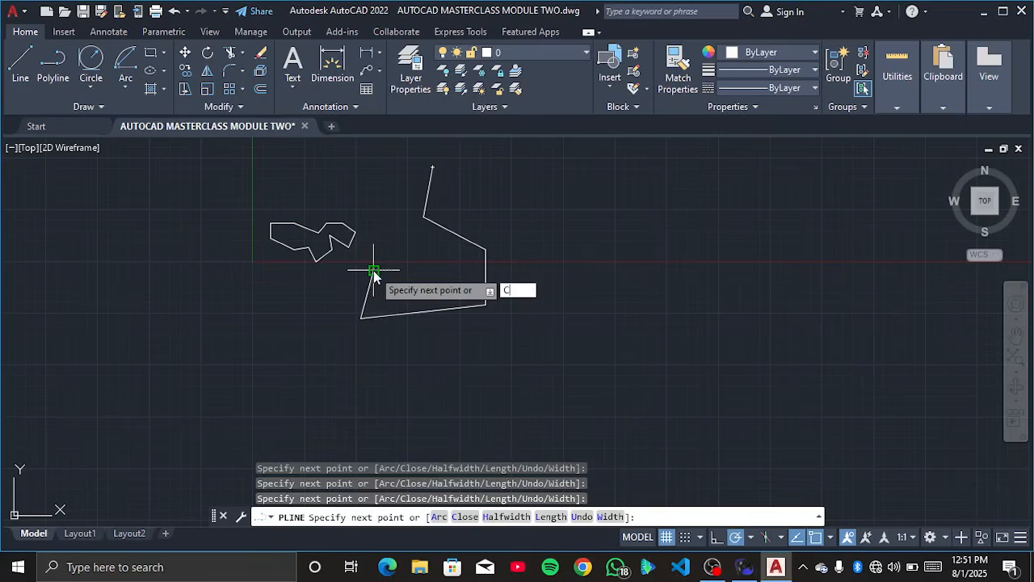
key("Return")
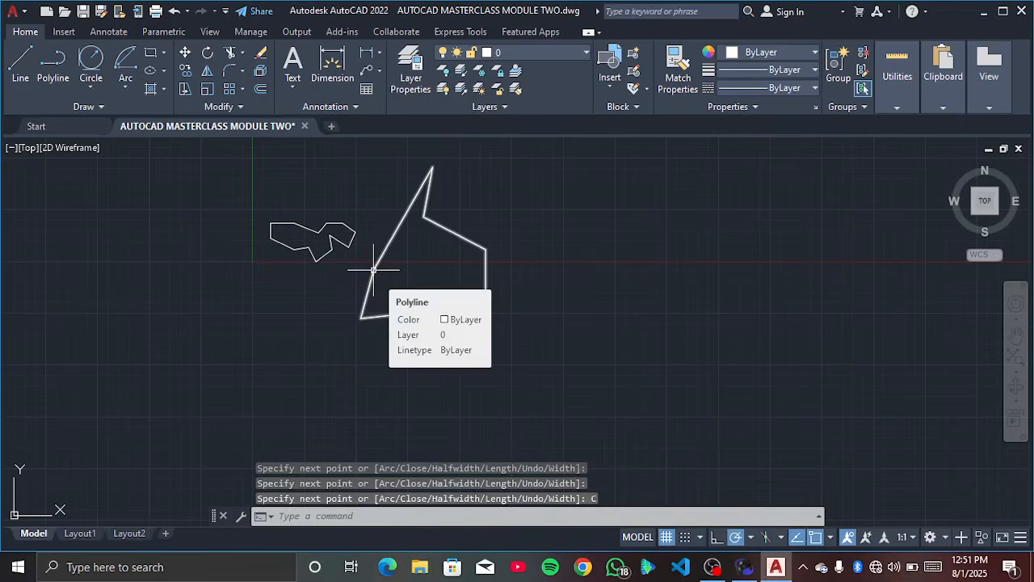
Step: Erase both closed polyline outlines together
scroll(598, 385, "down", 2)
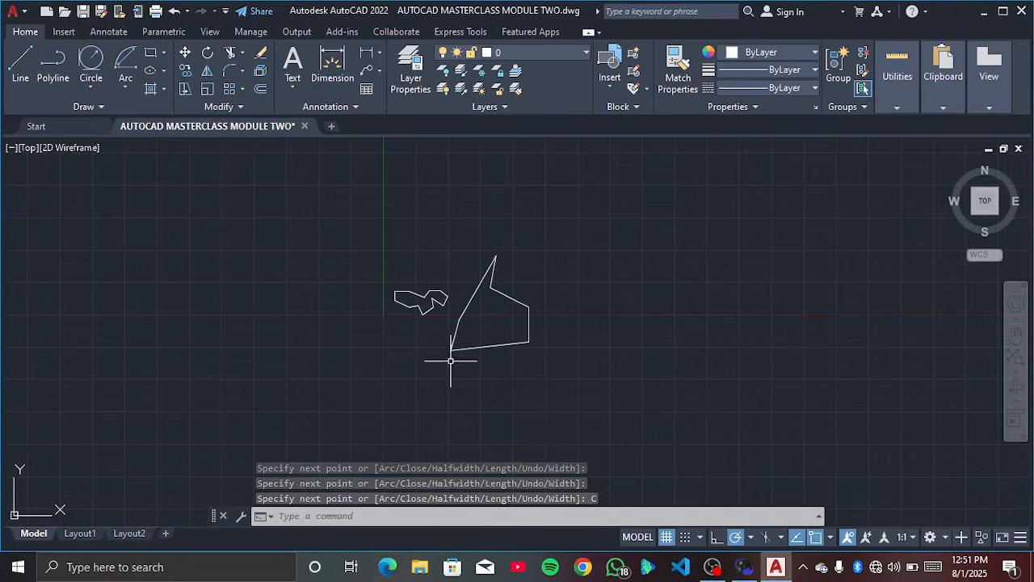
left_click(350, 228)
left_click(677, 431)
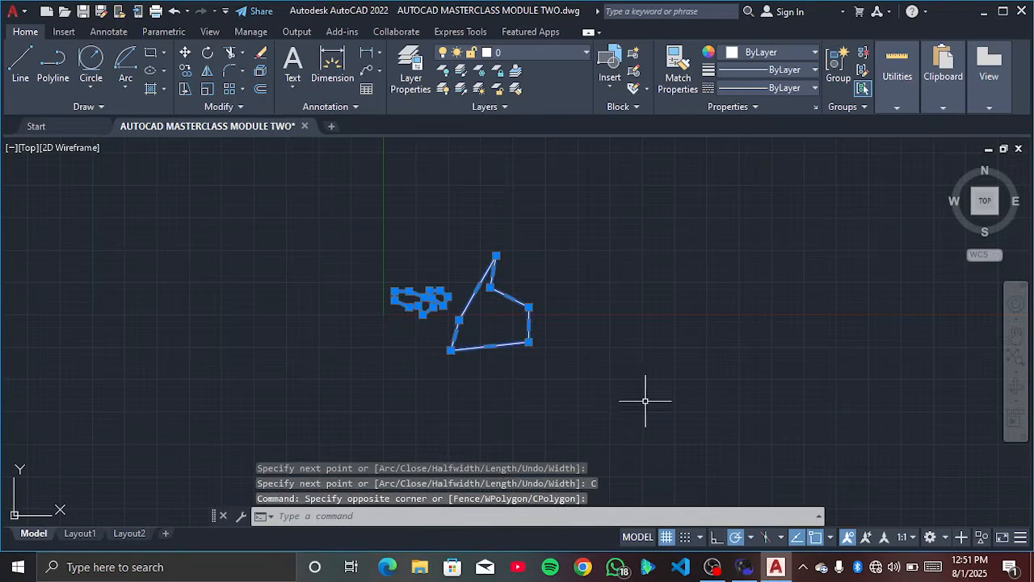
key("Delete")
Step: Start a polyline with a nearly horizontal segment followed by an upward arc about 6.6 mm across, using PLINE's Arc option
scroll(616, 330, "up", 6)
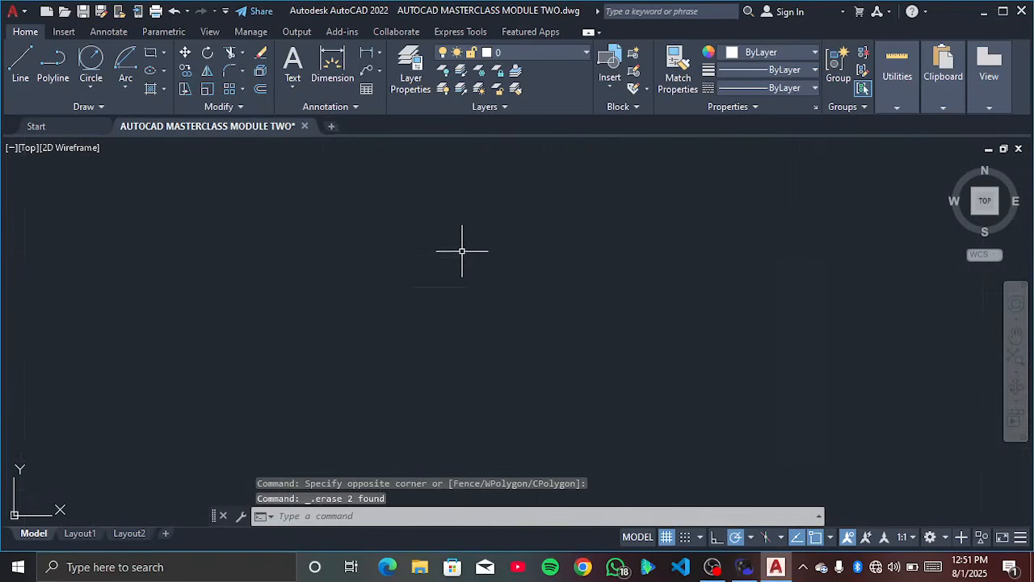
scroll(469, 276, "down", 6)
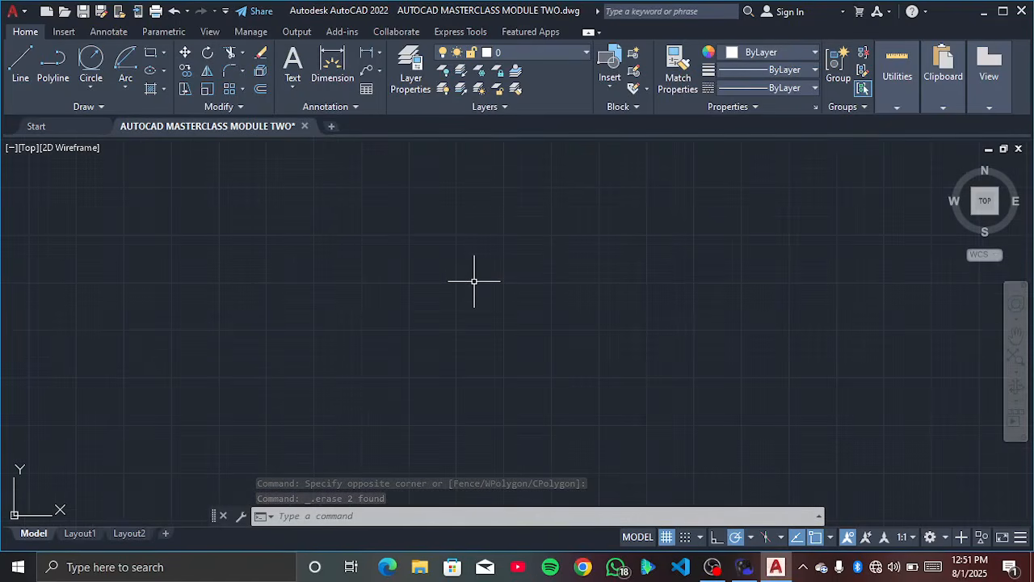
type("pl")
key("Return")
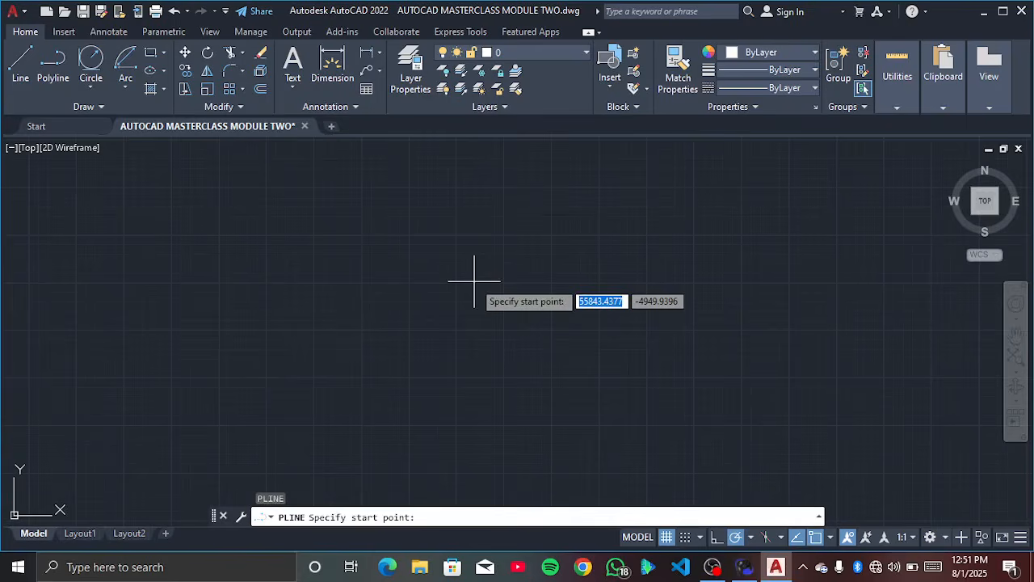
left_click(329, 371)
left_click(516, 385)
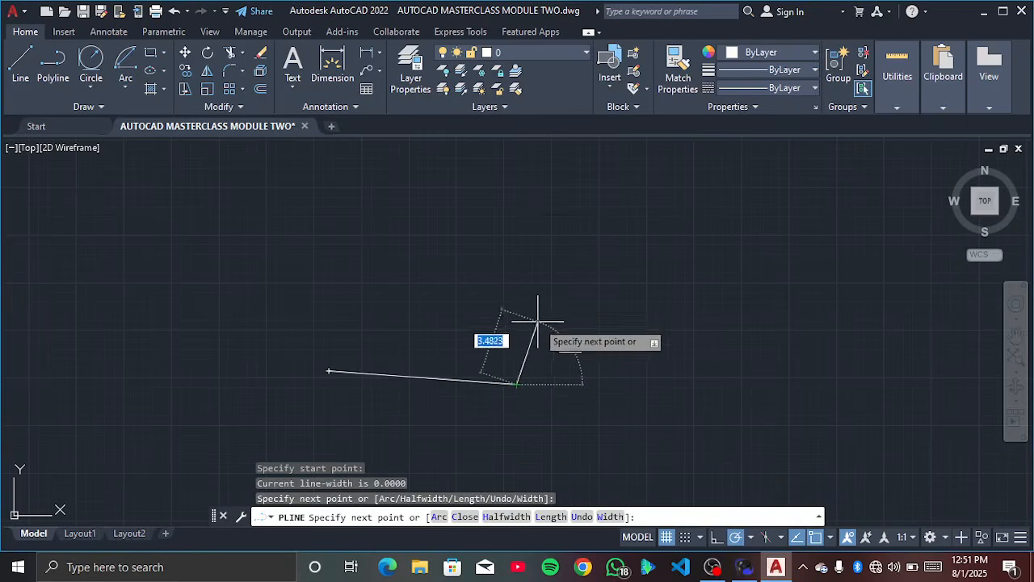
type("A")
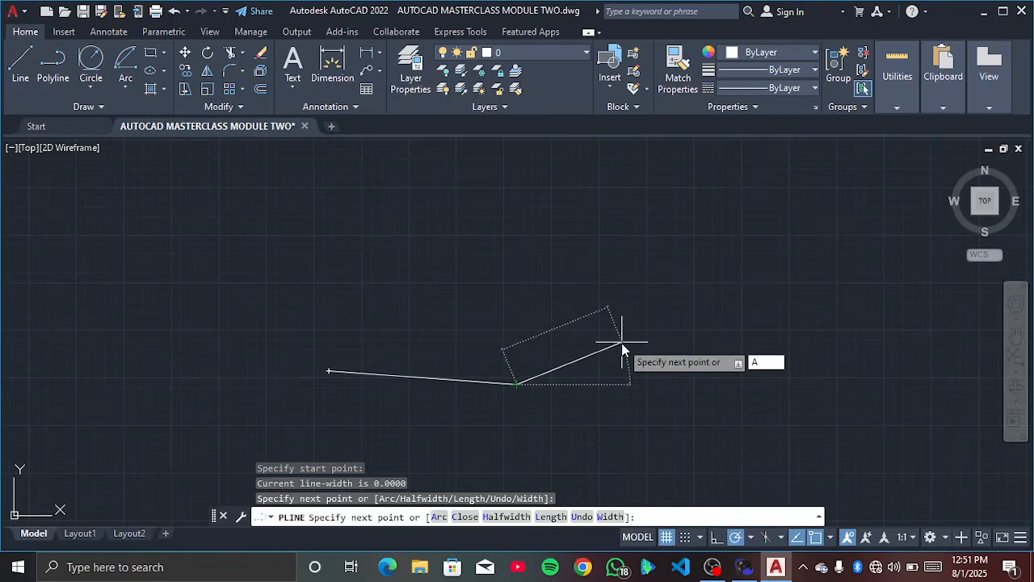
key("Return")
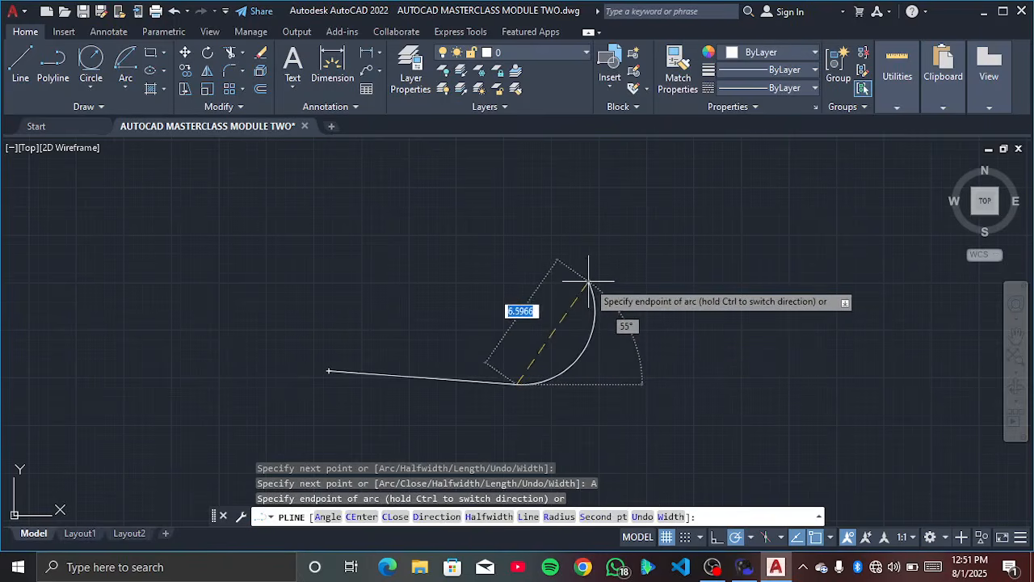
left_click(588, 281)
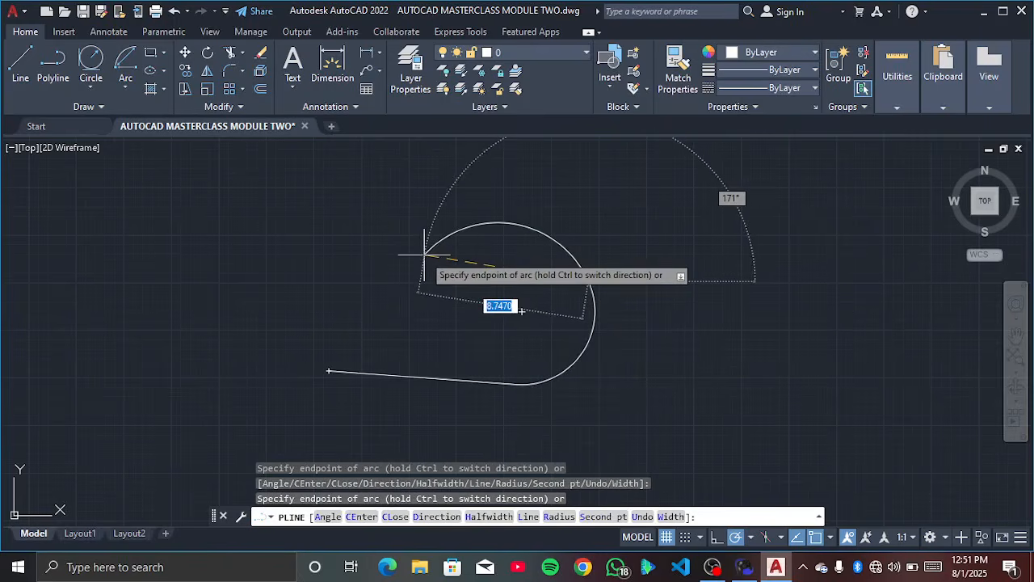
Step: Continue the polyline with a straight segment running back above the first one and an arc to its start point, and end the command
type("L")
key("Return")
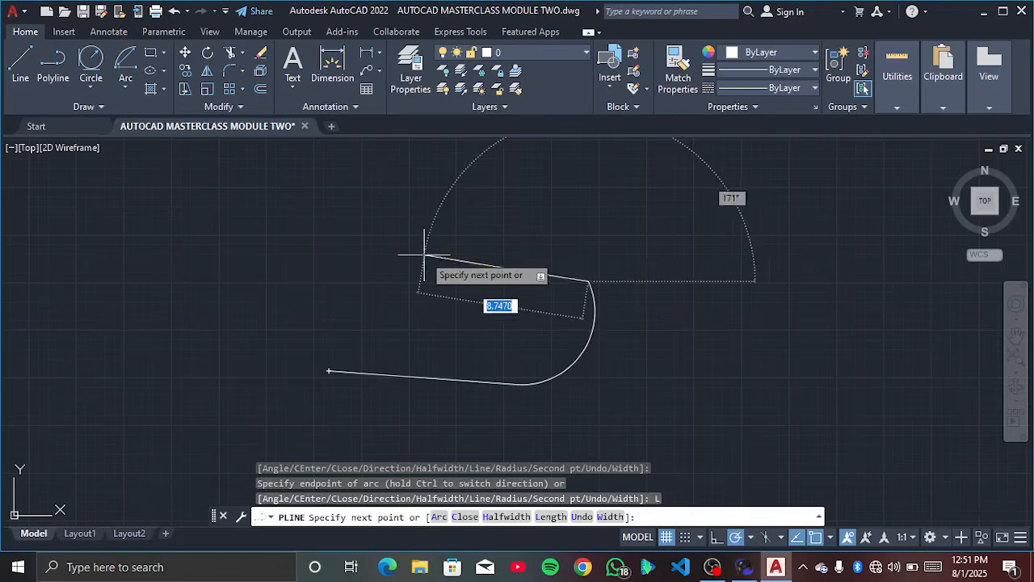
left_click(304, 263)
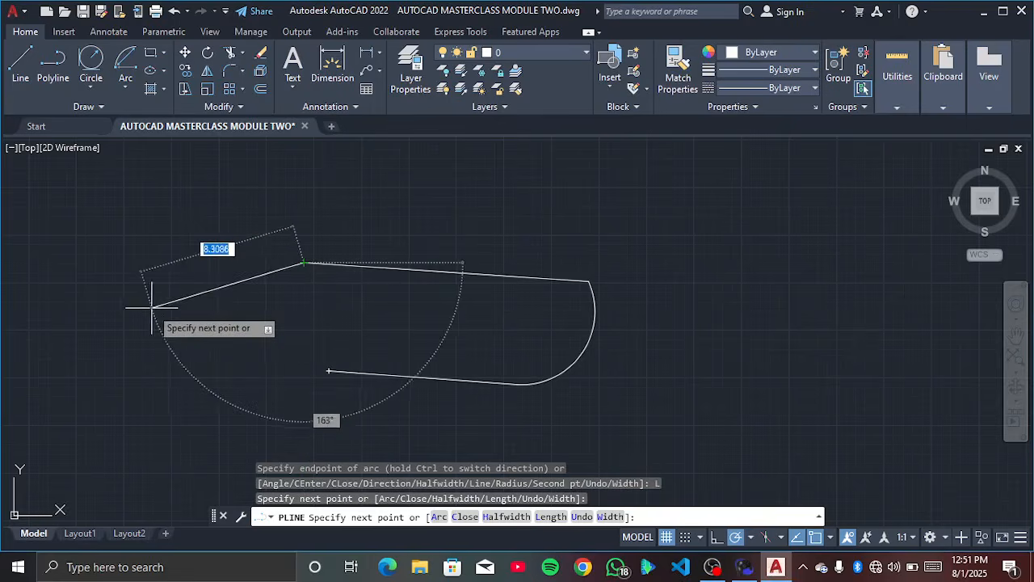
type("A")
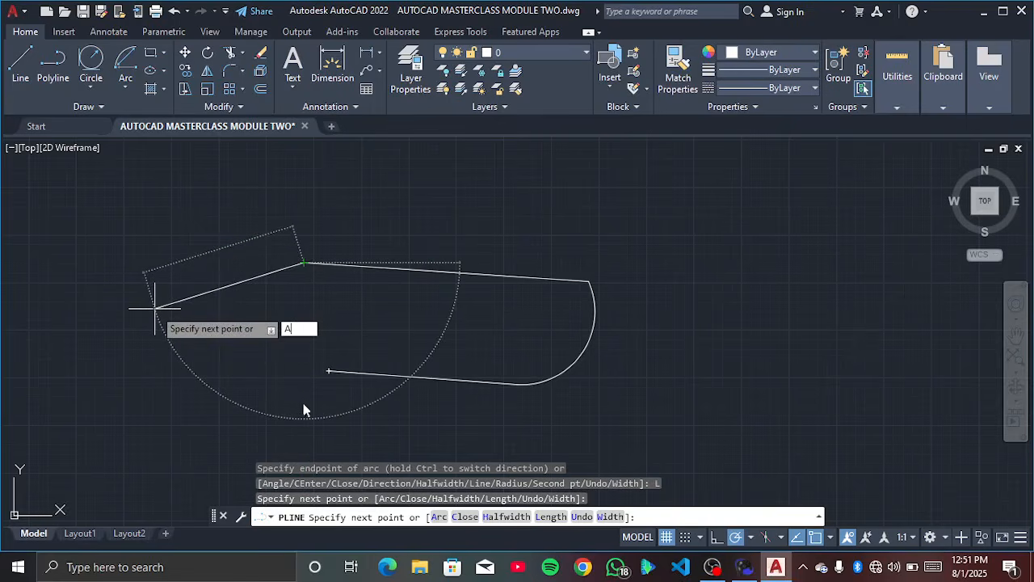
key("Return")
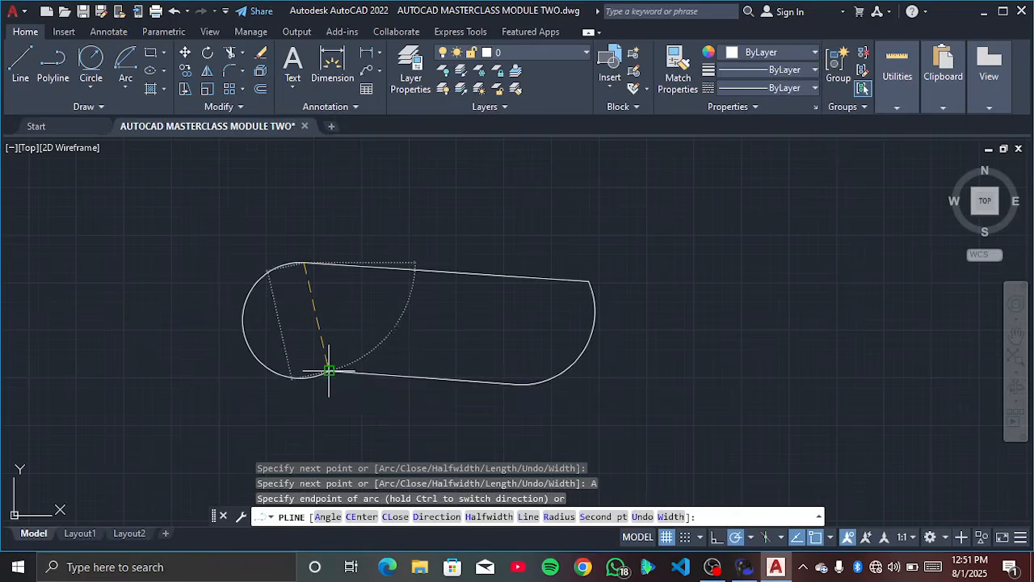
key("Escape")
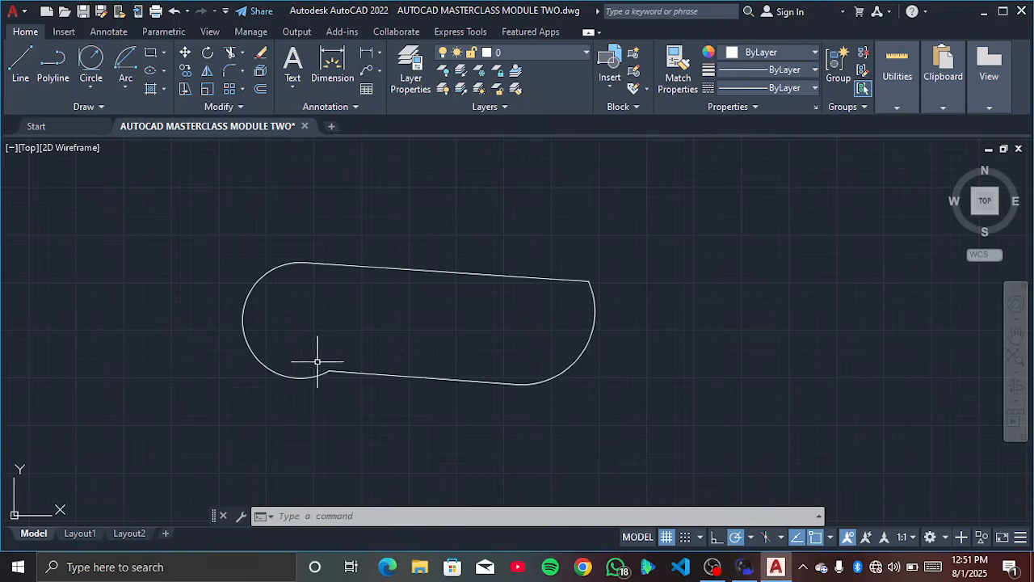
Step: Erase the slot-like polyline made of straight segments and arcs
scroll(354, 340, "up", 4)
scroll(330, 342, "down", 8)
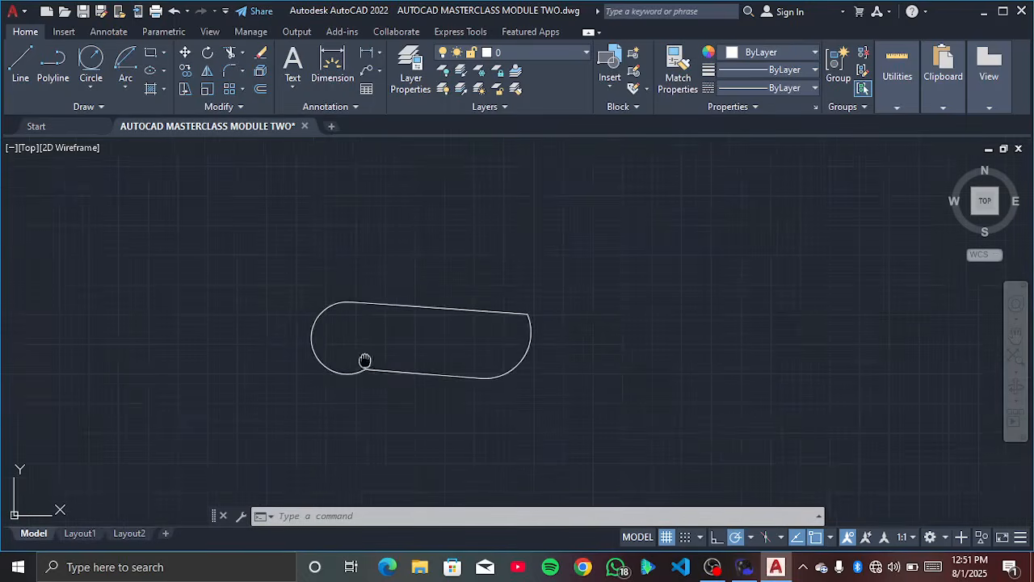
left_click(226, 225)
left_click(627, 405)
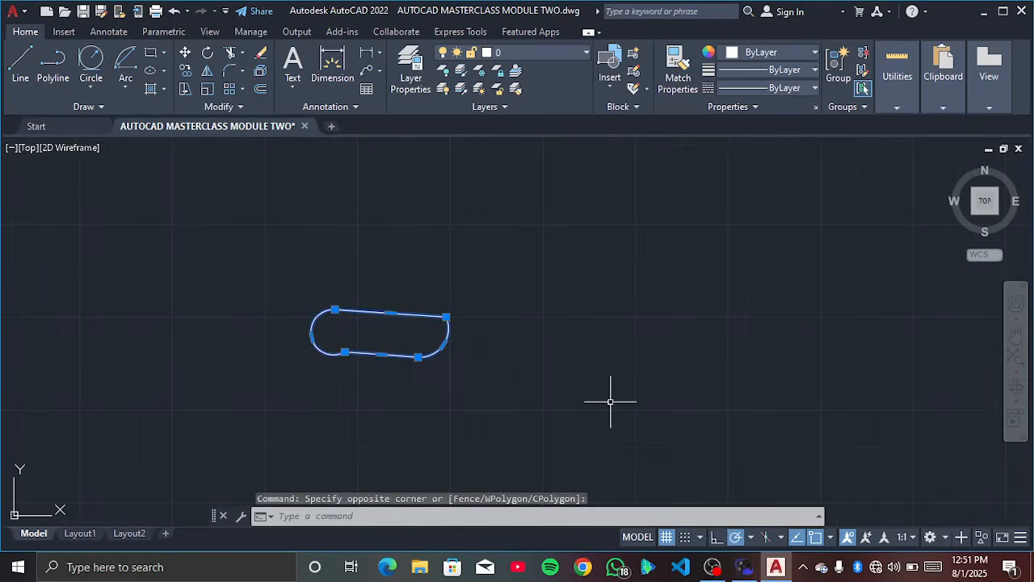
key("Delete")
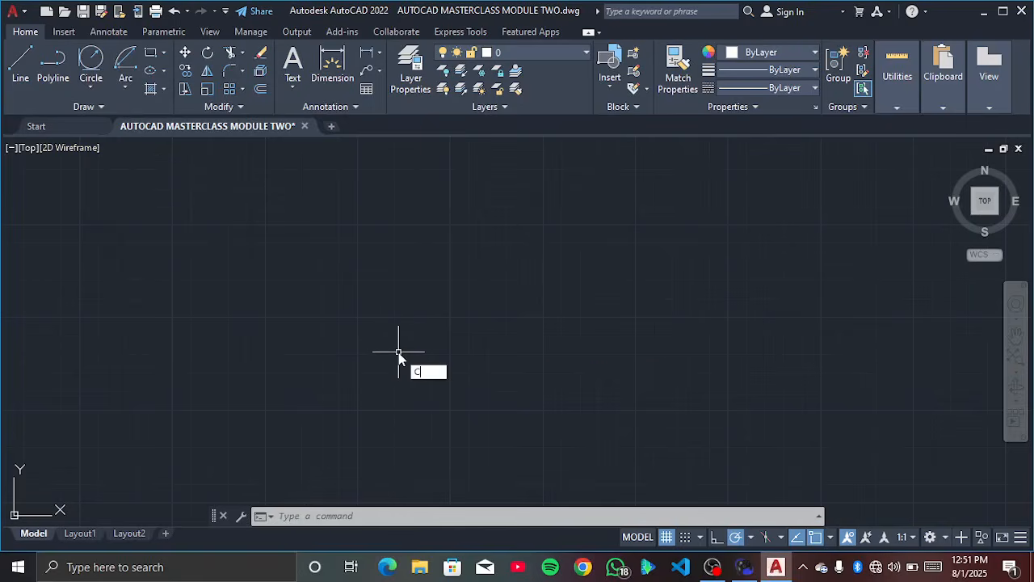
Step: Draw a circle with a radius of 40 mm in the empty drawing area
key("Return")
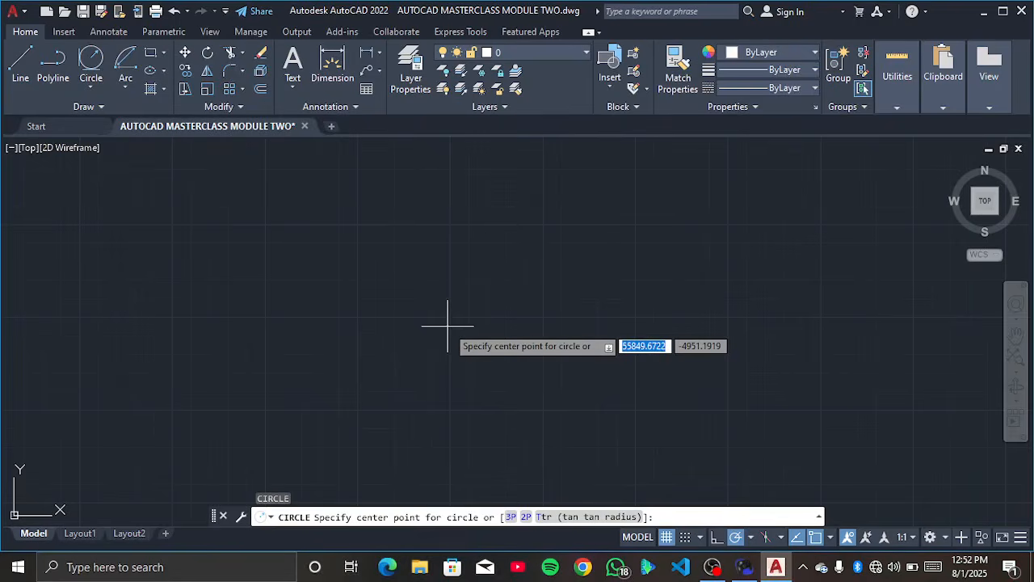
left_click(459, 303)
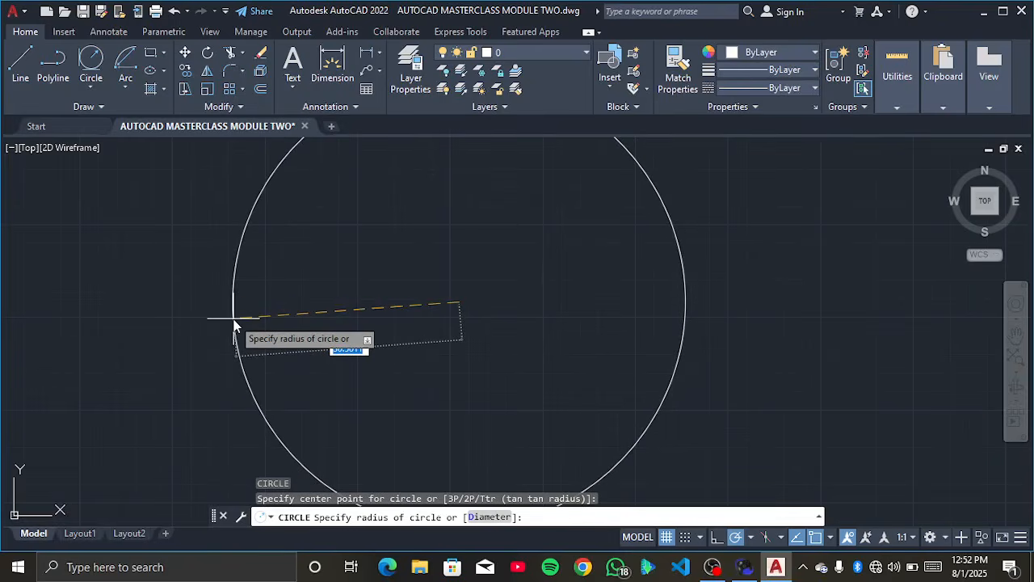
key("Return")
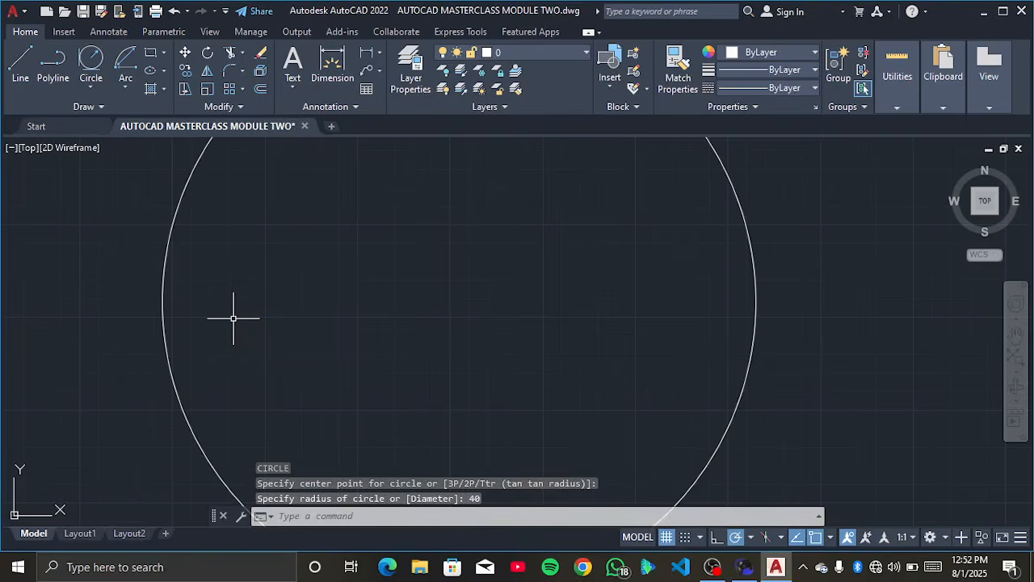
Step: Draw a circle with a radius of 3 mm to the right of the 40 mm radius circle
scroll(250, 312, "down", 4)
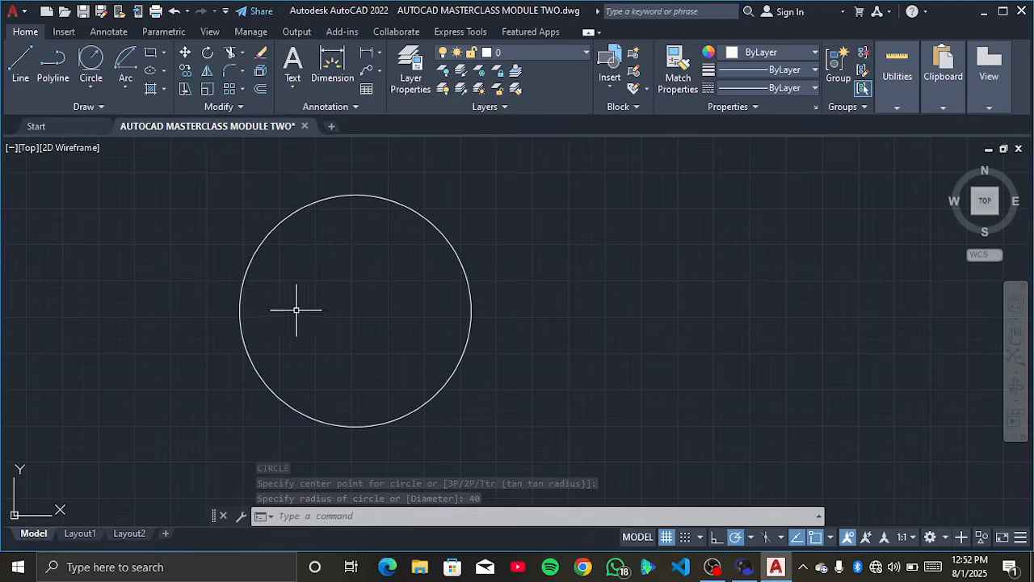
key("Return")
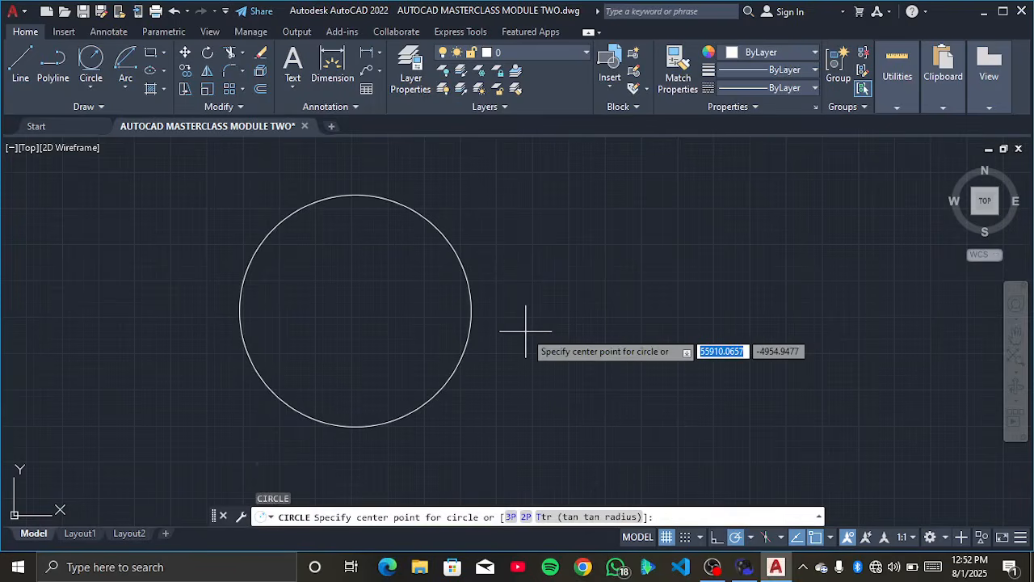
left_click(622, 311)
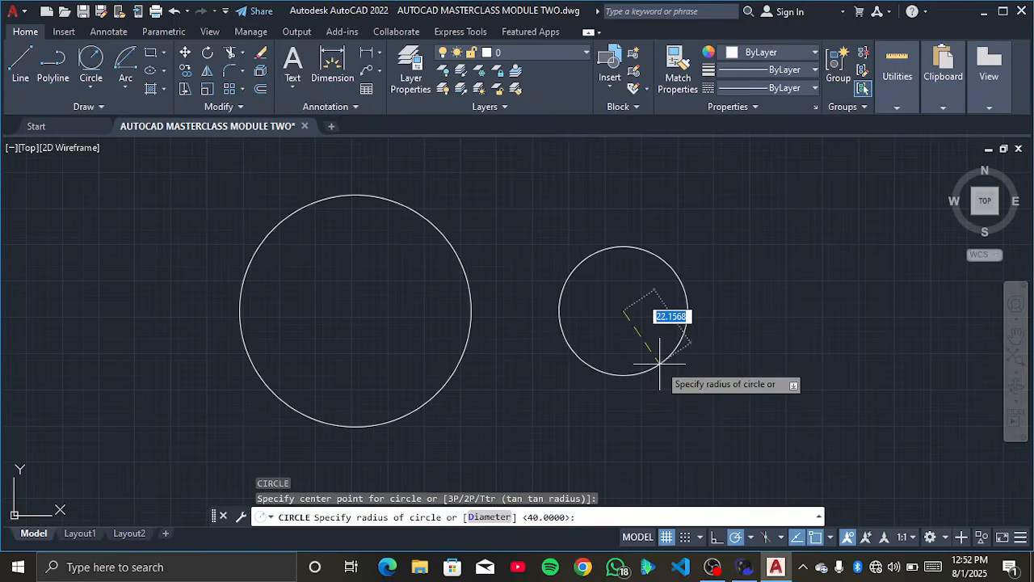
key("Return")
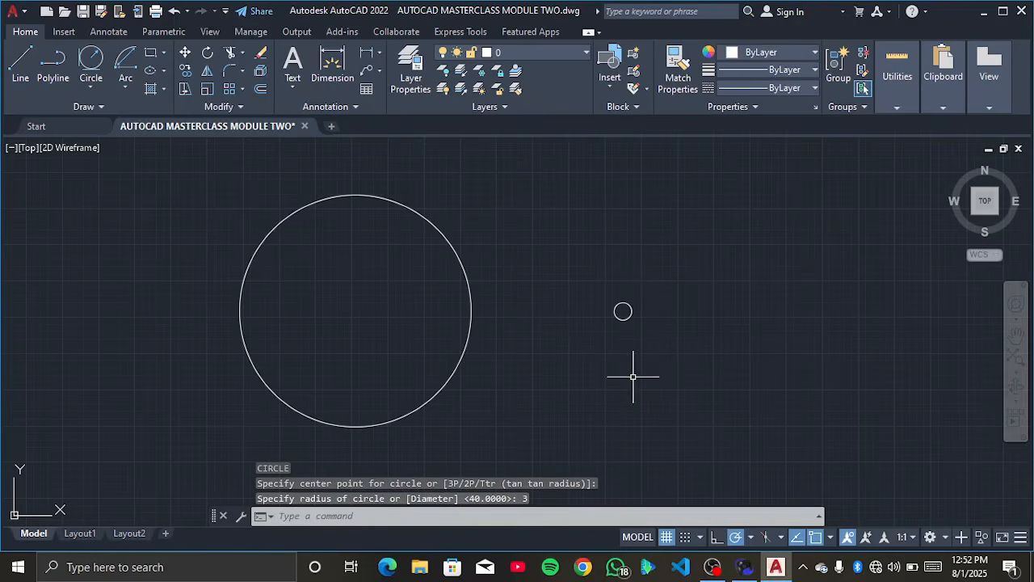
key("Return")
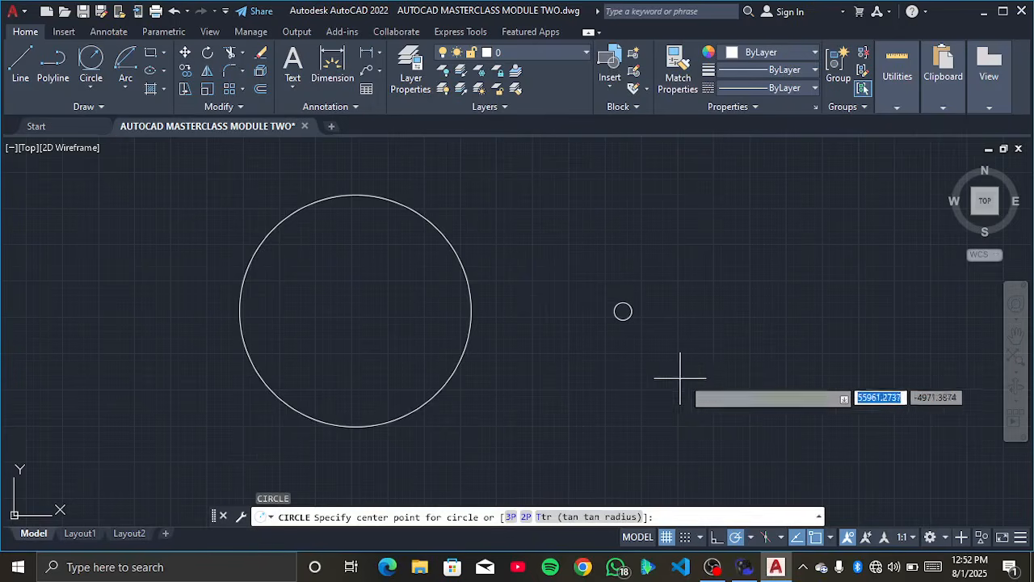
left_click(692, 241)
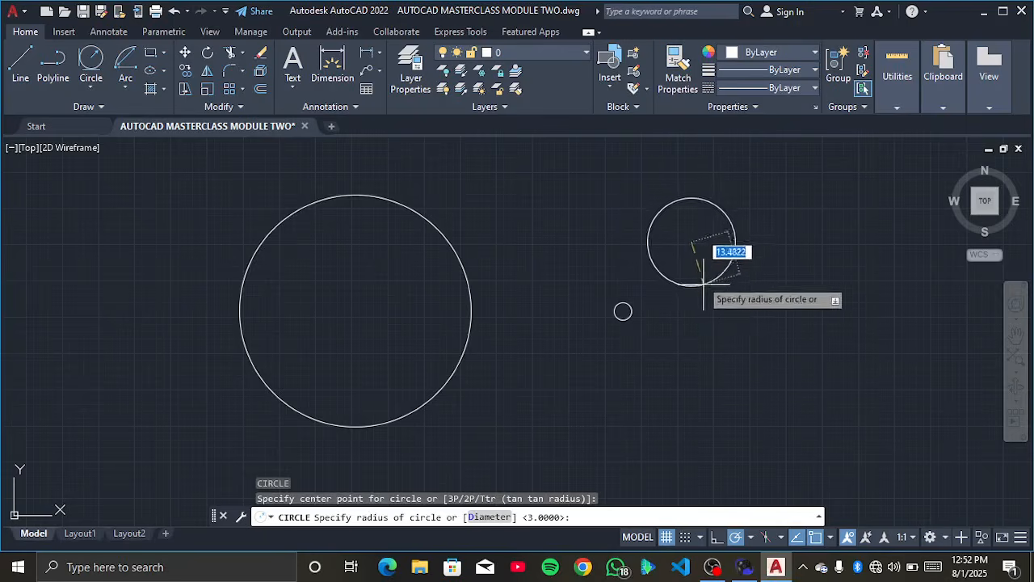
key("Escape")
scroll(521, 313, "down", 4)
middle_click_drag(522, 314, 342, 302)
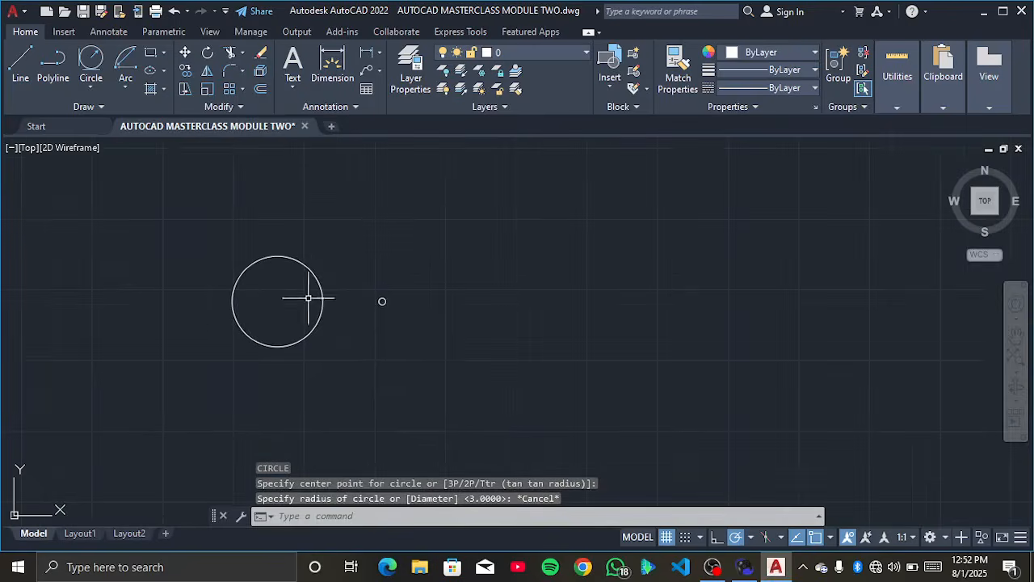
left_click(90, 88)
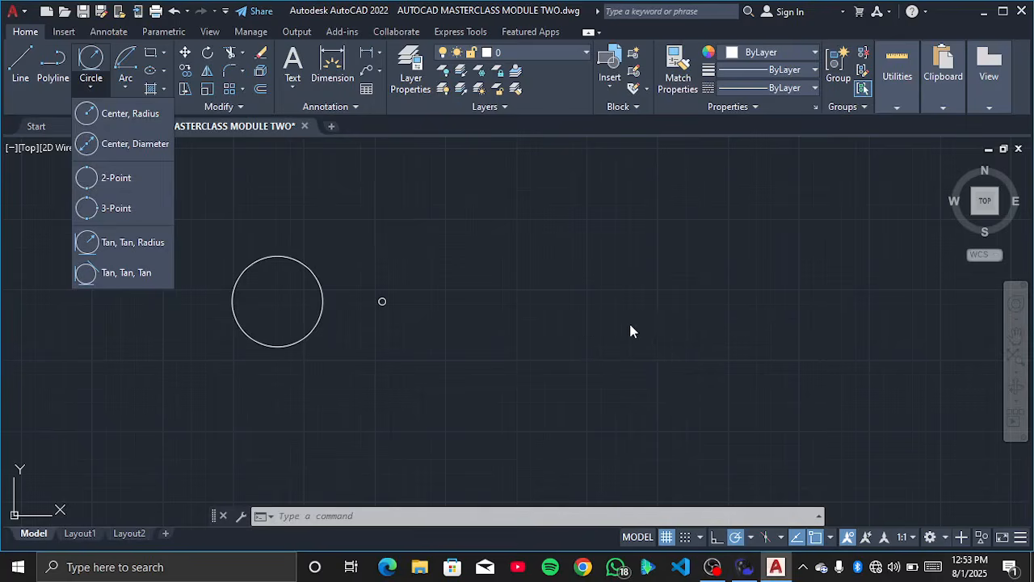
left_click(651, 342)
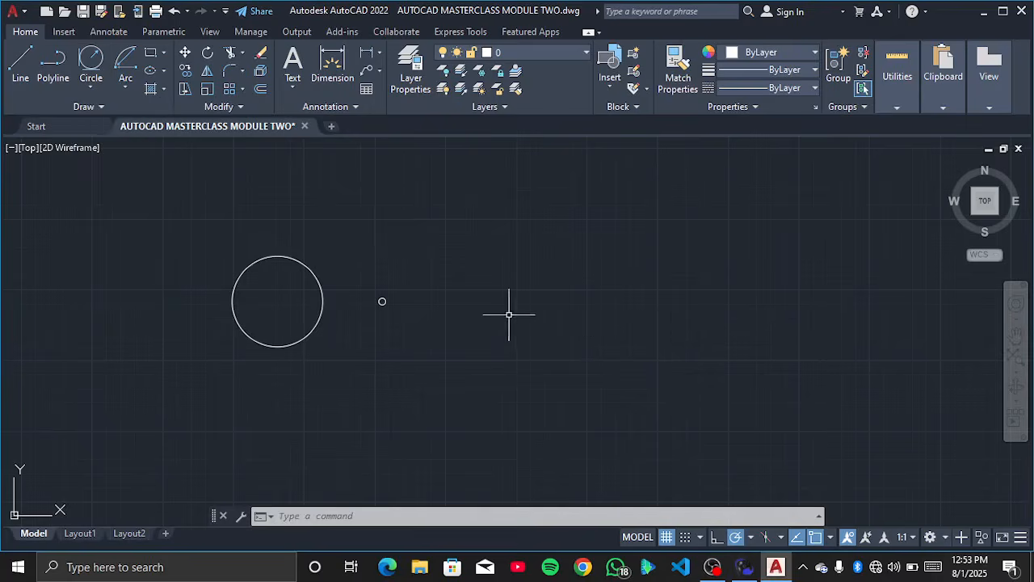
Step: Draw two connected lines forming an L to the right of the small circle, one vertical and one horizontal from its lower end
type("L")
key("Return")
left_click(470, 220)
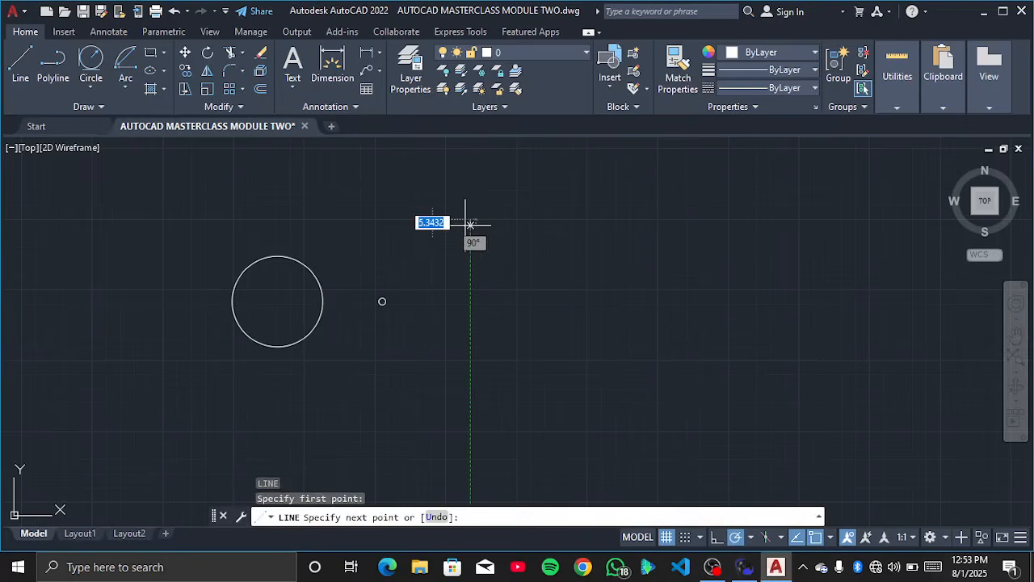
left_click(685, 392)
key("Escape")
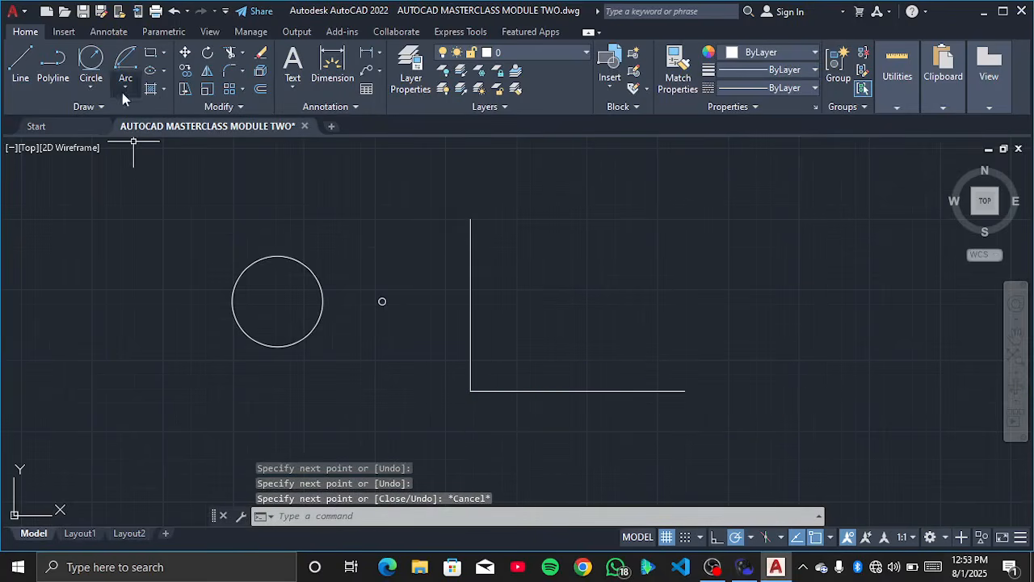
Step: Draw a 2-Point circle using the two endpoints of the L's horizontal line as its diameter ends
left_click(91, 83)
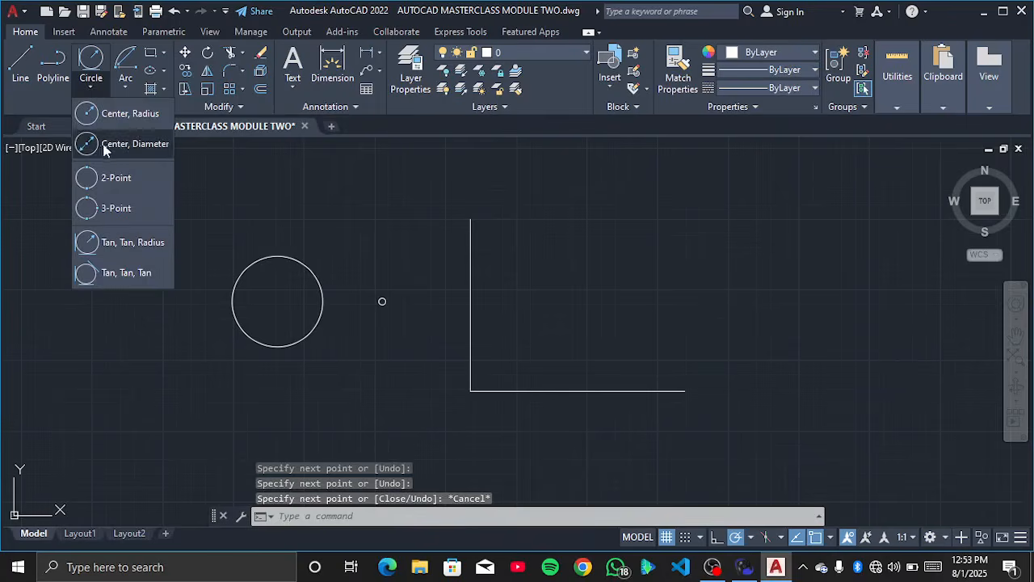
left_click(113, 174)
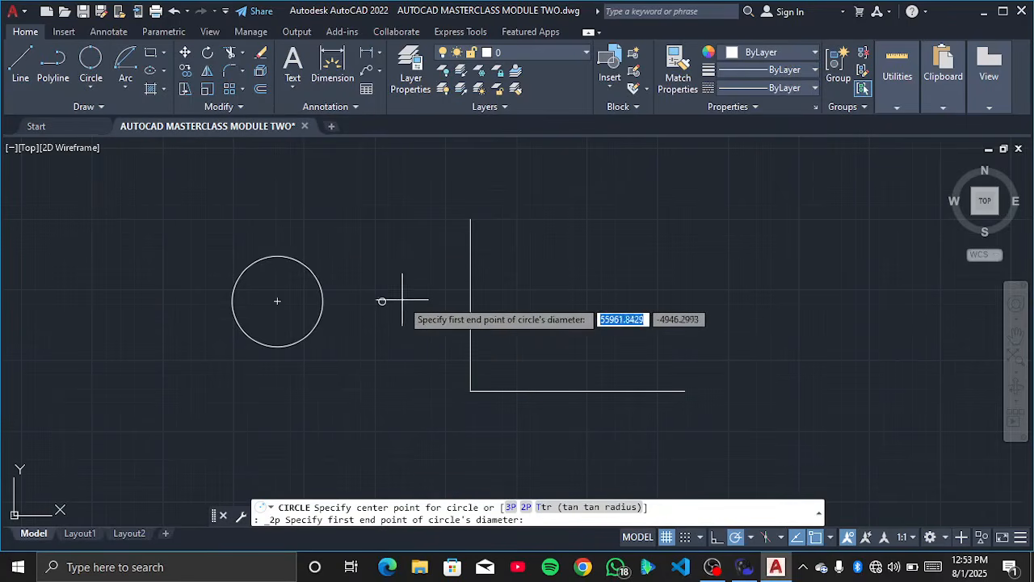
left_click(471, 391)
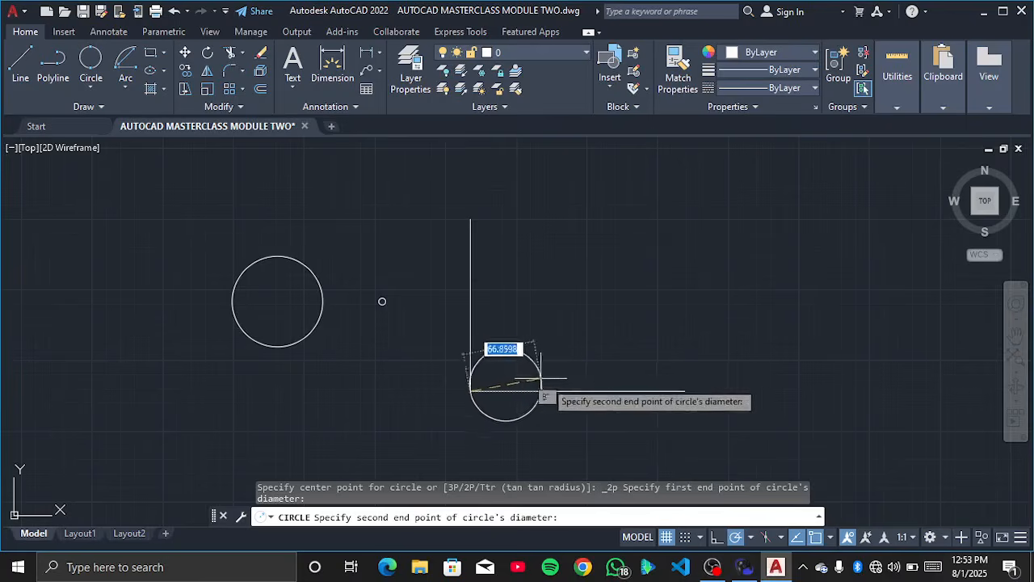
left_click(684, 391)
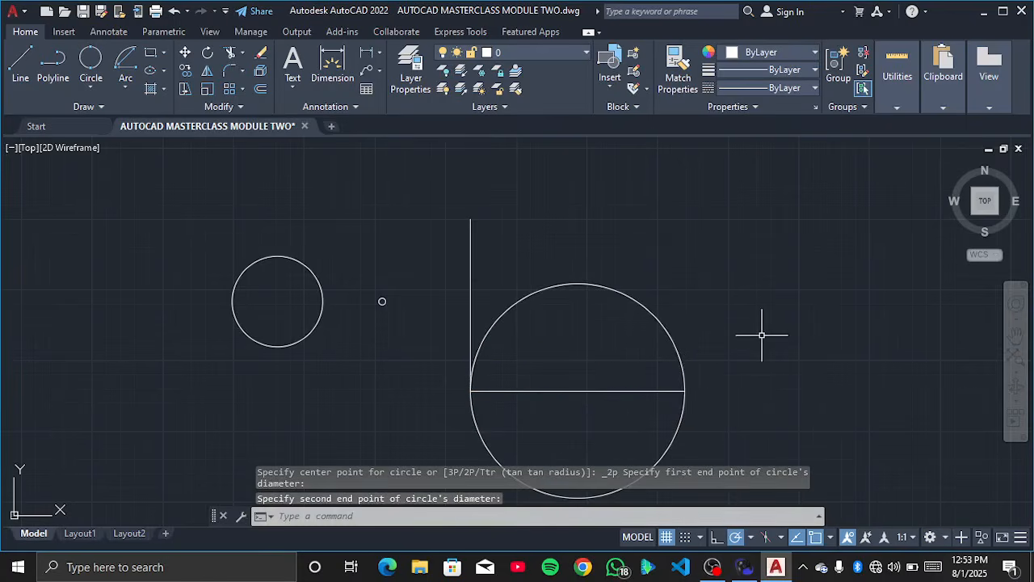
left_click(83, 81)
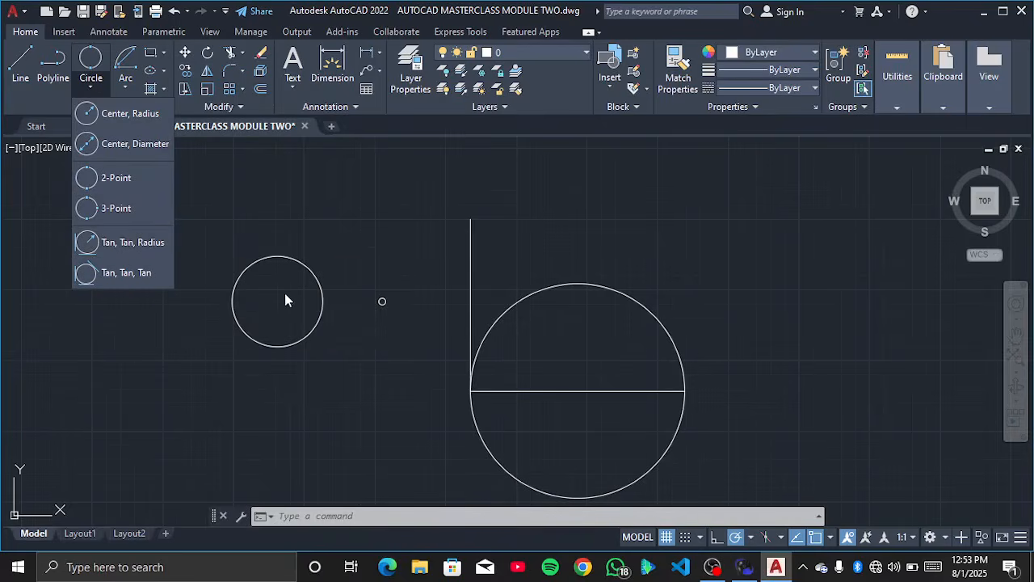
scroll(532, 326, "down", 4)
scroll(565, 275, "down", 4)
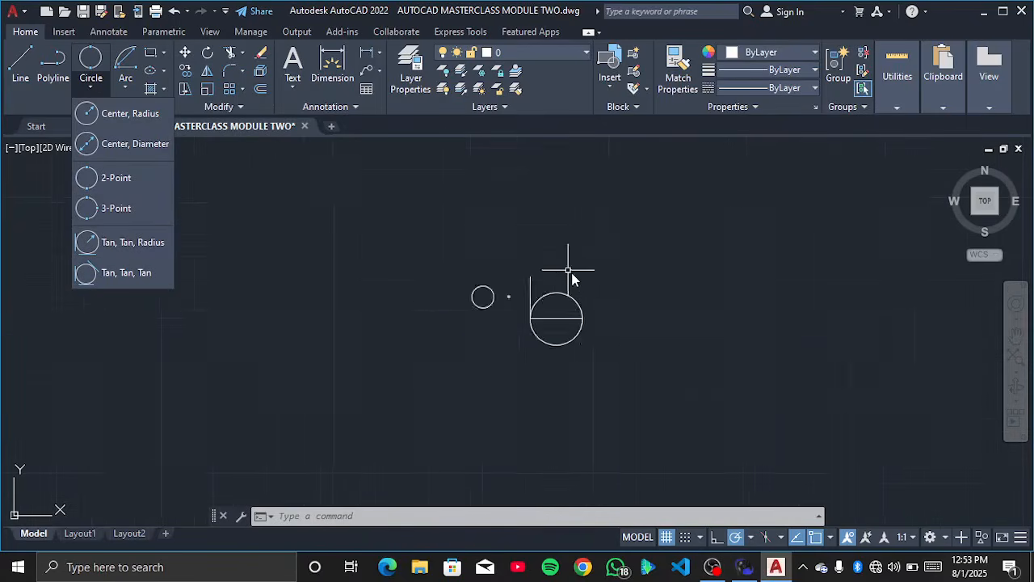
scroll(600, 330, "up", 4)
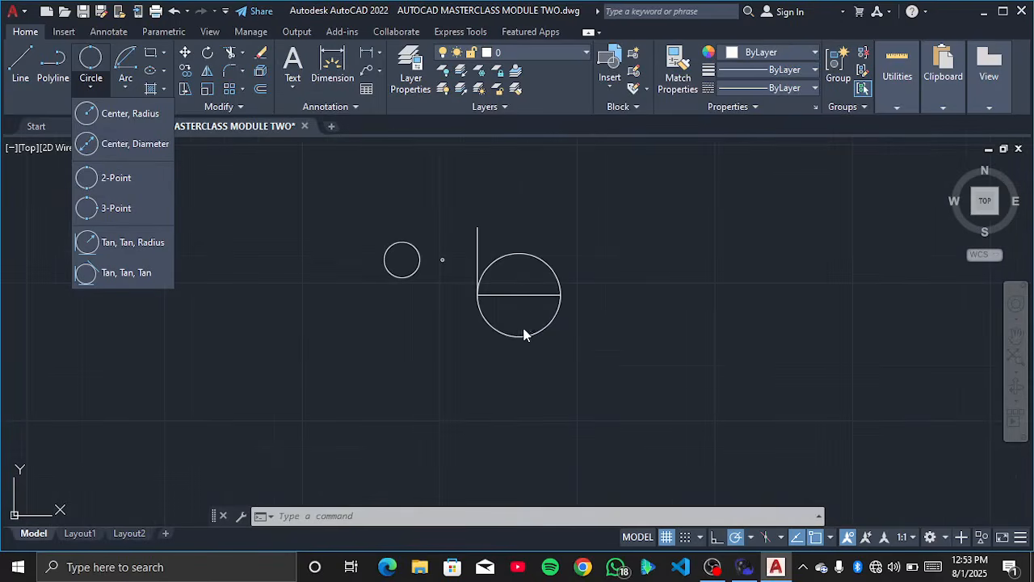
scroll(584, 290, "down", 2)
scroll(581, 295, "down", 4)
scroll(609, 296, "up", 4)
left_click(599, 304)
Step: Draw two connected slanted lines in the free area right of the 2-Point circle, one steep downward and one rising gently to the right
scroll(610, 297, "down", 2)
middle_click_drag(609, 297, 293, 312)
scroll(601, 302, "up", 1)
scroll(312, 299, "up", 4)
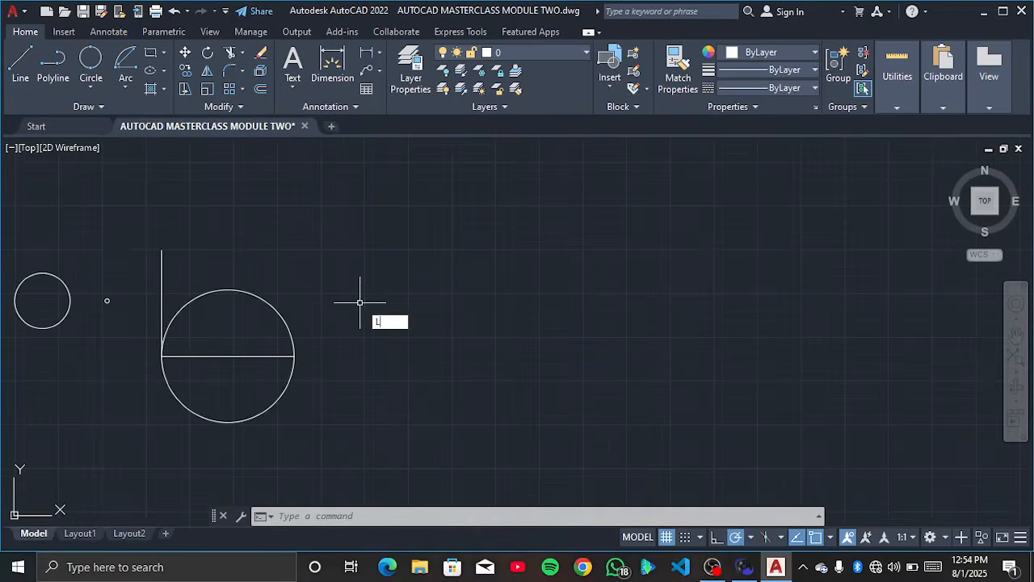
key("Return")
left_click(380, 206)
left_click(422, 408)
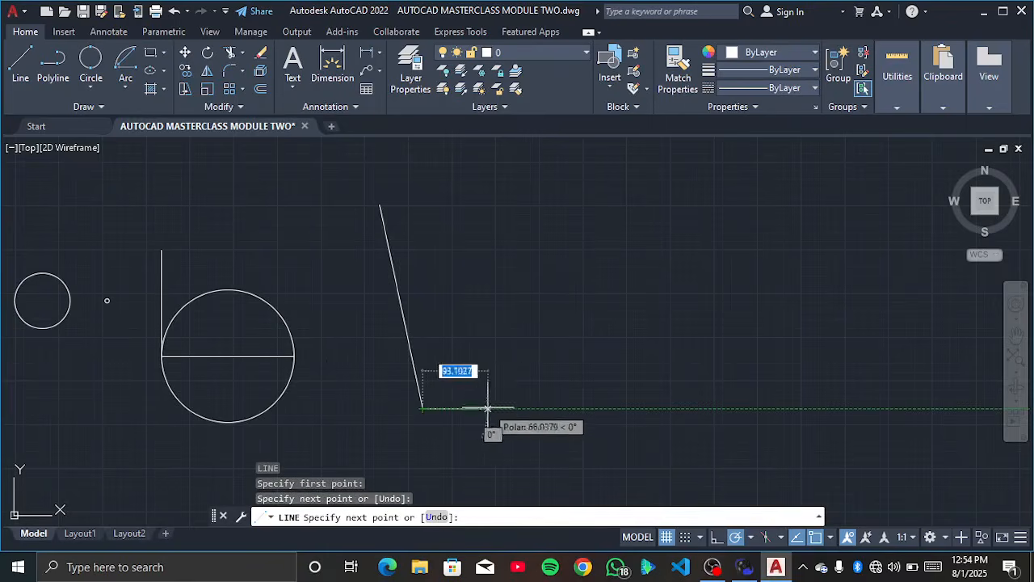
left_click(602, 353)
key("Escape")
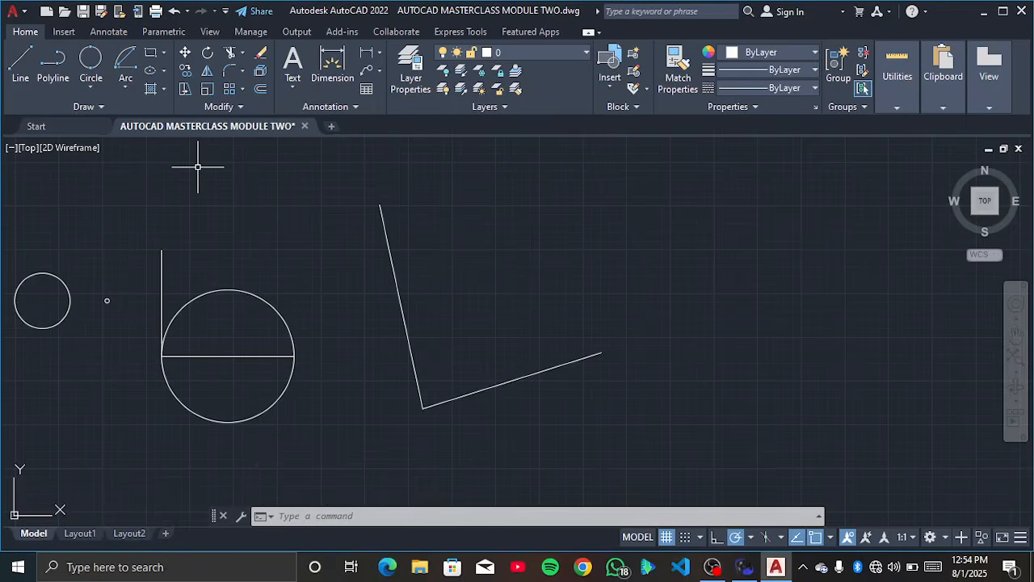
left_click(91, 88)
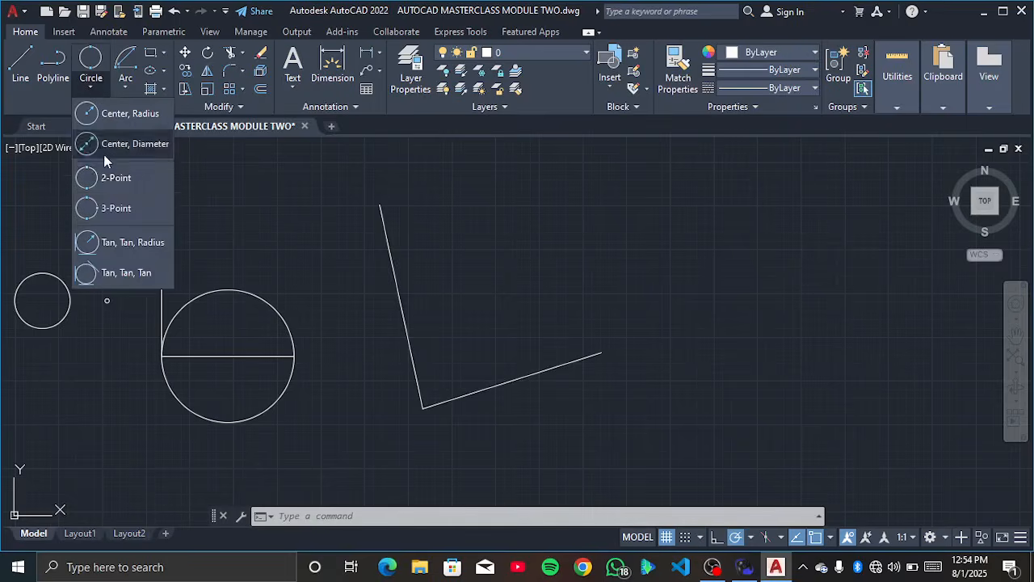
left_click(129, 242)
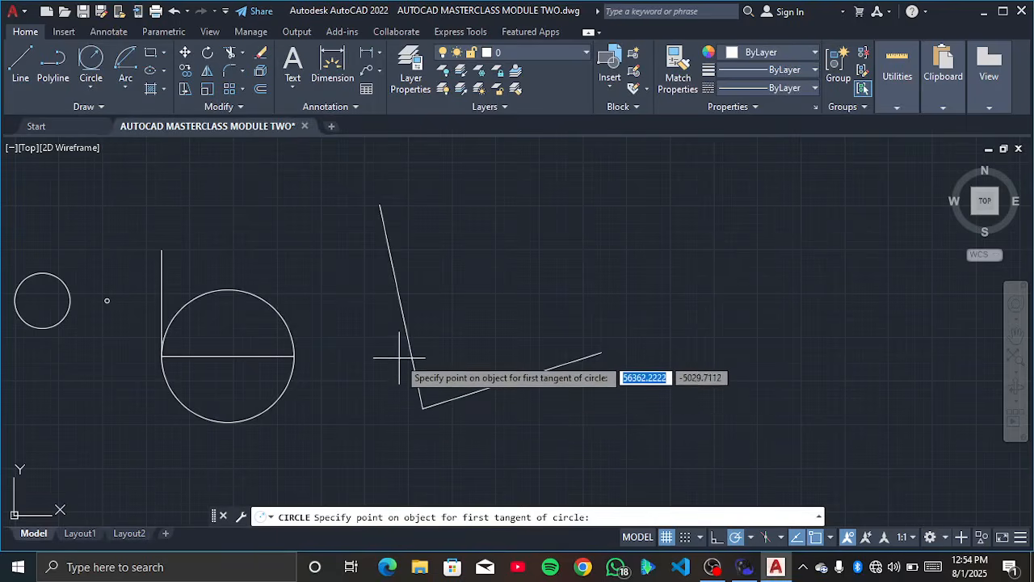
left_click(489, 388)
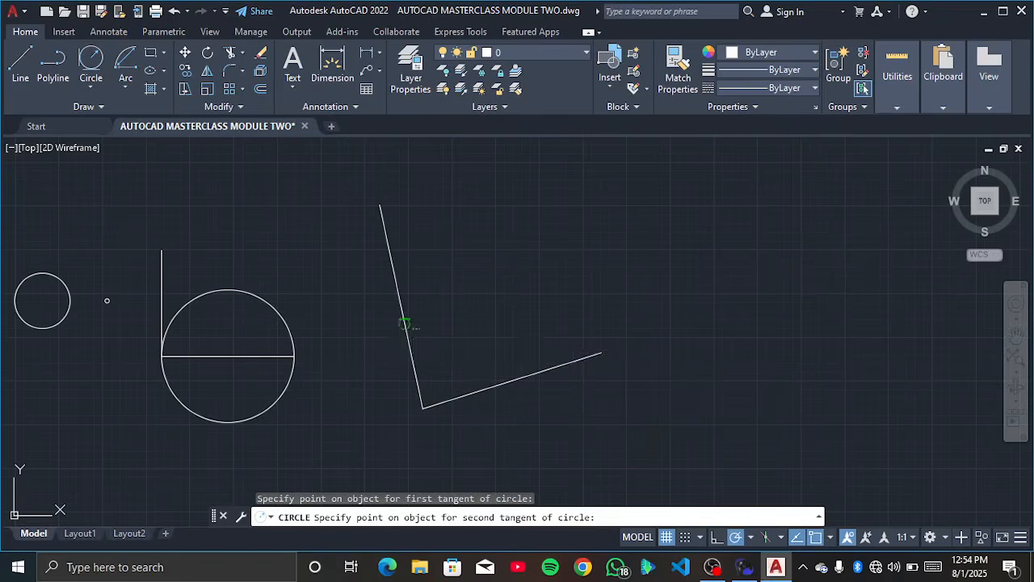
left_click(406, 338)
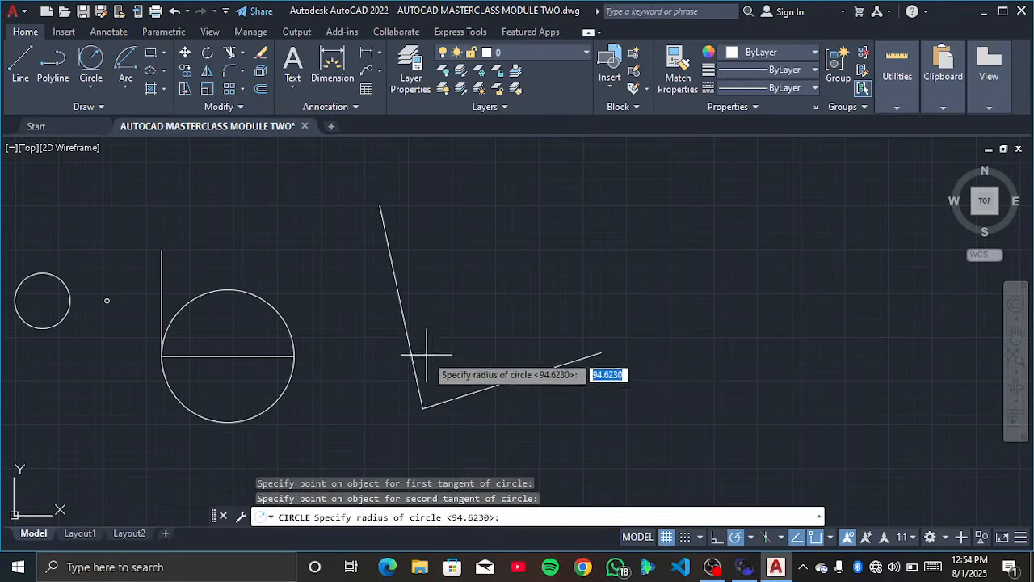
left_click(423, 408)
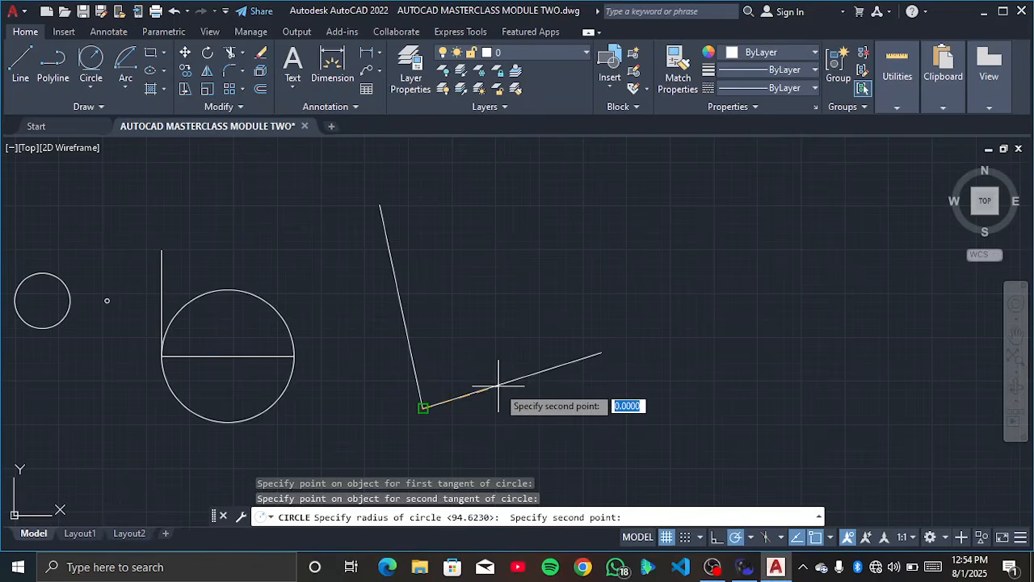
left_click(408, 344)
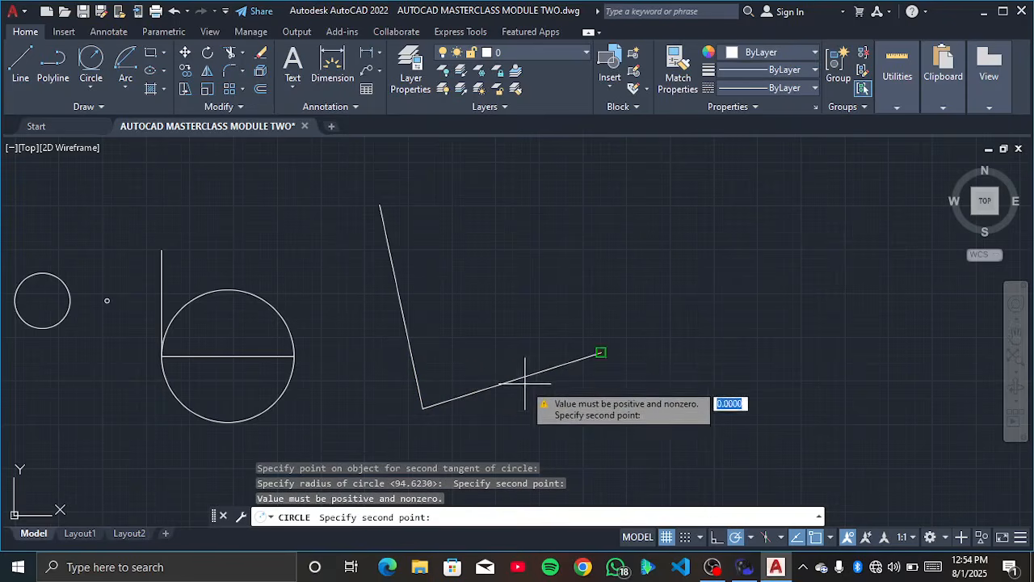
key("Escape")
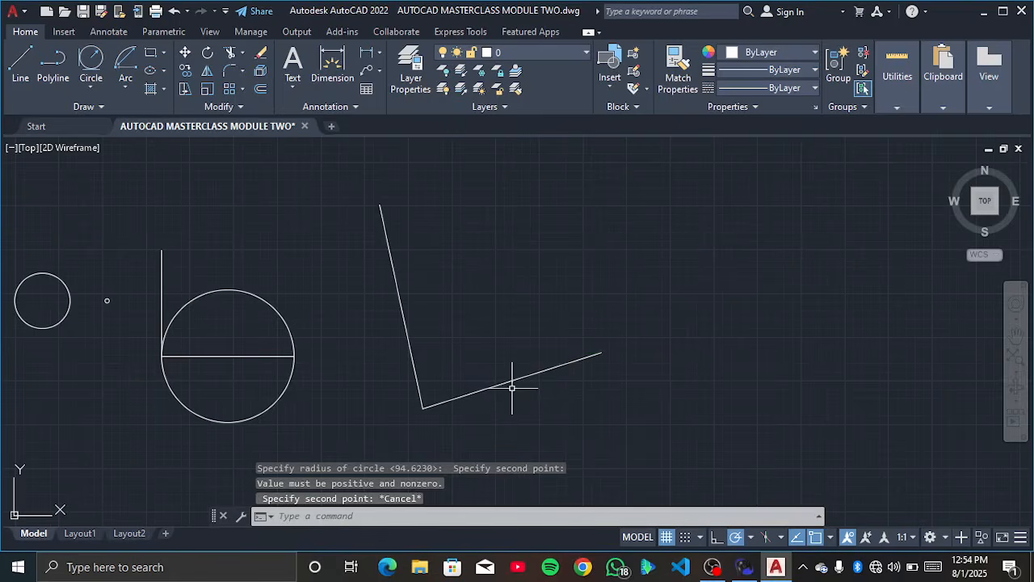
Step: Draw a Tan, Tan, Radius circle touching both slanted lines, taking the radius from their shared corner to a point on the gently rising line
left_click(102, 90)
left_click(116, 242)
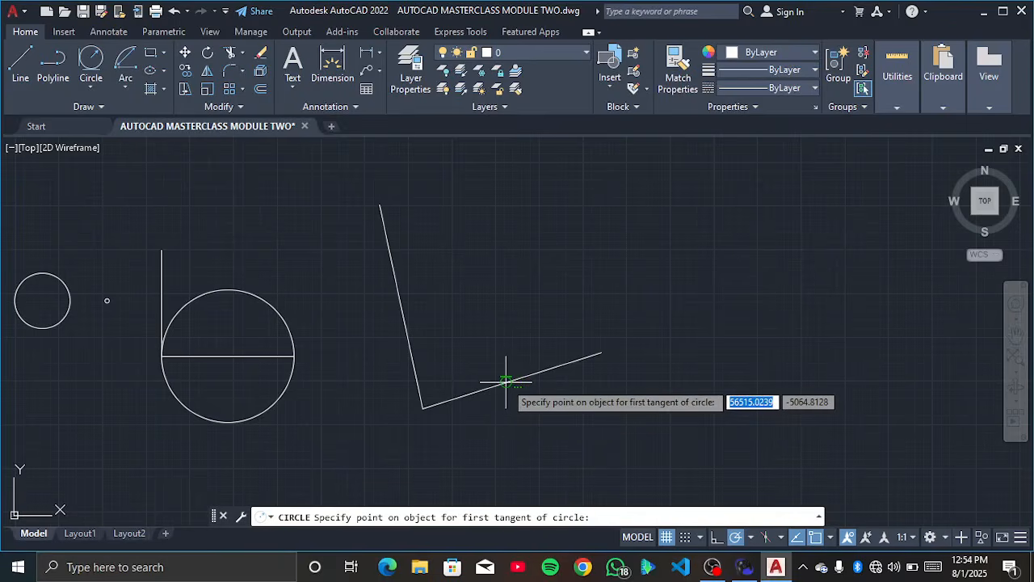
left_click(406, 334)
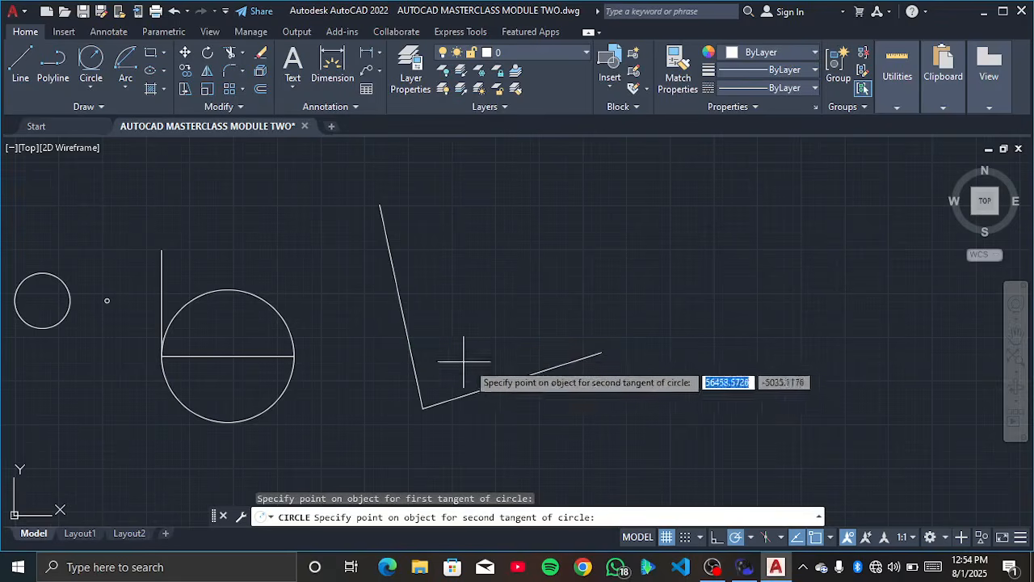
left_click(500, 378)
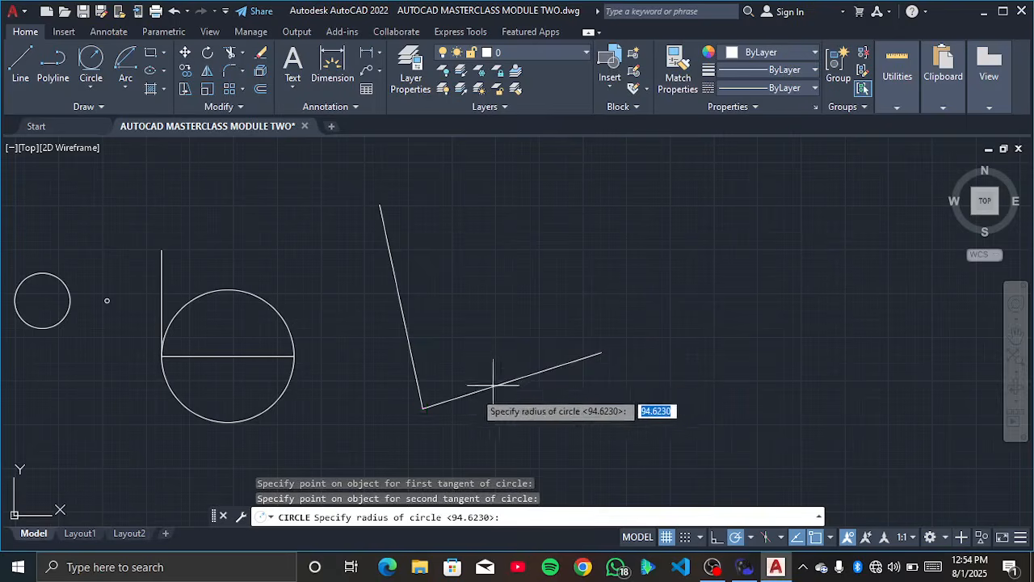
left_click(422, 408)
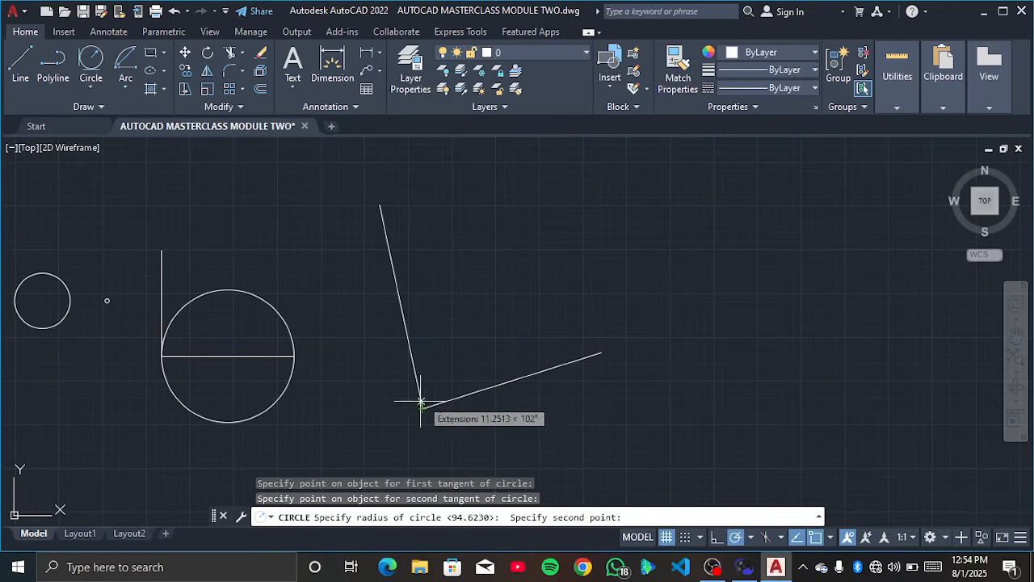
left_click(552, 367)
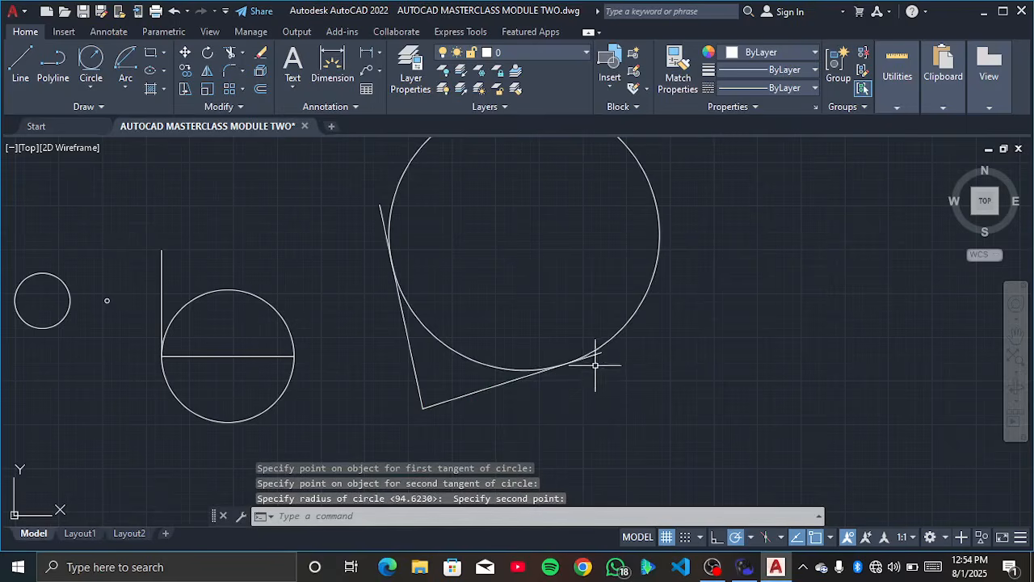
scroll(594, 367, "down", 3)
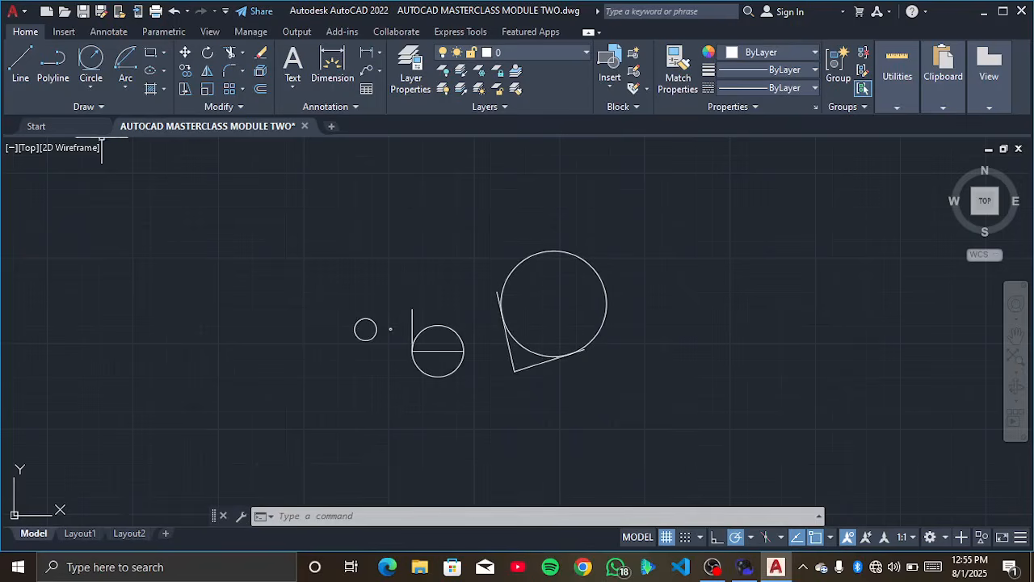
scroll(526, 318, "down", 1)
scroll(483, 316, "up", 1)
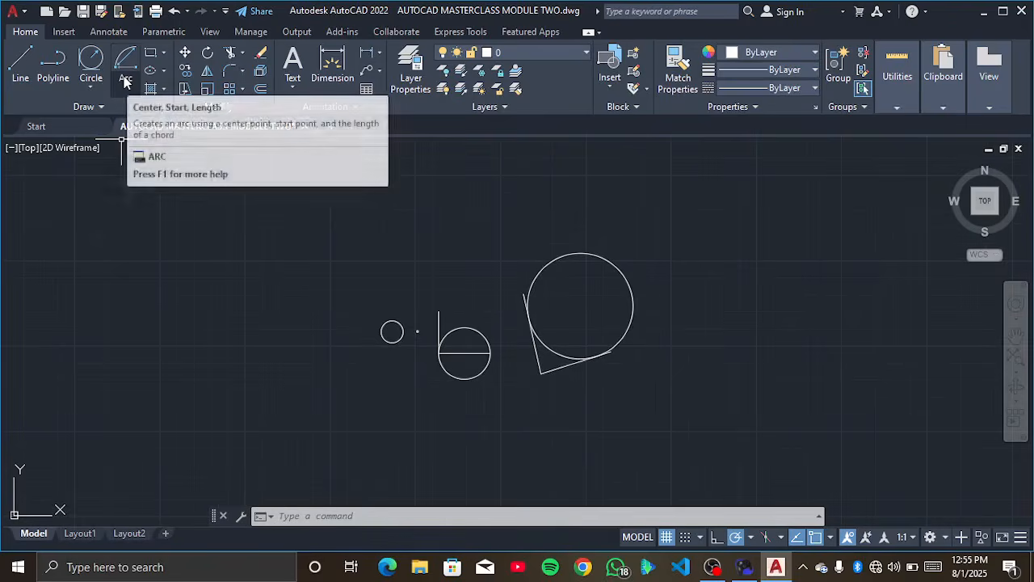
Step: Erase all the practice circles and lines from the drawing area
left_click(245, 235)
left_click(850, 408)
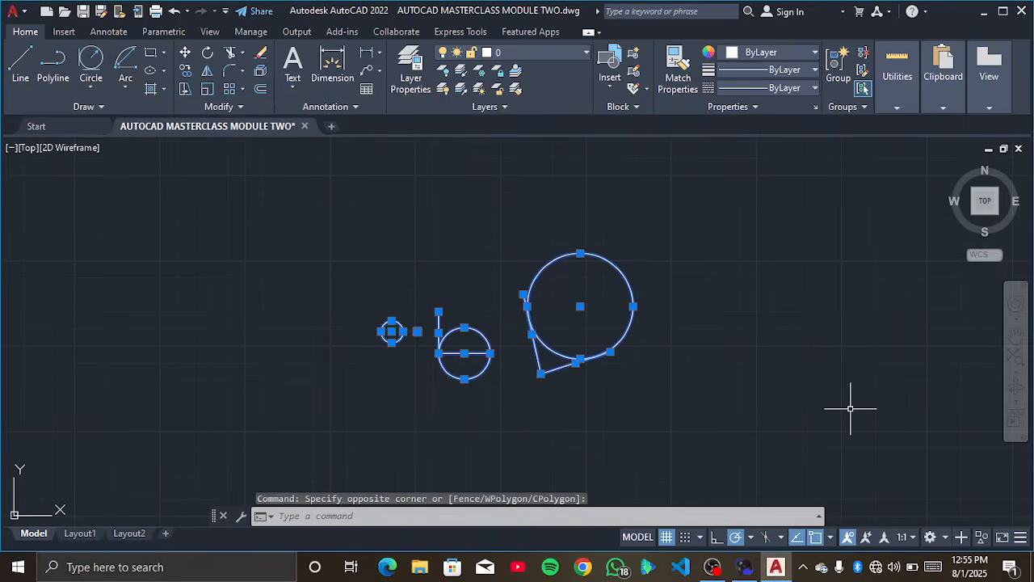
key("Delete")
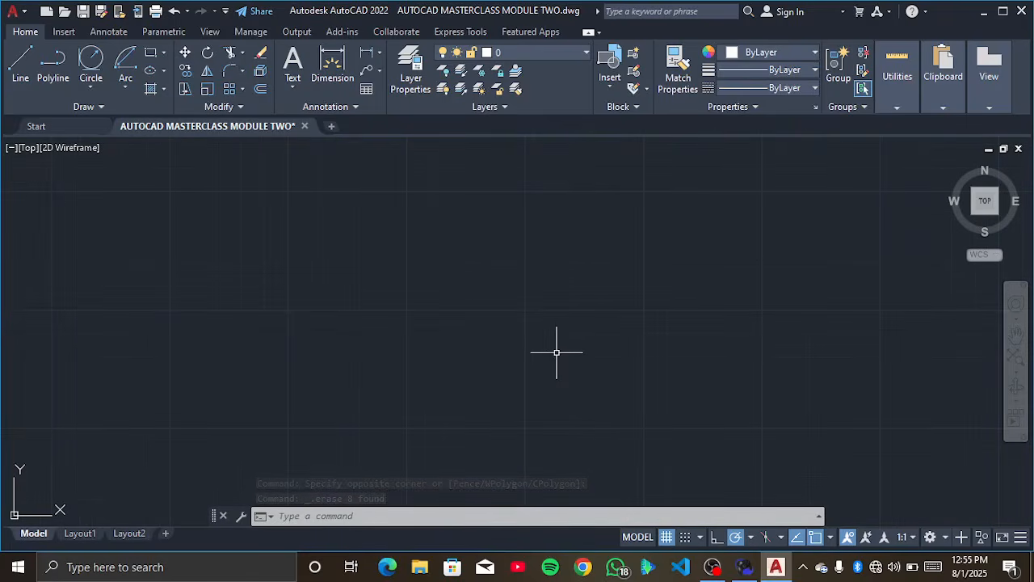
Step: Try to draw a 3-Point arc in the empty drawing area and look through the other arc methods
left_click(127, 84)
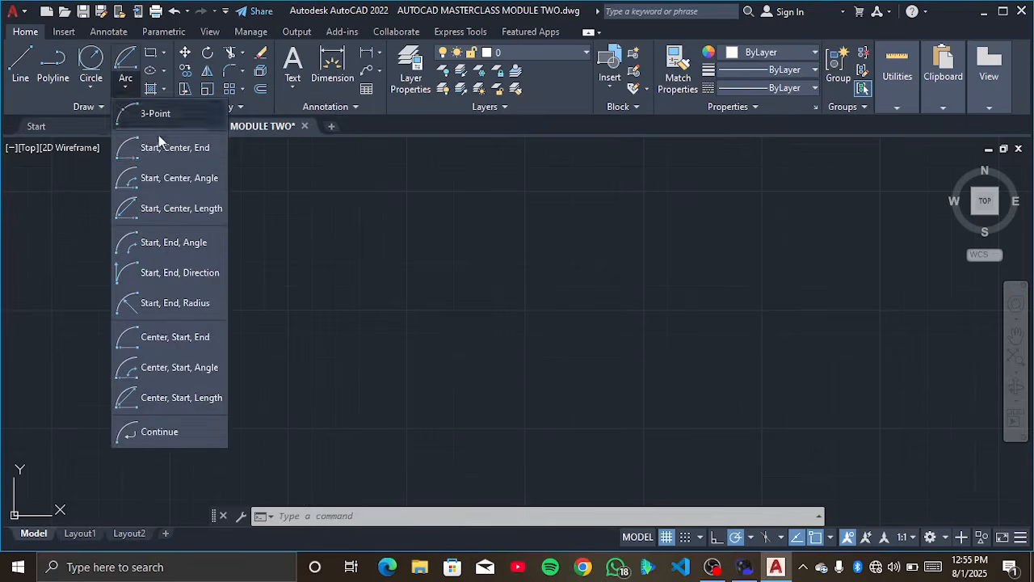
left_click(169, 124)
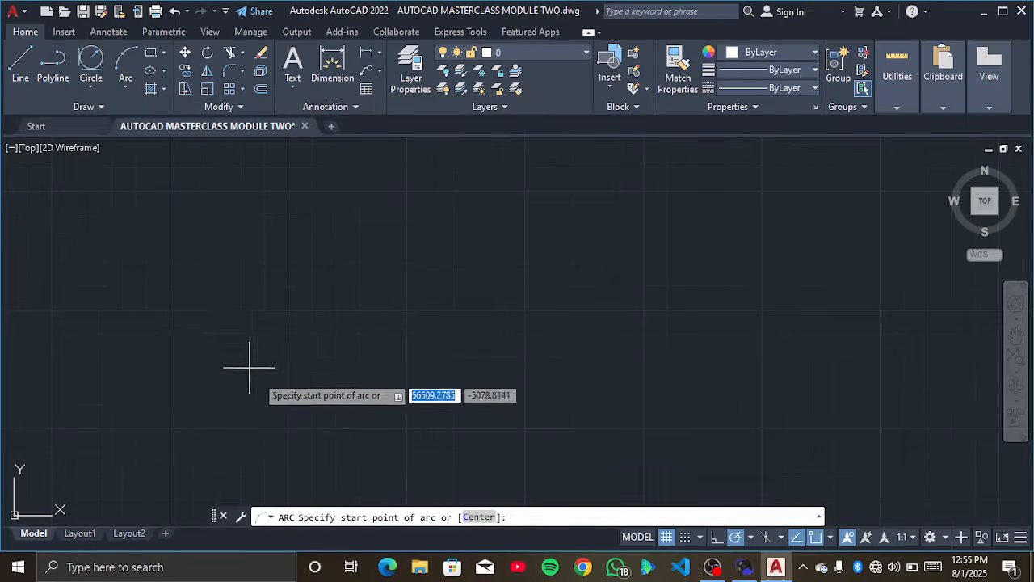
left_click(258, 361)
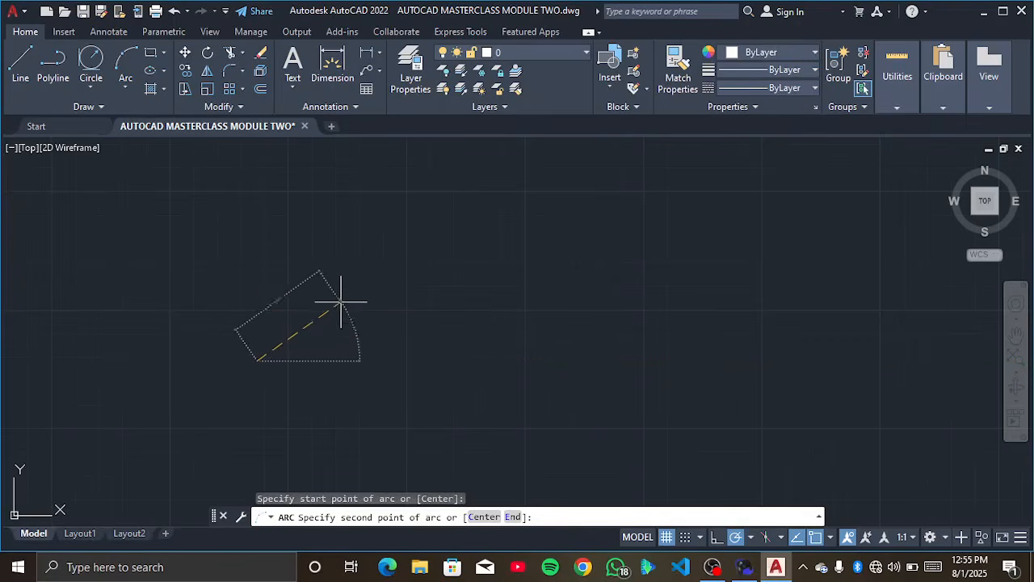
key("Escape")
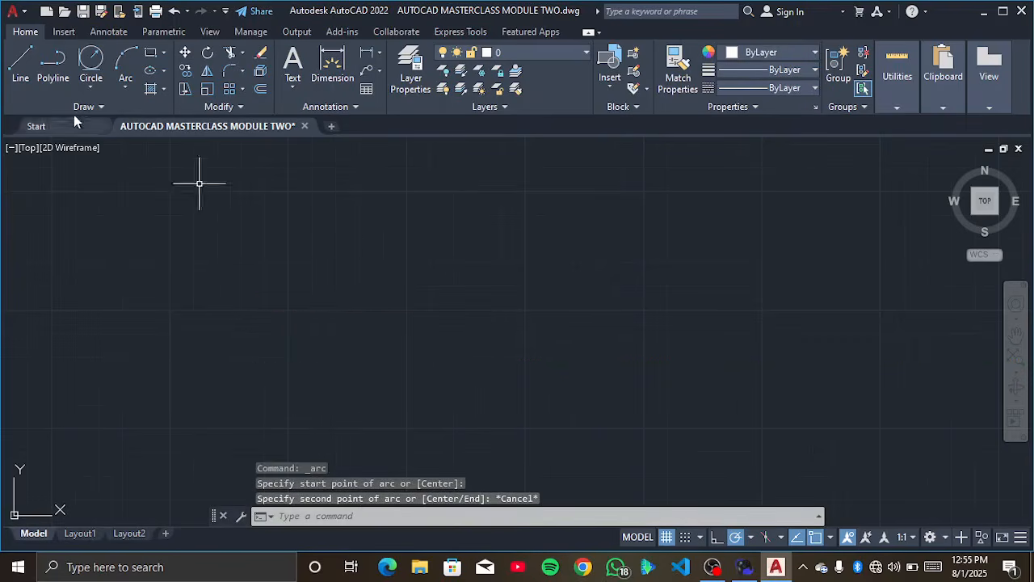
left_click(125, 76)
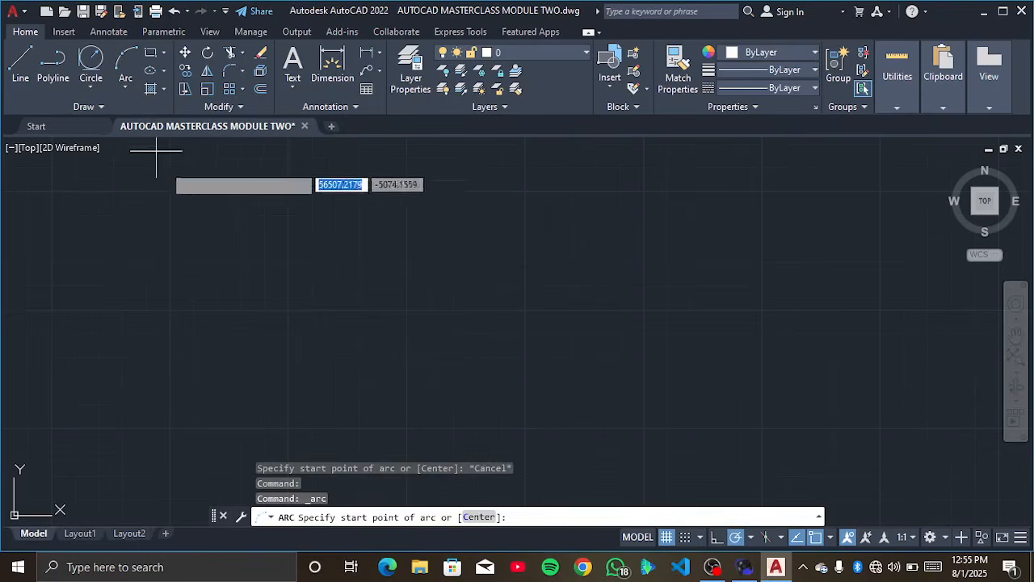
left_click(299, 355)
left_click(393, 302)
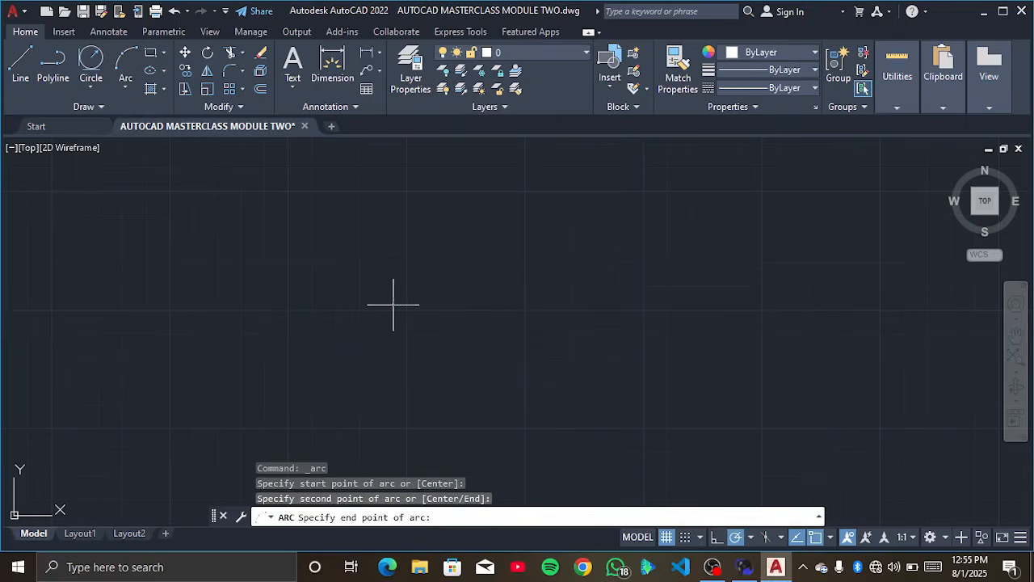
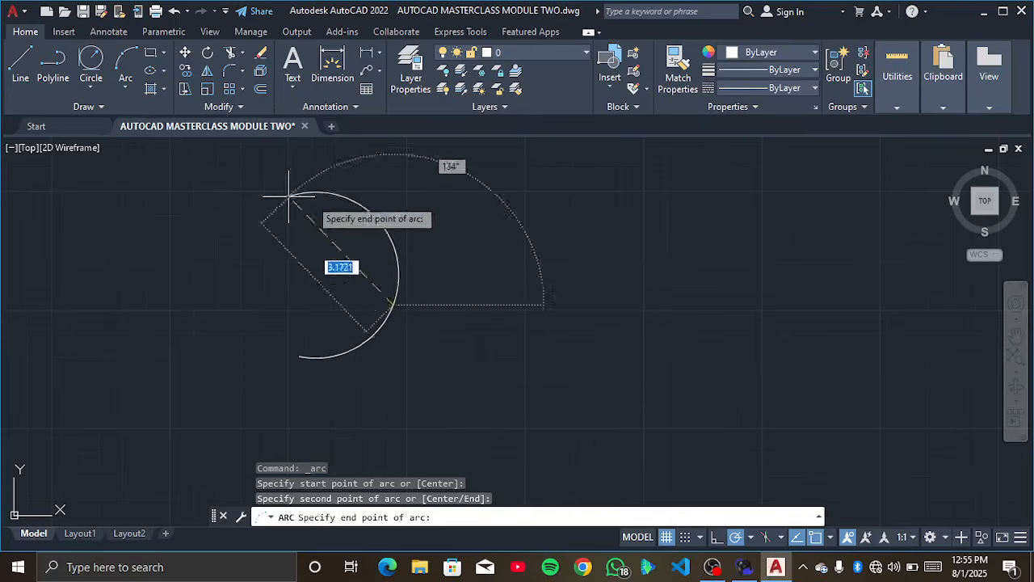
key("Escape")
left_click(125, 87)
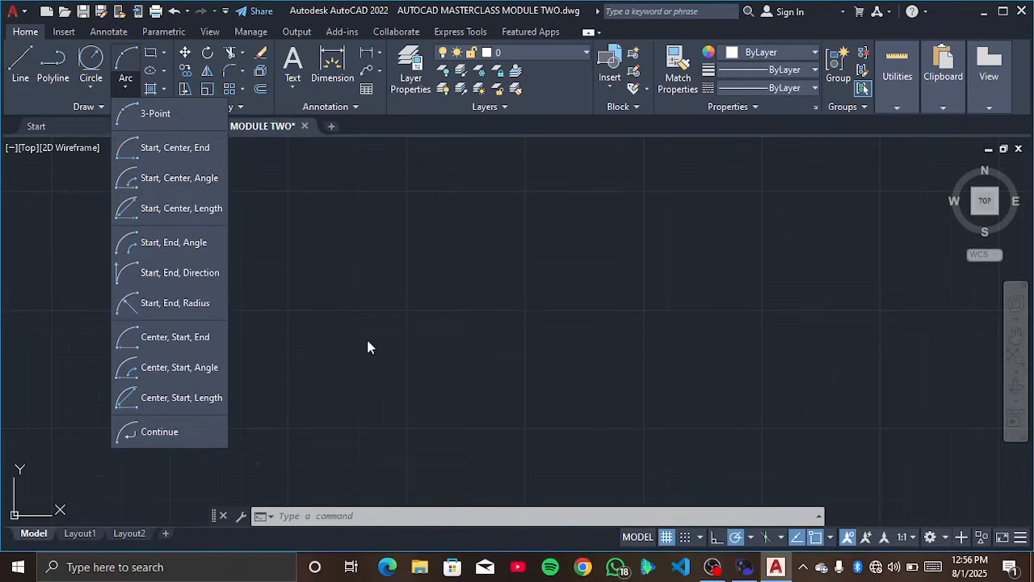
left_click(323, 284)
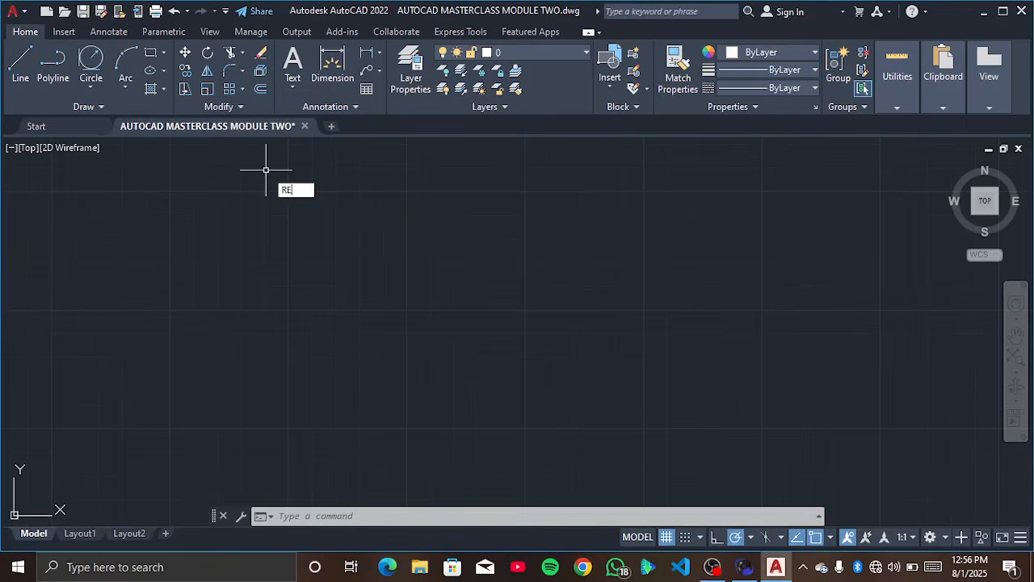
Step: Draw a horizontally oriented rectangle by two opposite corners in the empty drawing area
type("C")
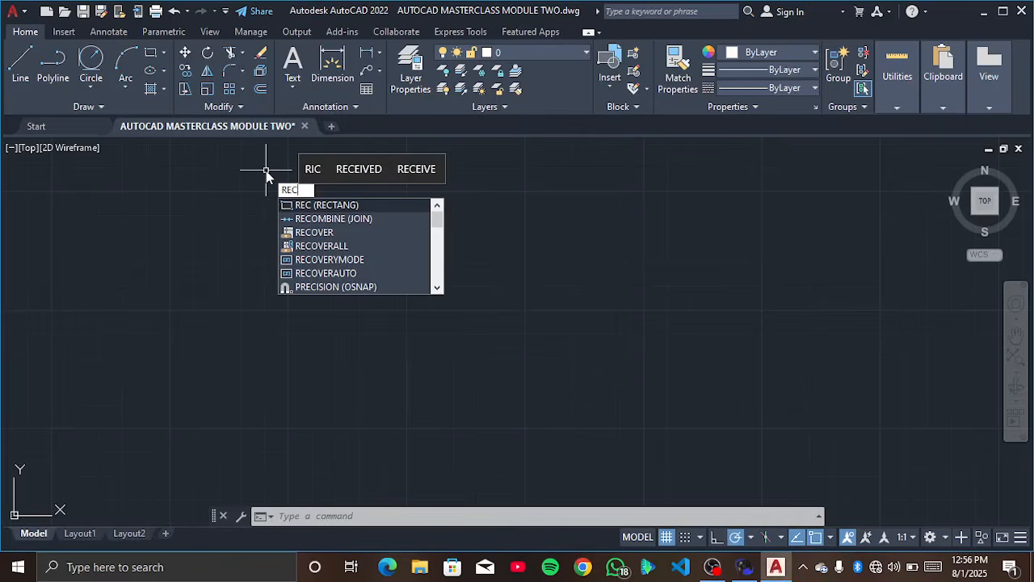
key("Return")
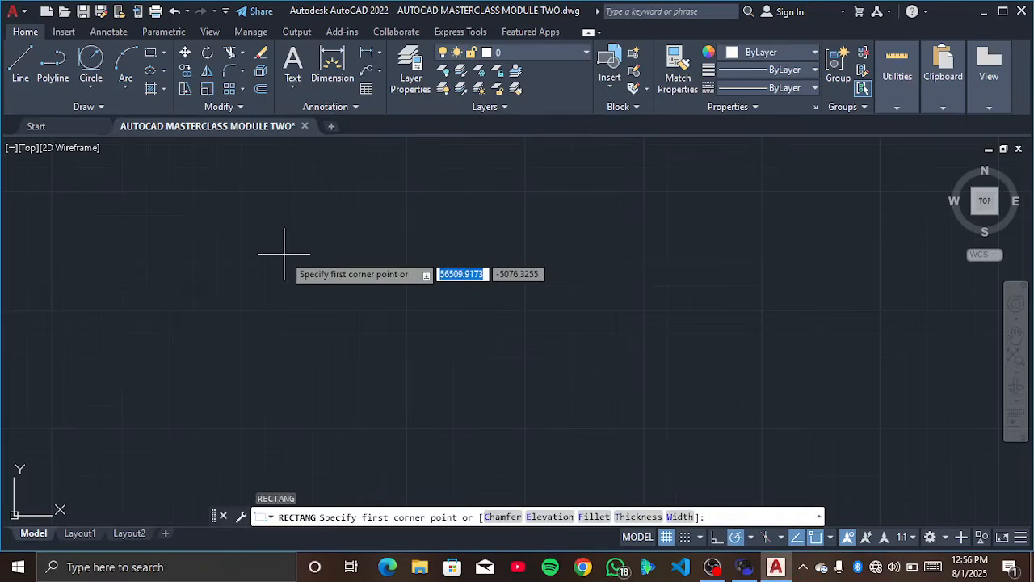
left_click(292, 243)
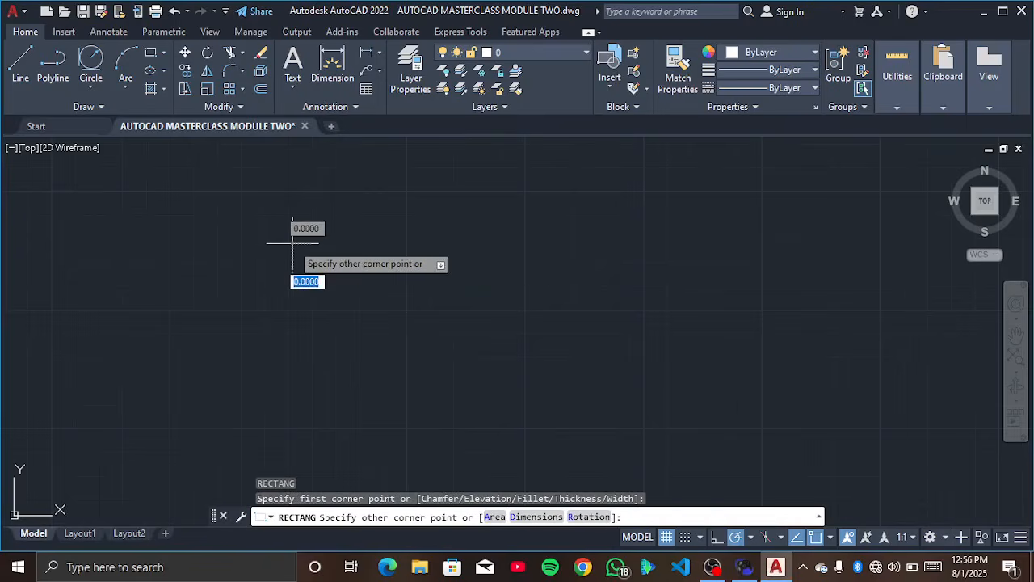
left_click(520, 379)
Step: Draw an 8-sided polygon, inscribed in a circle of radius about 2.83, to the right of the rectangle
scroll(591, 423, "down", 2)
middle_click_drag(571, 401, 299, 286)
scroll(287, 278, "up", 1)
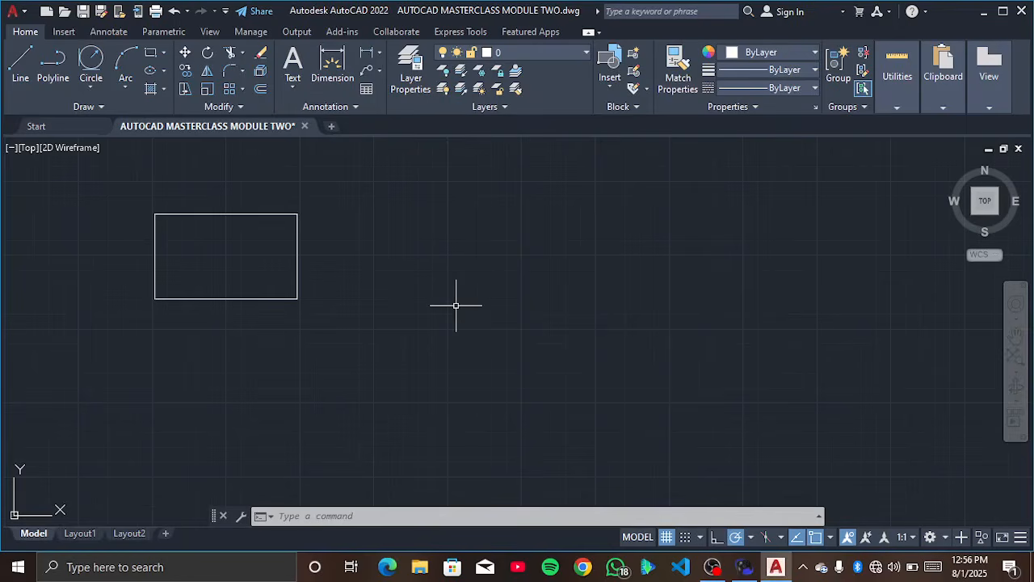
type("LY")
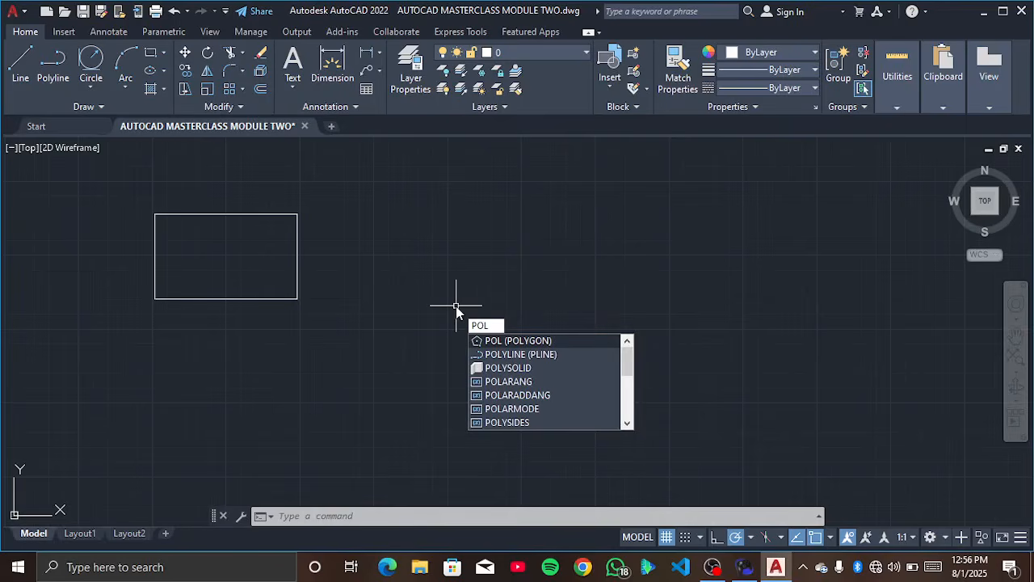
left_click(526, 341)
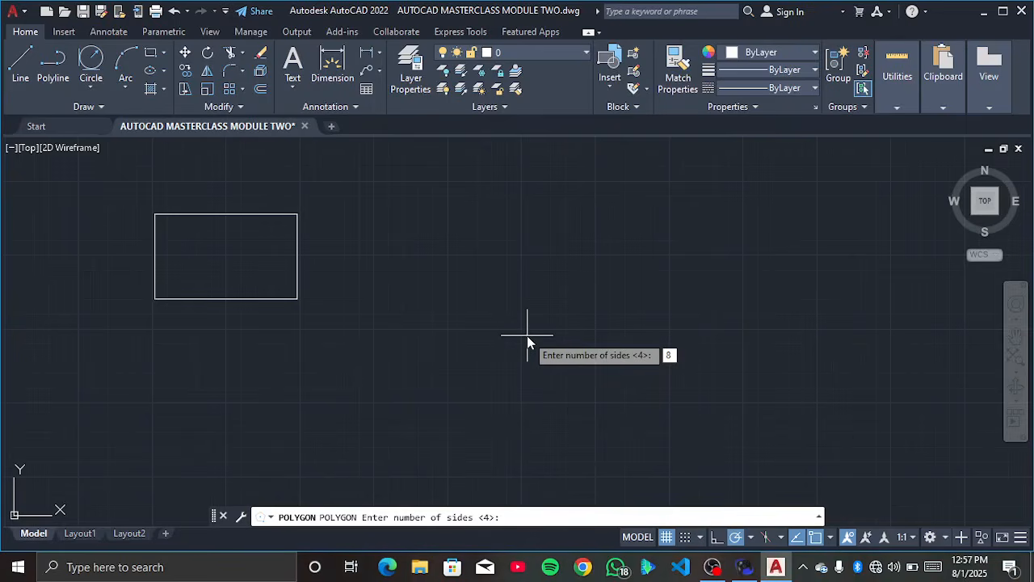
key("Return")
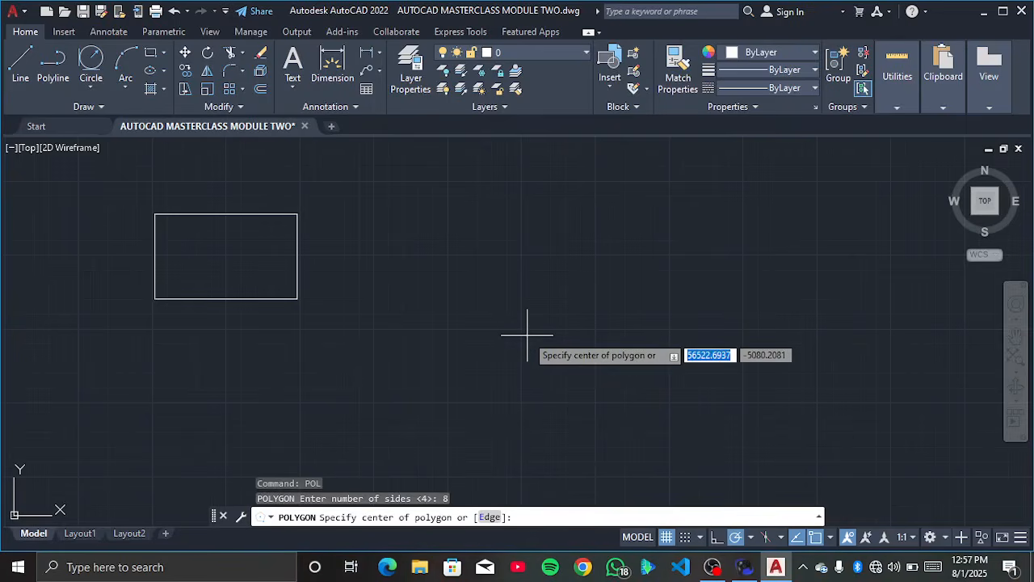
left_click(538, 307)
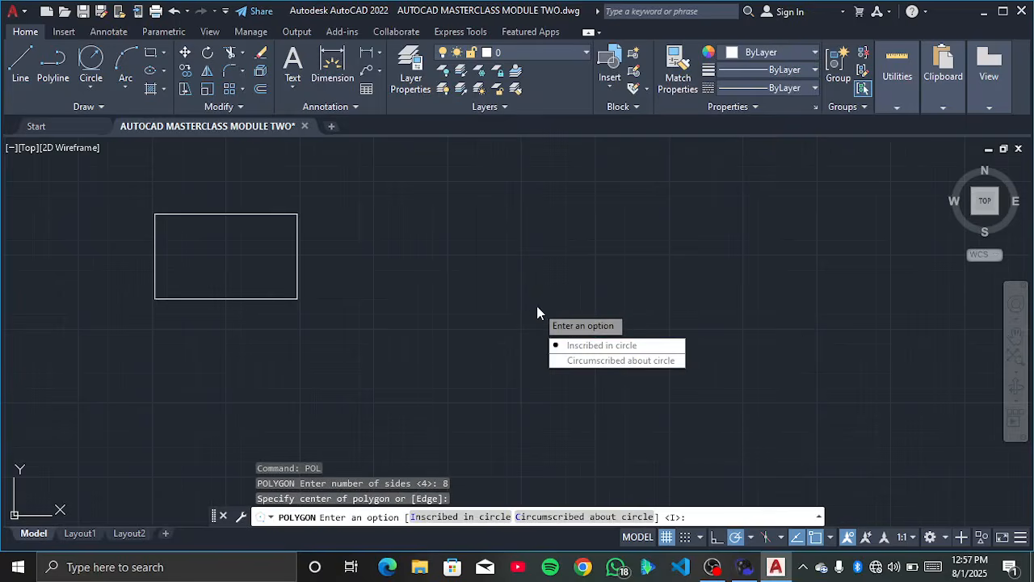
left_click(585, 352)
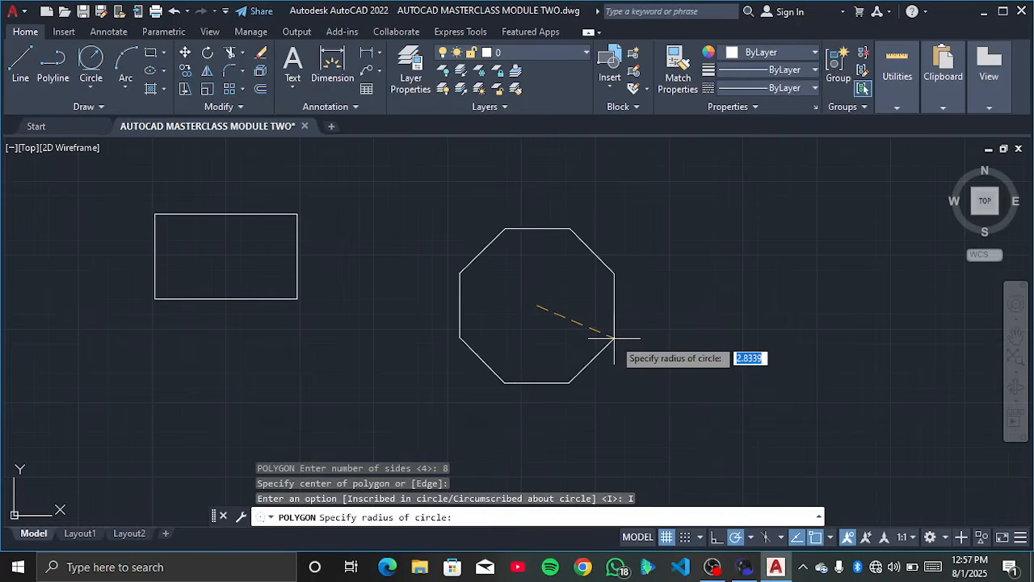
left_click(614, 338)
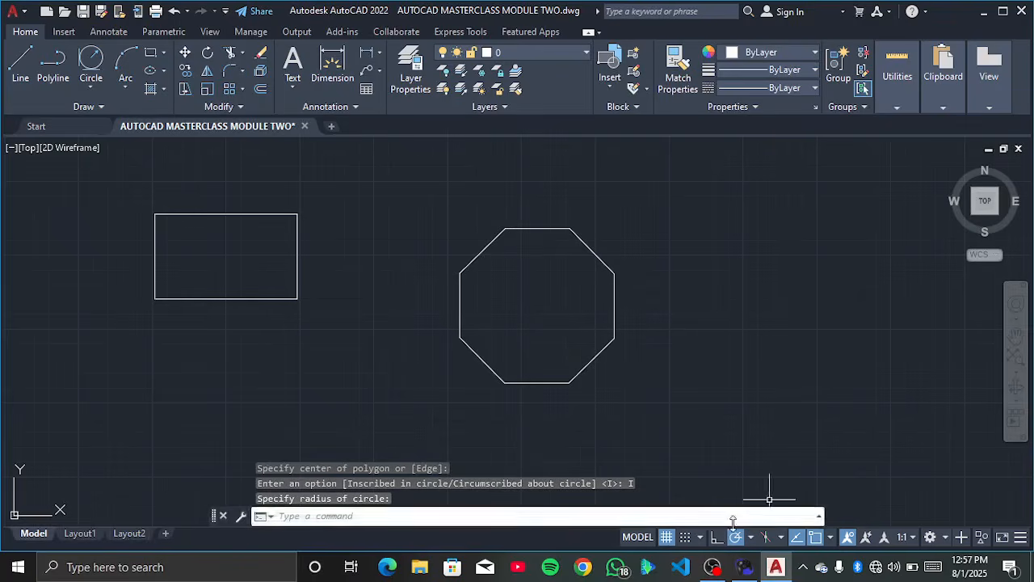
Step: Draw a 3-sided polygon, inscribed in a circle, up and to the right of the octagon with one corner pointing left
scroll(598, 380, "down", 6)
middle_click_drag(612, 361, 431, 275)
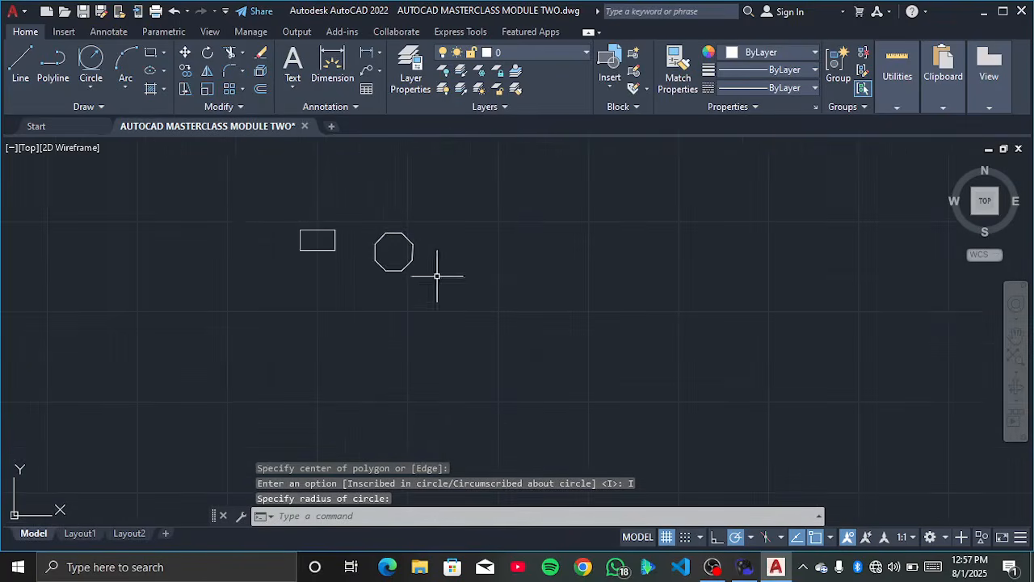
scroll(465, 292, "up", 2)
scroll(485, 340, "down", 2)
scroll(490, 336, "up", 5)
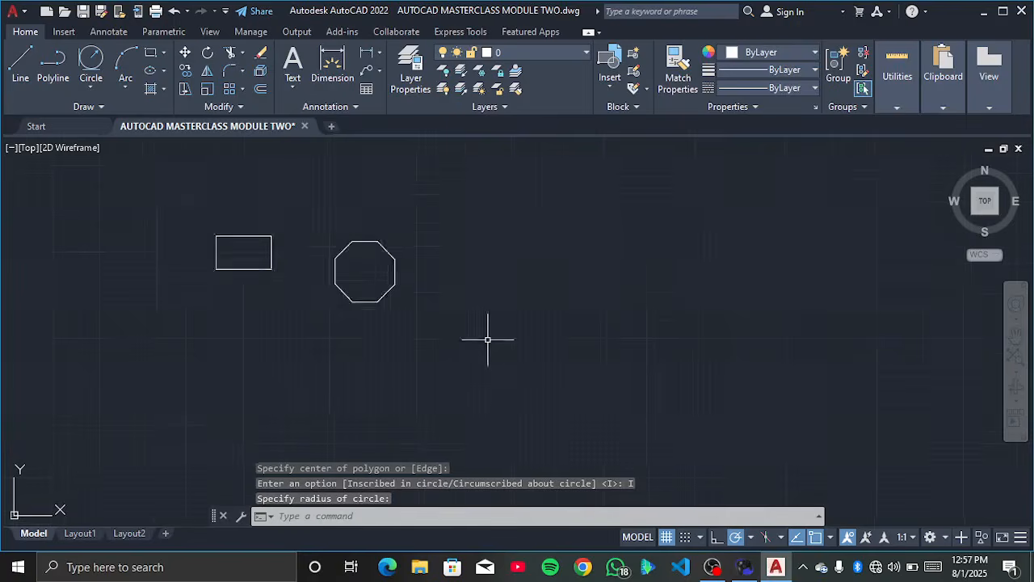
middle_click_drag(397, 258, 473, 420)
scroll(485, 408, "up", 2)
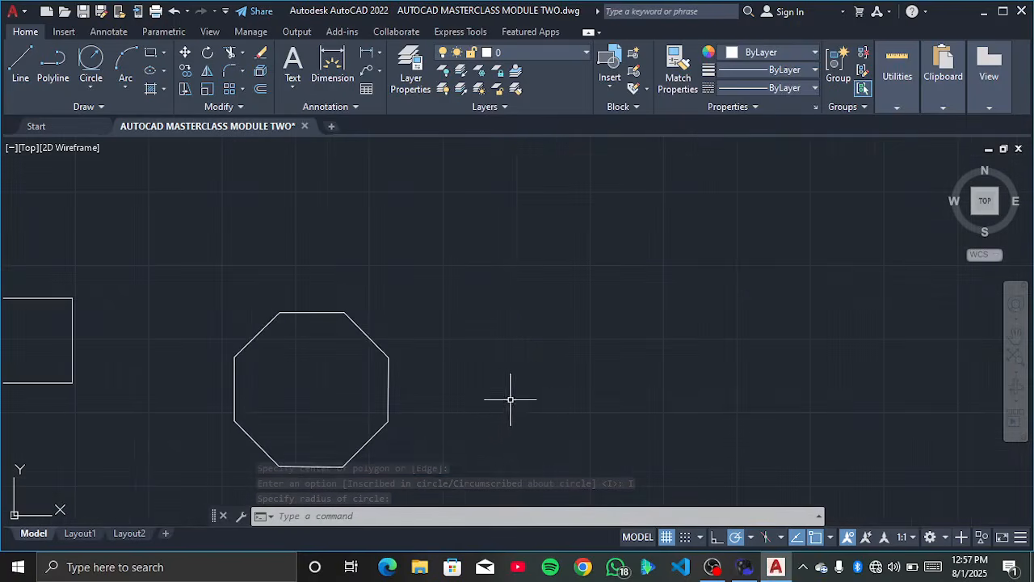
type("PO")
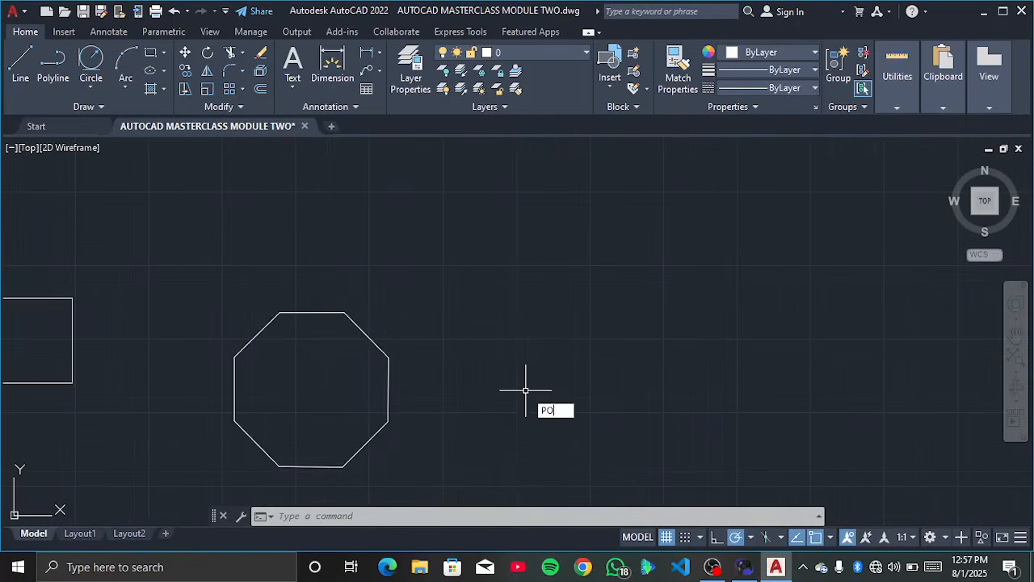
type("L")
key("Return")
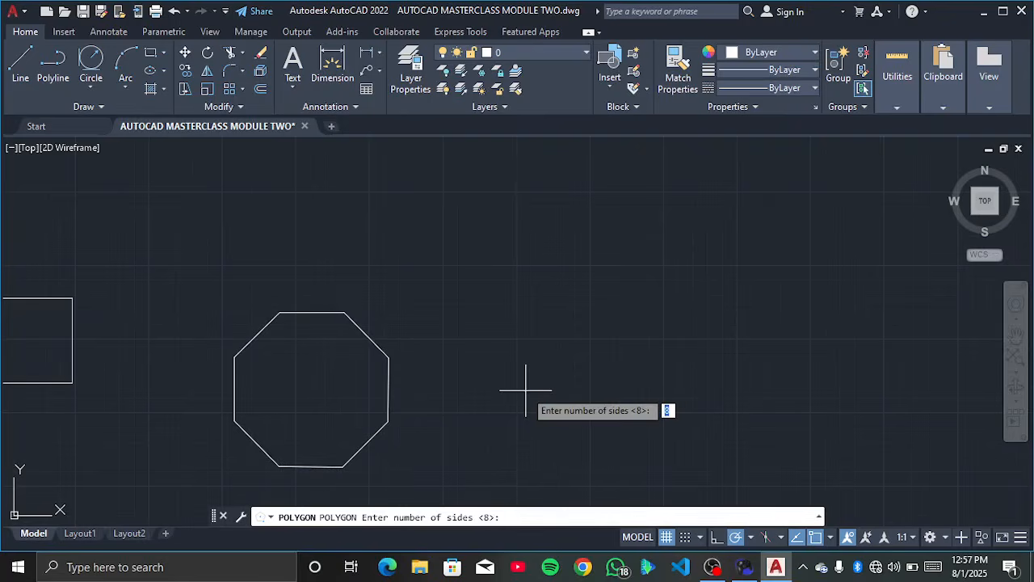
type("3")
key("Return")
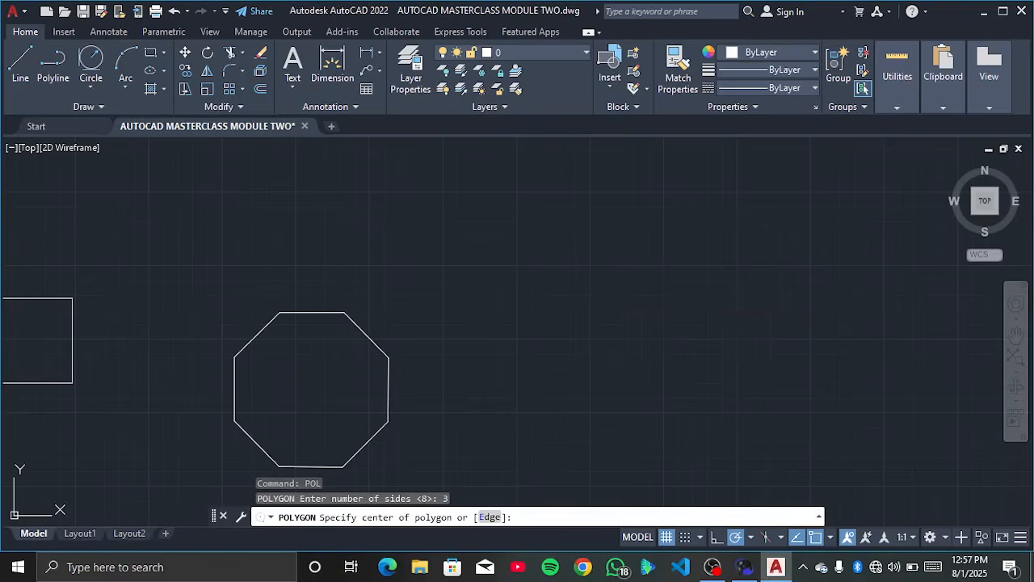
left_click(613, 279)
left_click(674, 320)
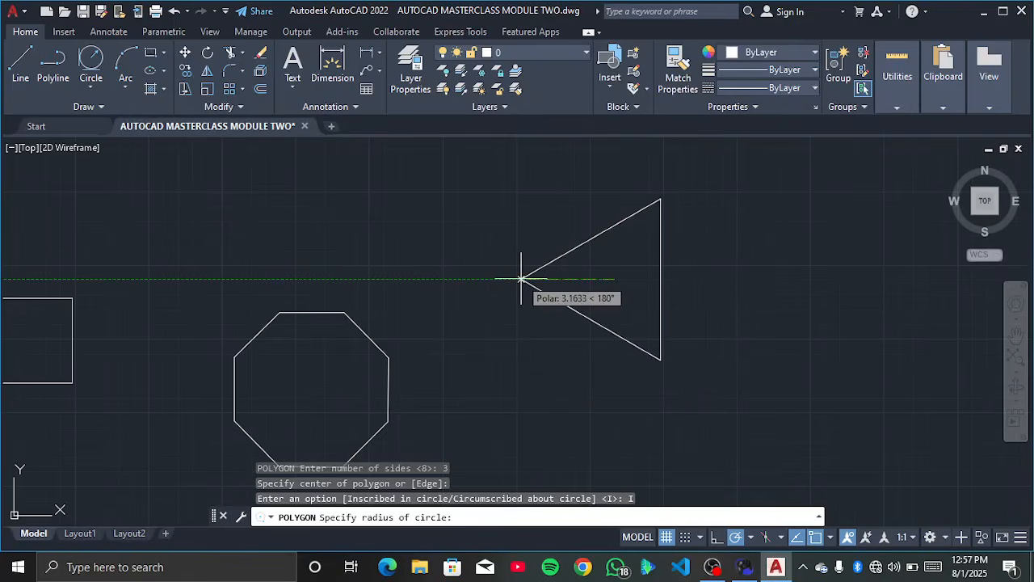
left_click(493, 279)
Step: Try to draw a 6-sided polygon, inscribed in a circle, to the right of the triangle
scroll(755, 385, "down", 3)
middle_click_drag(726, 362, 462, 302)
scroll(516, 314, "up", 1)
scroll(502, 303, "up", 4)
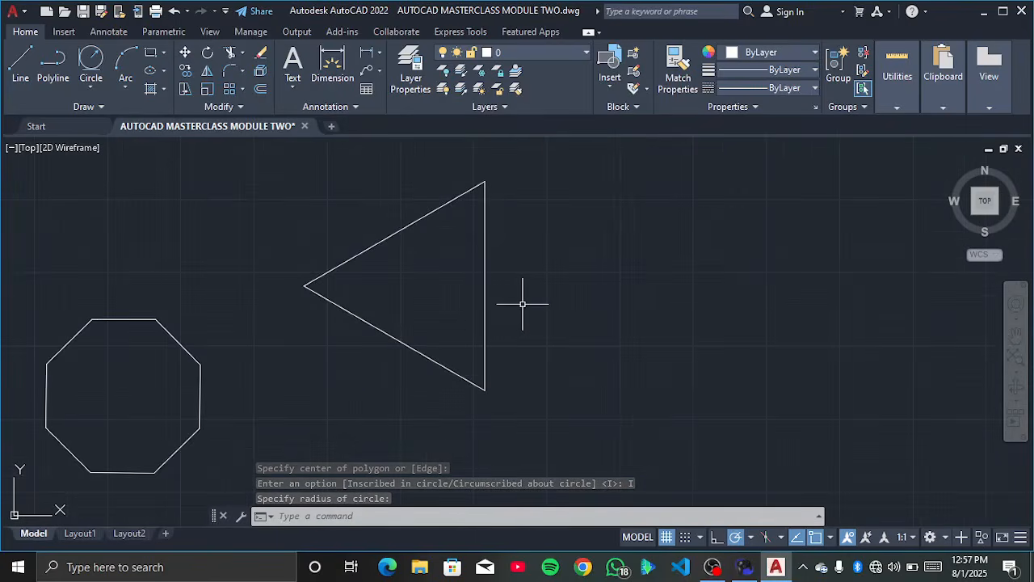
type("pol")
key("Return")
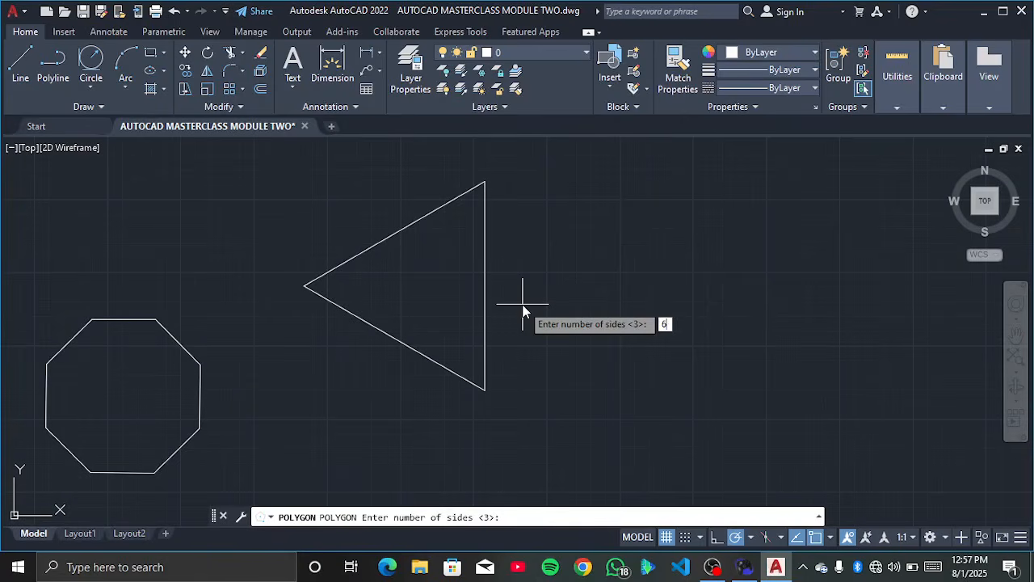
key("Return")
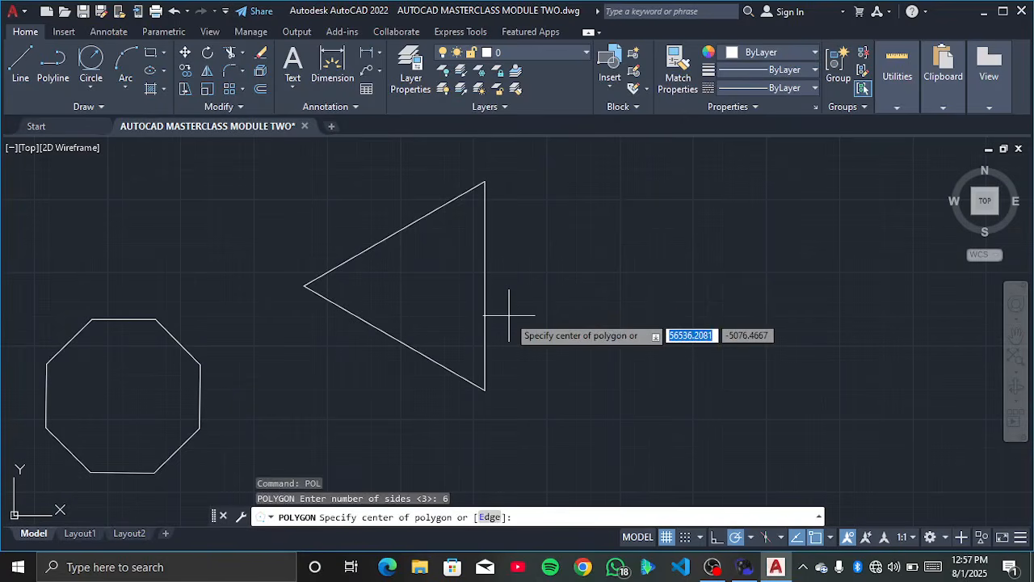
left_click(673, 236)
left_click(731, 274)
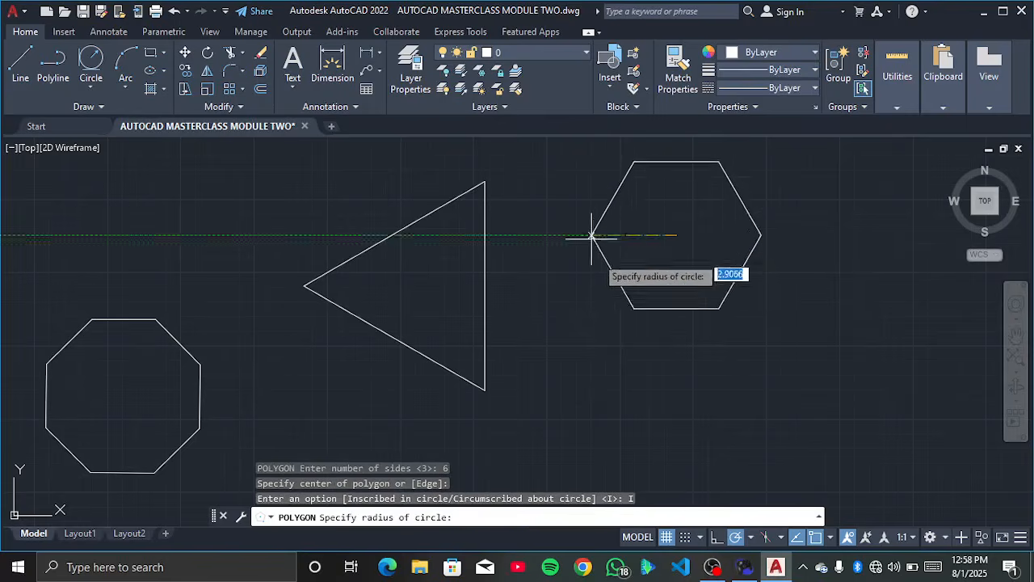
scroll(642, 368, "down", 4)
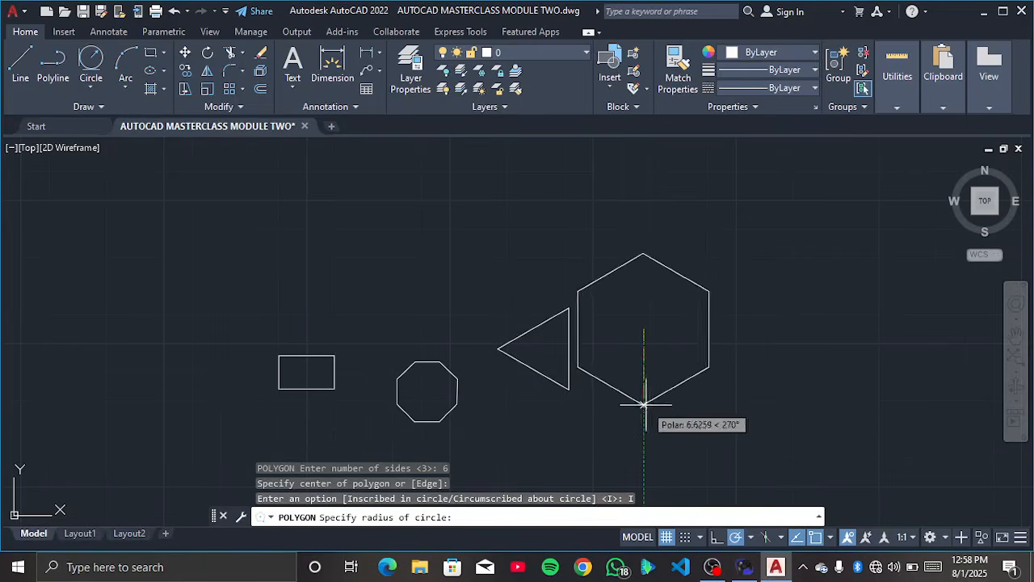
key("Escape")
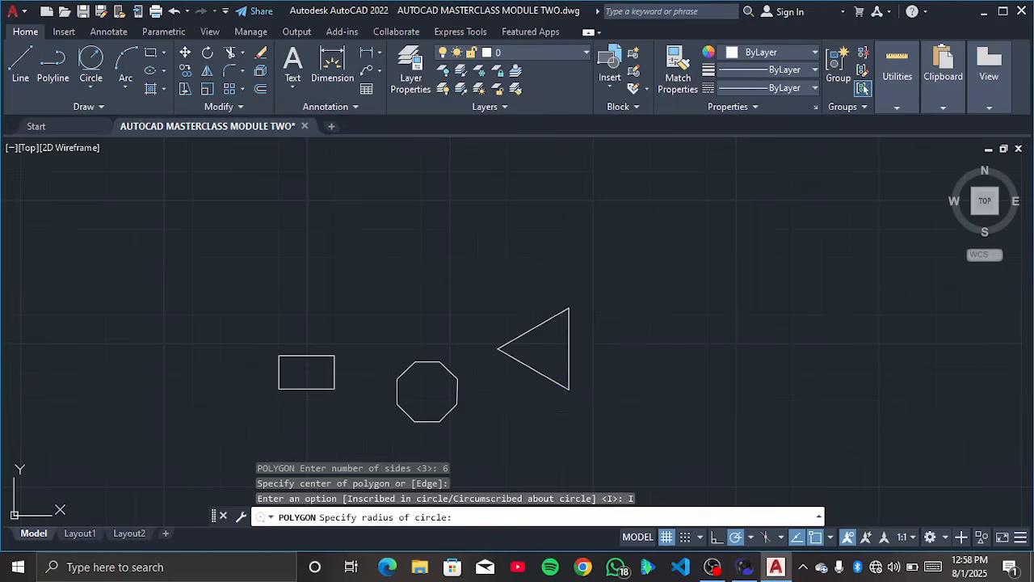
scroll(592, 393, "down", 3)
scroll(579, 380, "down", 1)
scroll(546, 375, "up", 4)
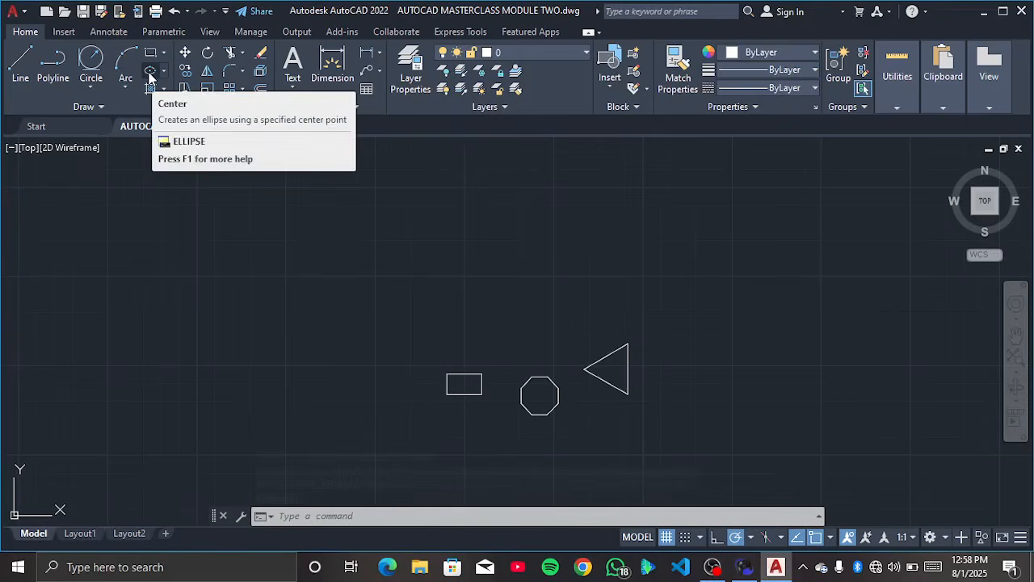
Step: Erase the rectangle, the octagon and the triangle from the drawing area
left_click_drag(388, 284, 735, 438)
key("Delete")
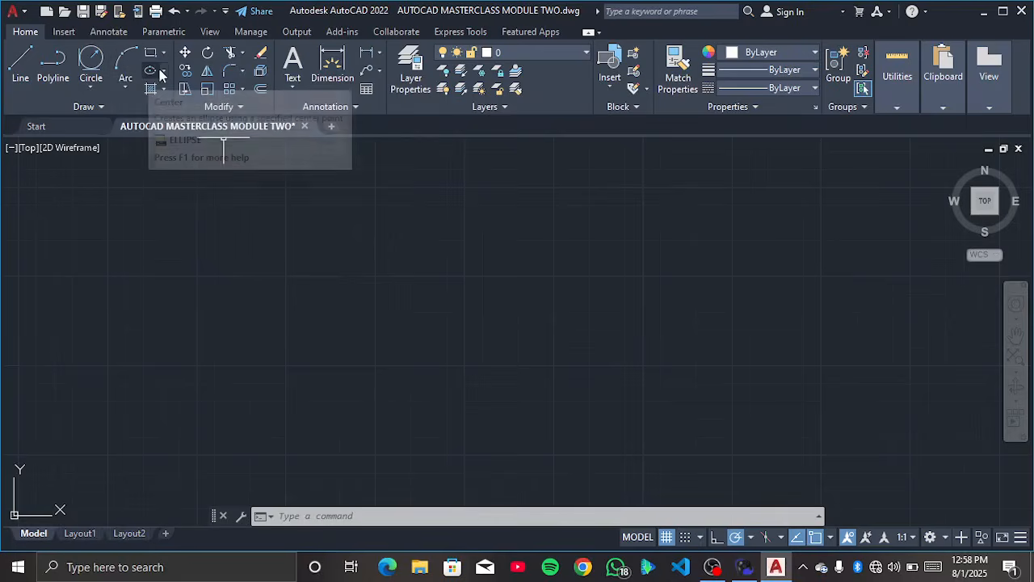
Step: Try to draw an ellipse from its center point with a horizontal first axis
left_click(151, 72)
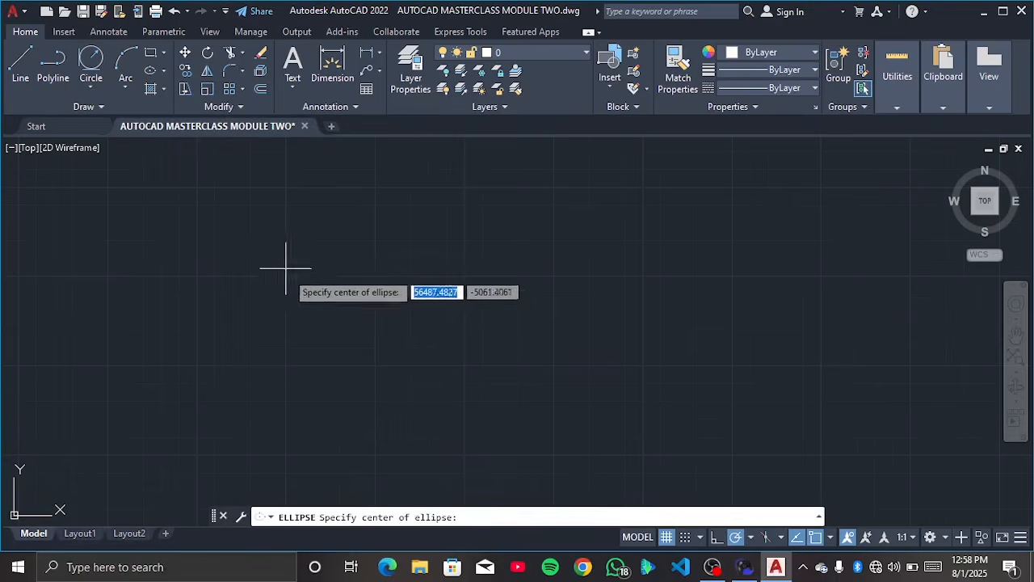
left_click(293, 293)
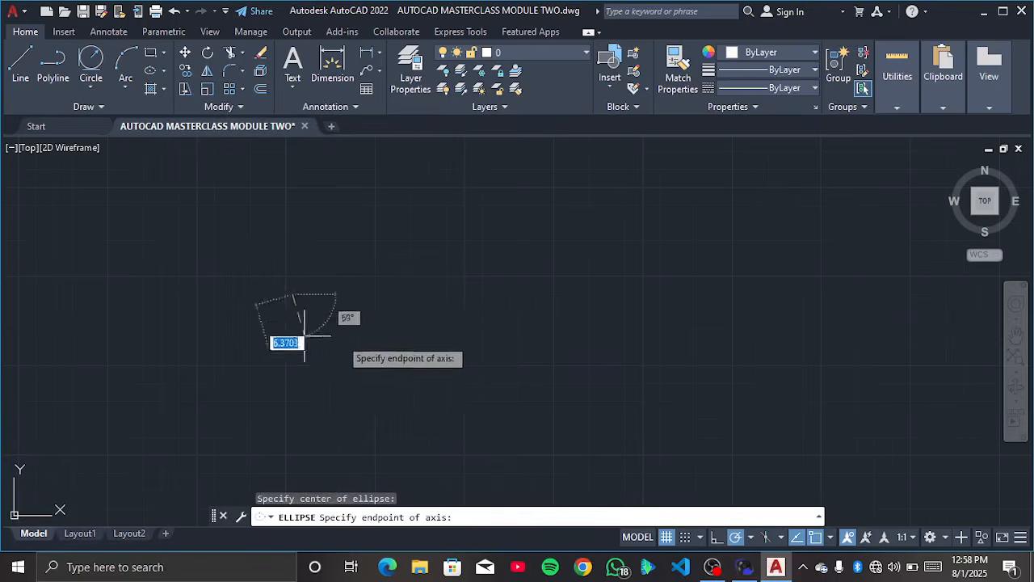
left_click(454, 293)
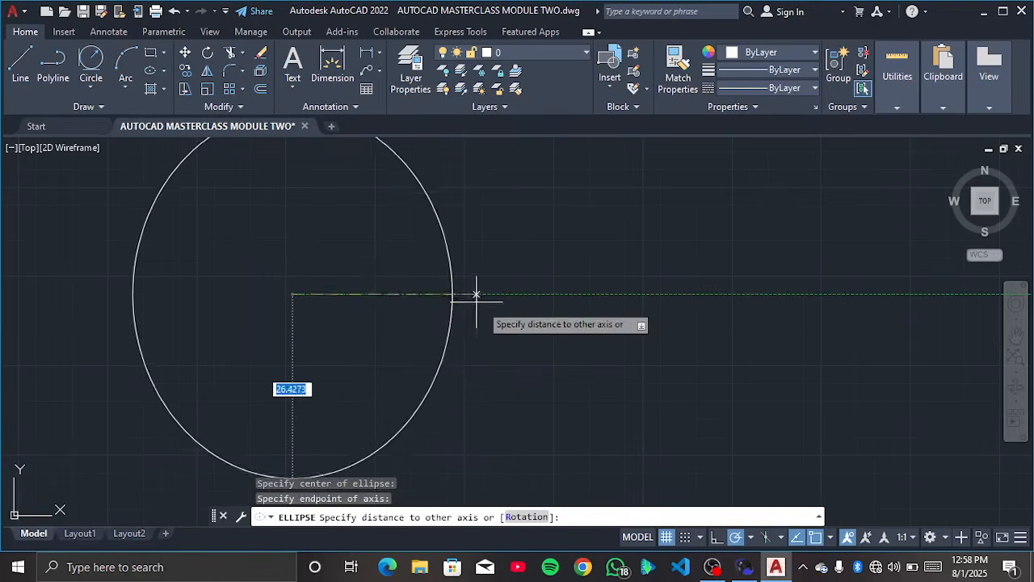
scroll(380, 308, "down", 2)
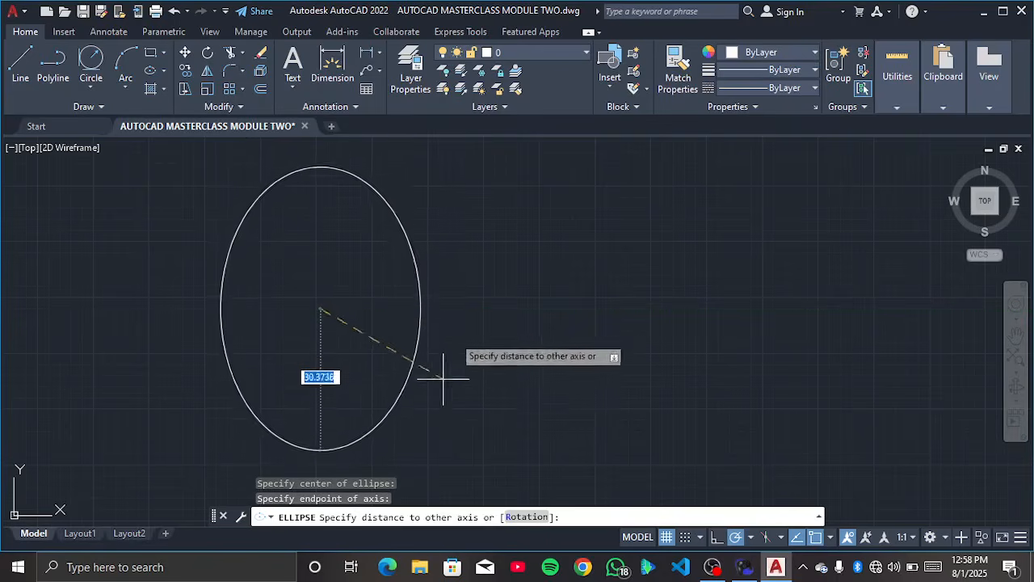
key("Escape")
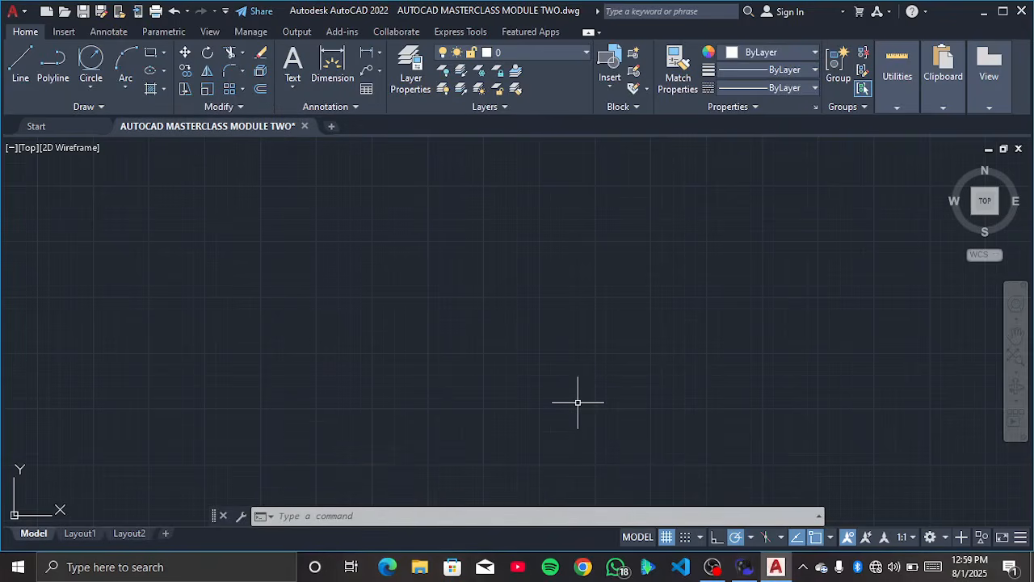
Step: Draw a circle by center and radius in the middle of the empty drawing area
type("c")
key("Return")
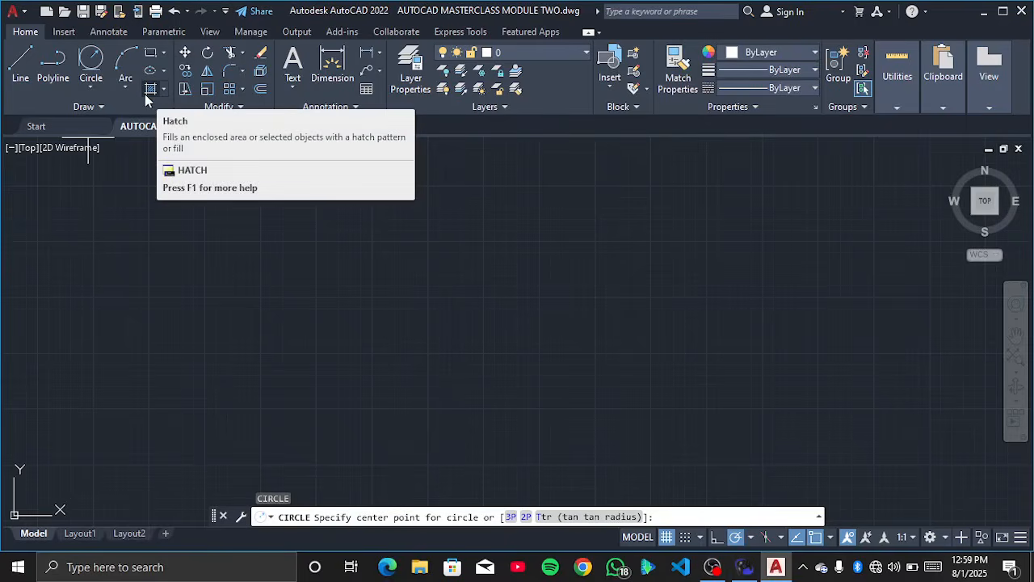
left_click(427, 302)
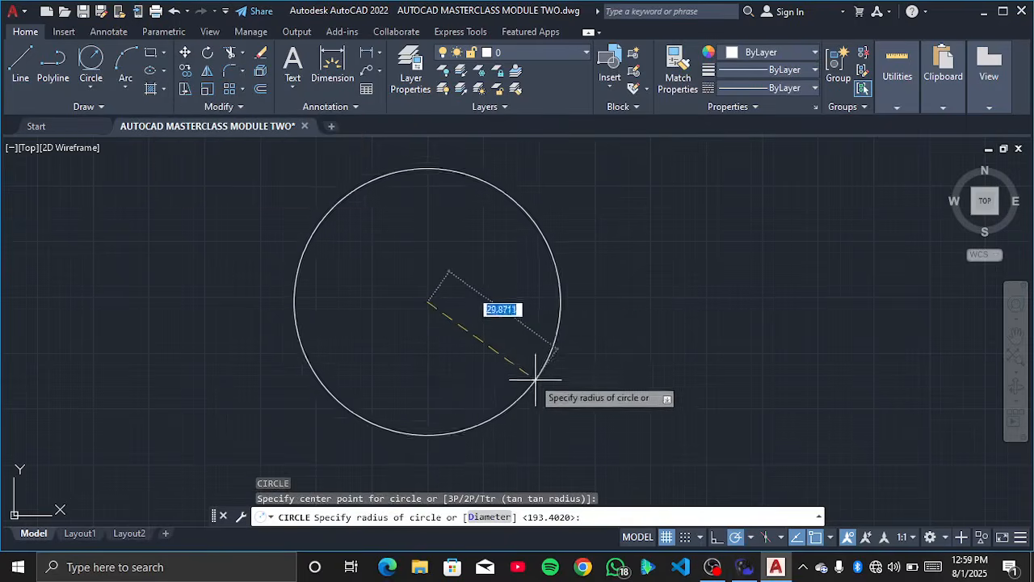
left_click(483, 342)
Step: Hatch the inside of the circle with the ANSI32 pattern and finish the hatch
type("H")
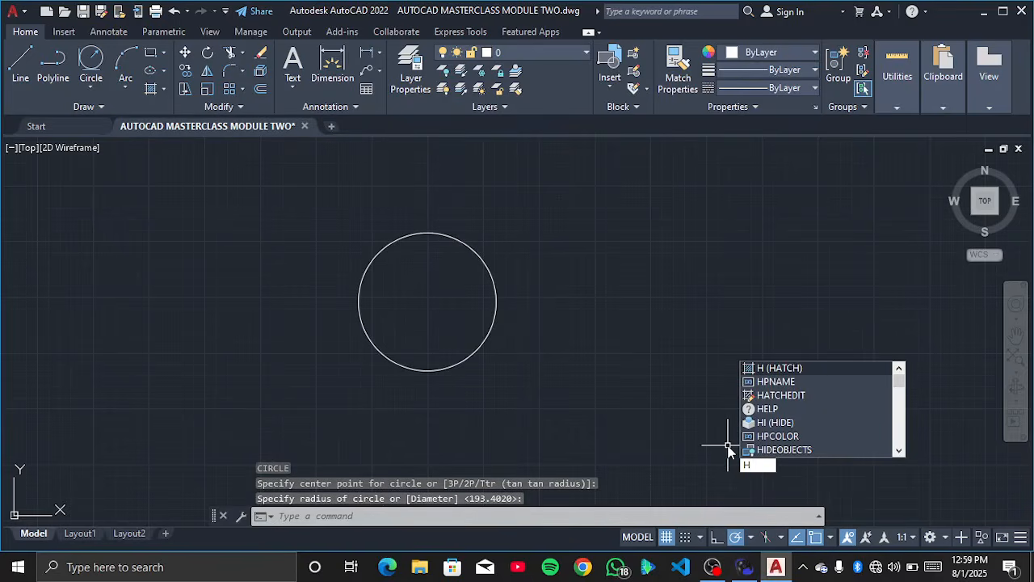
key("Return")
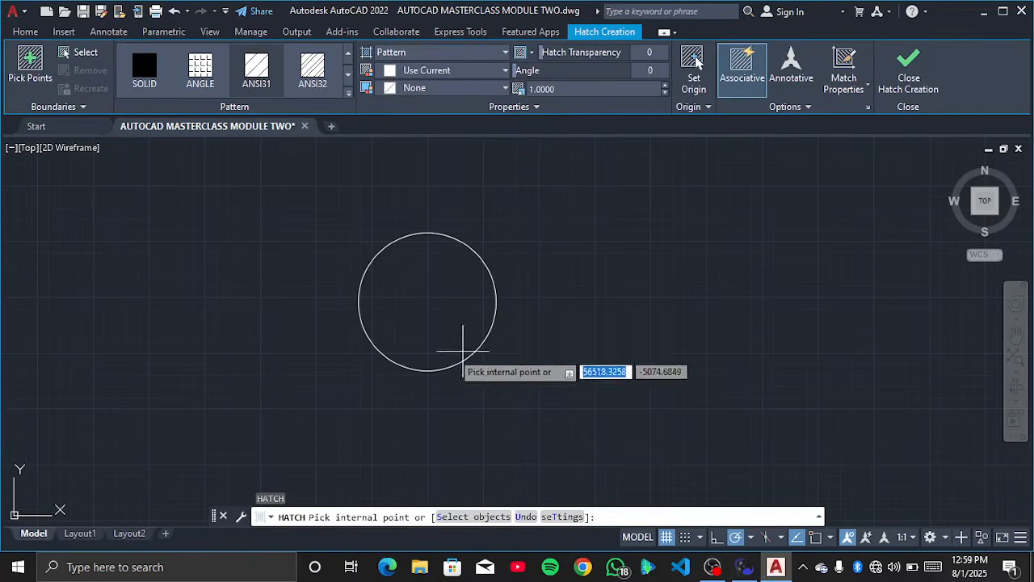
left_click(422, 304)
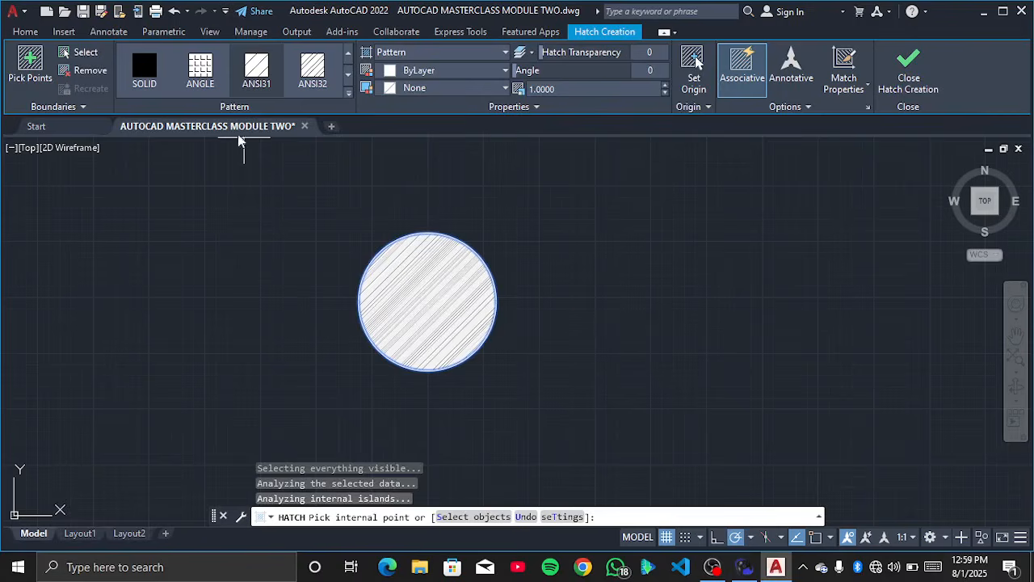
left_click(144, 74)
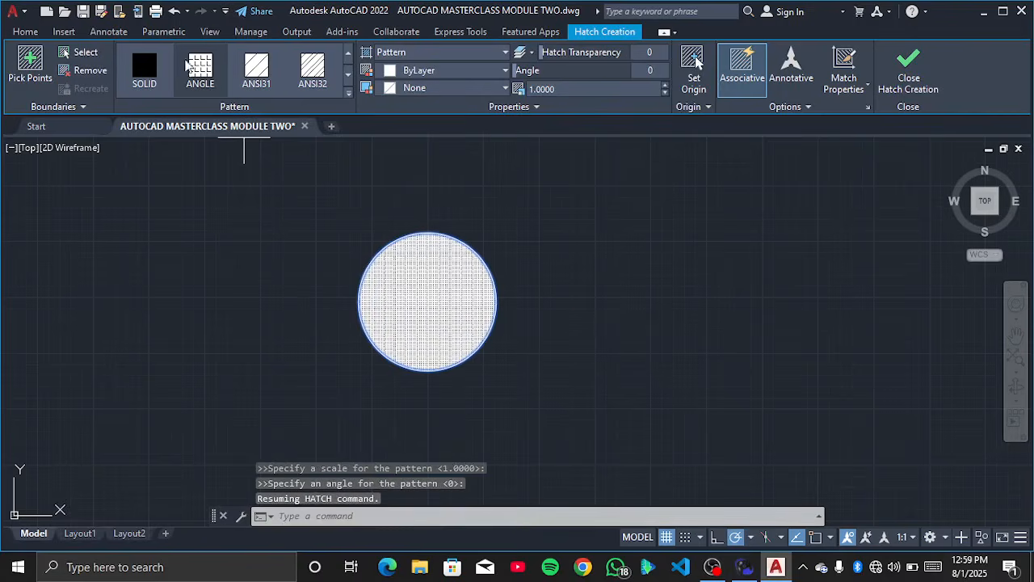
left_click(267, 82)
left_click(312, 73)
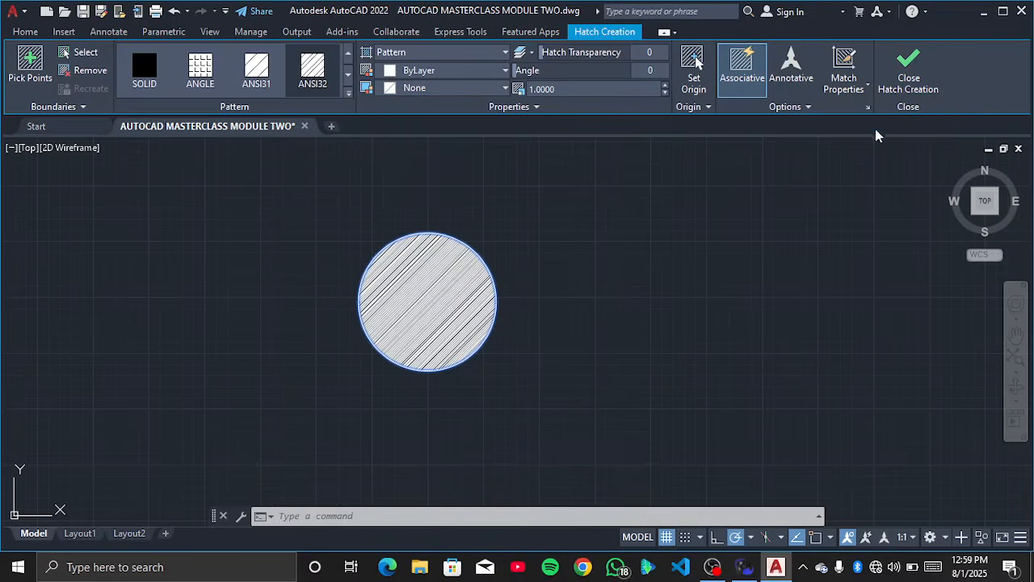
left_click(933, 76)
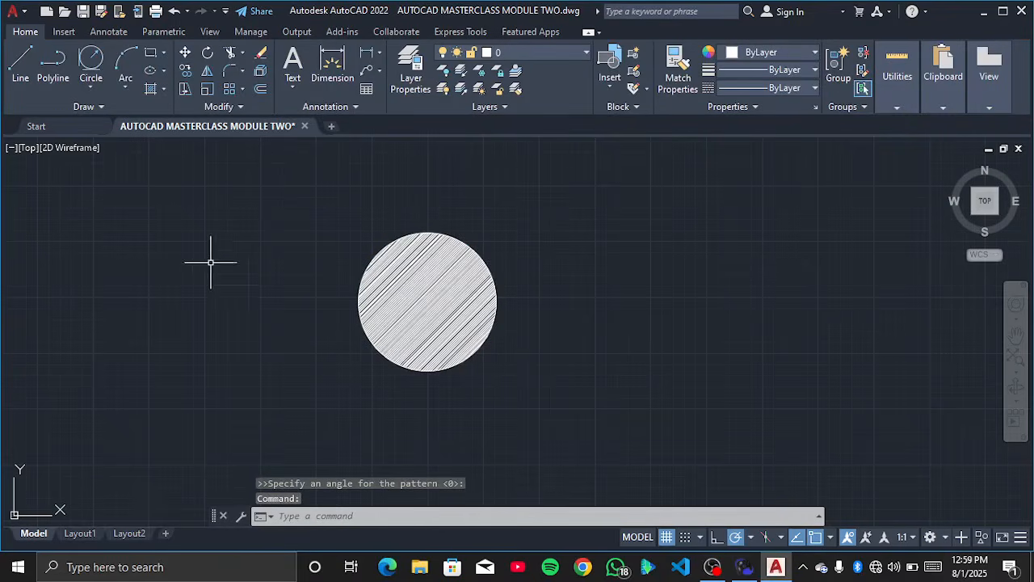
Step: Erase the circle together with its hatch
left_click(216, 160)
left_click(533, 368)
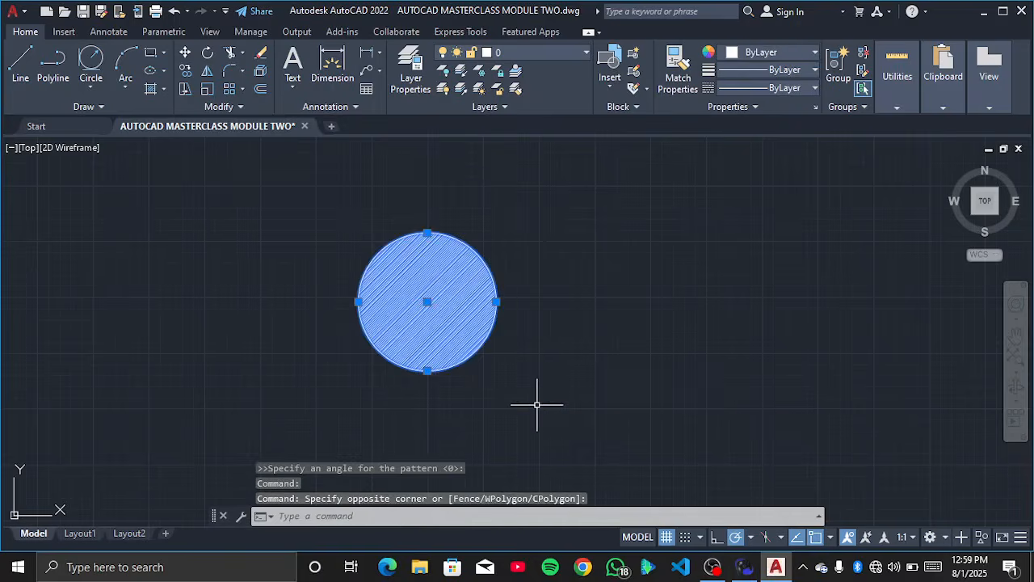
key("Delete")
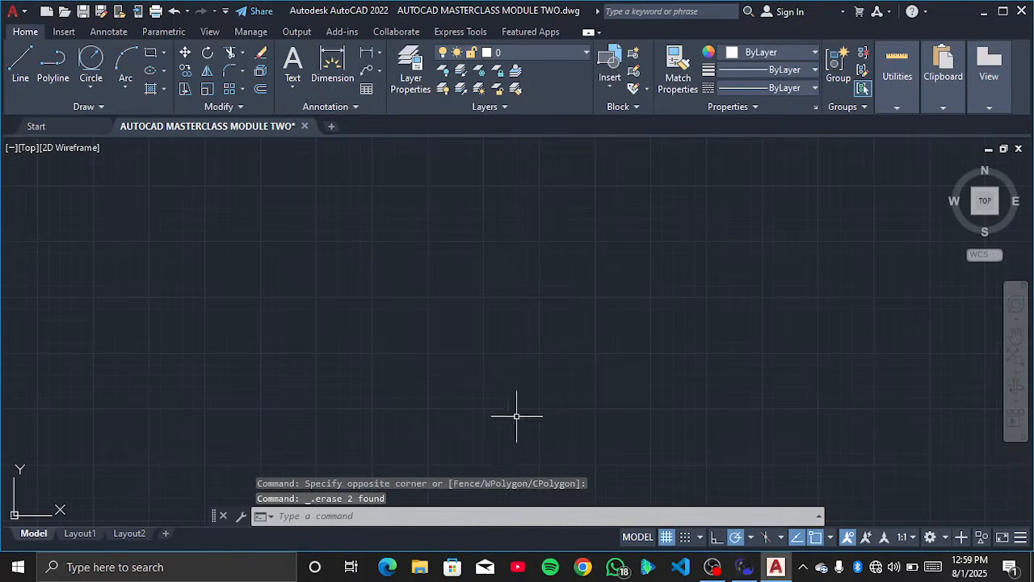
Step: Turn off polar tracking
left_click(83, 106)
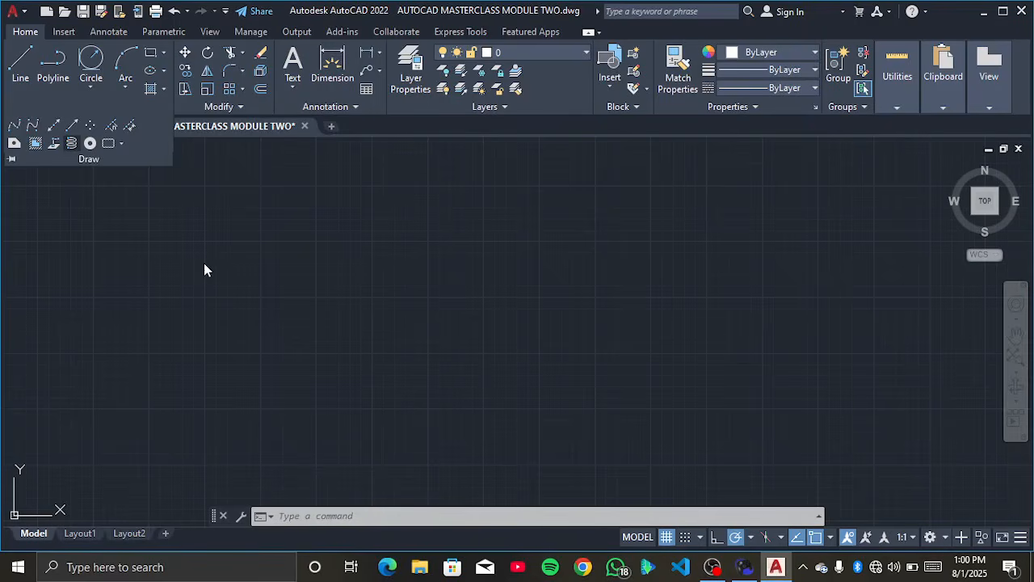
key("F10")
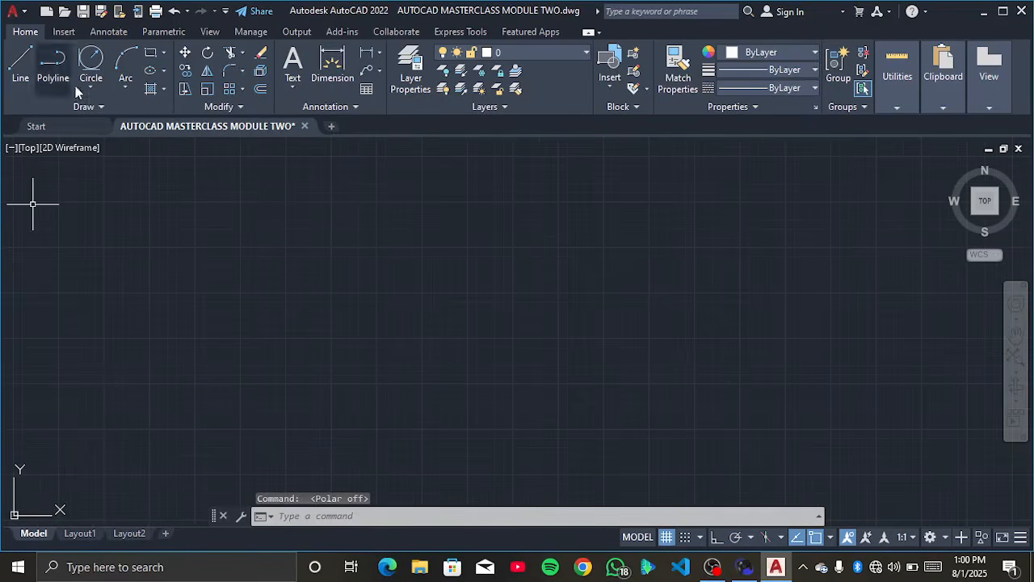
Step: Try to draw a helix with a base radius of about 2.1 in the empty drawing area
left_click(84, 106)
left_click(72, 143)
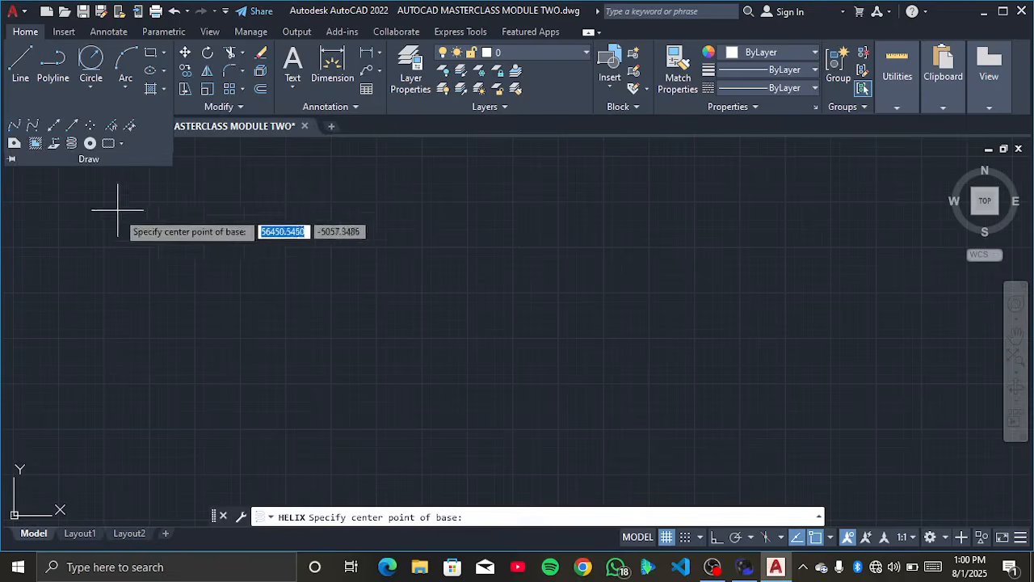
left_click(316, 342)
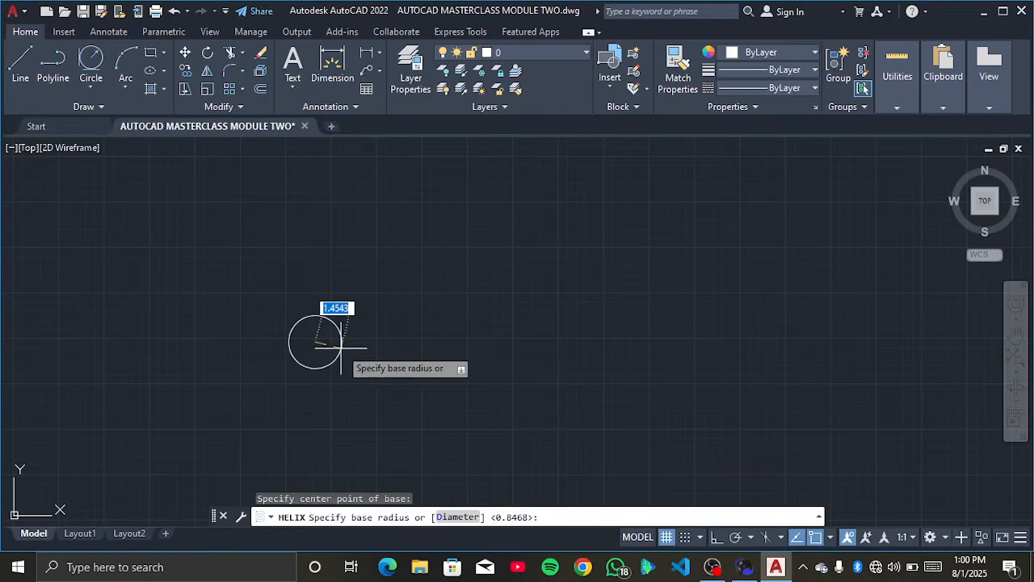
left_click(354, 343)
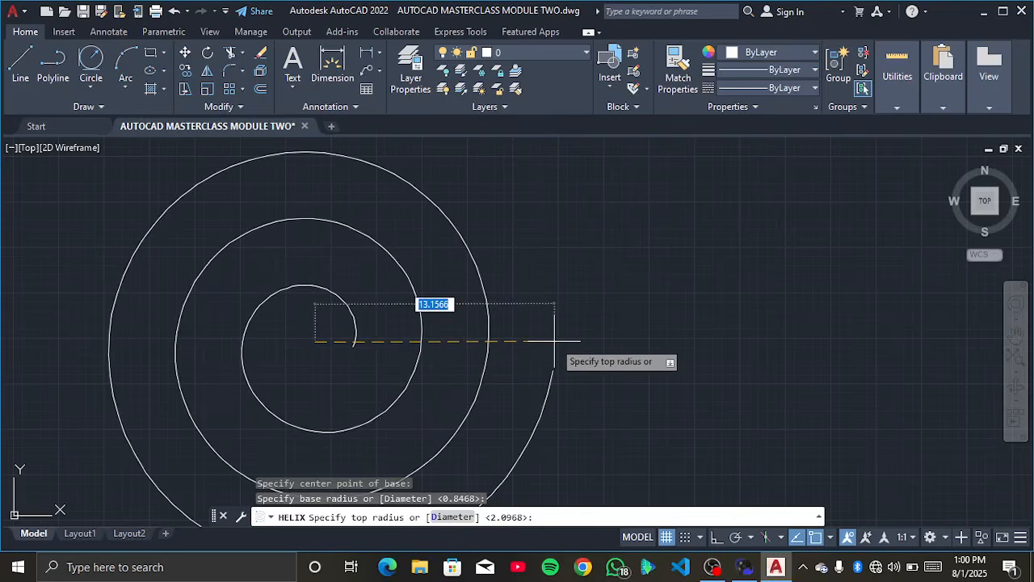
scroll(536, 324, "down", 2)
scroll(536, 327, "down", 3)
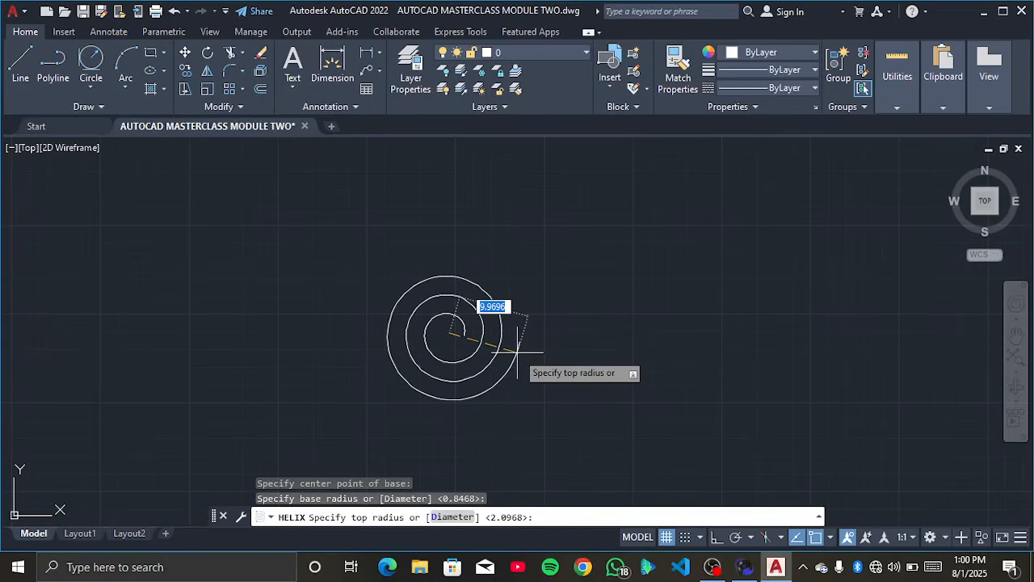
key("Escape")
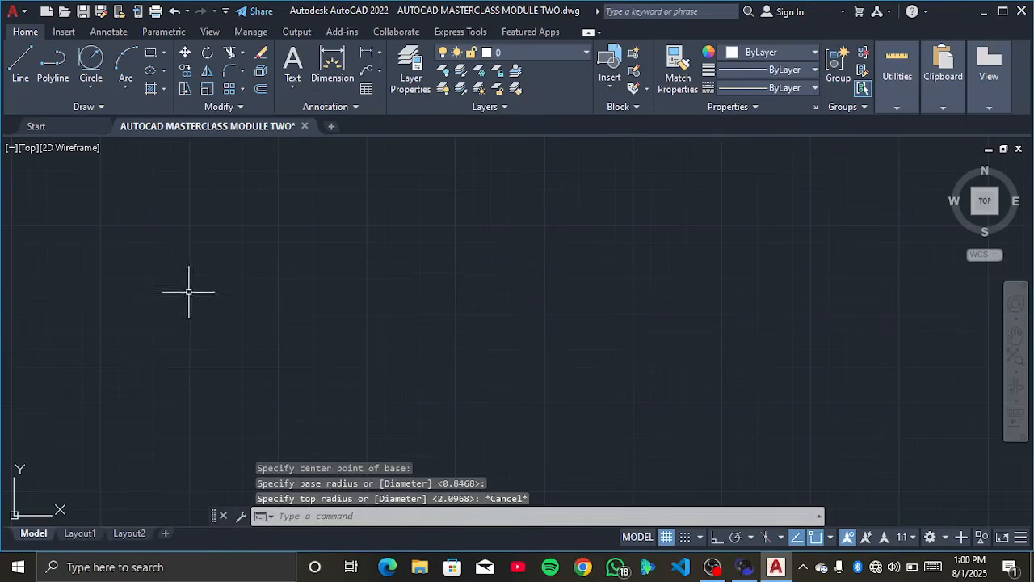
left_click(85, 106)
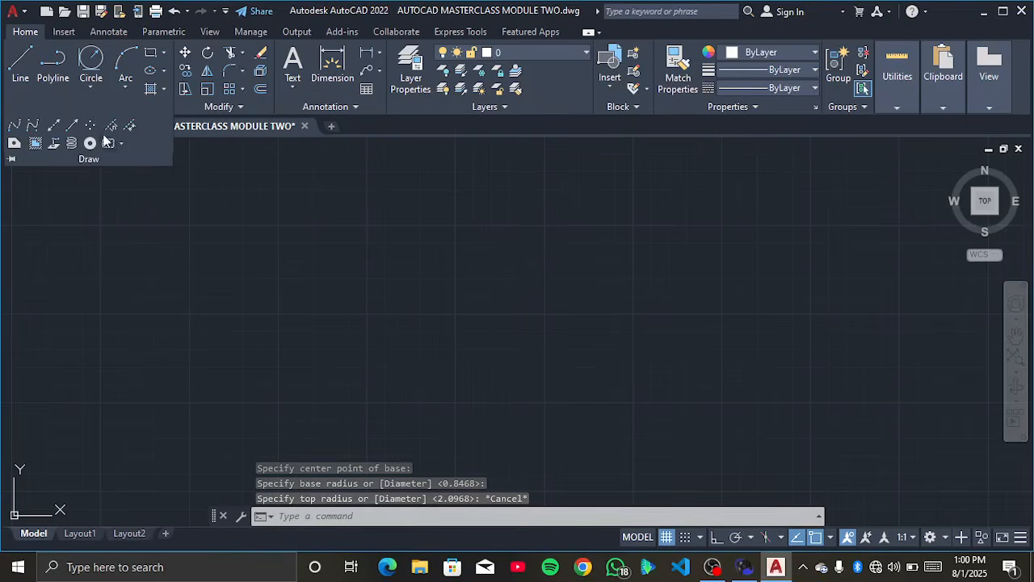
key("Escape")
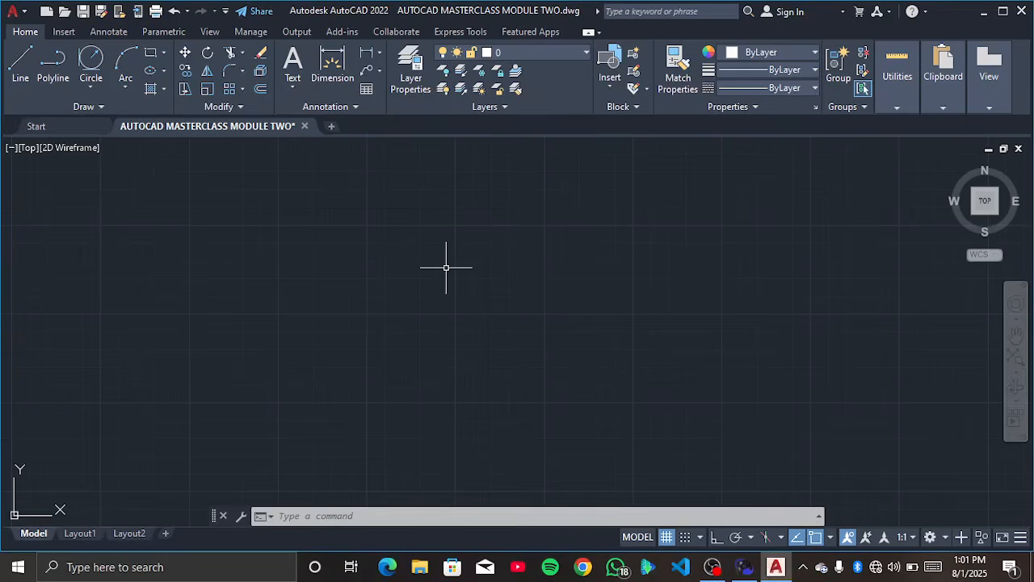
Step: Draw a single horizontal line about 67 mm long across the middle of the drawing area
type("INE")
key("Return")
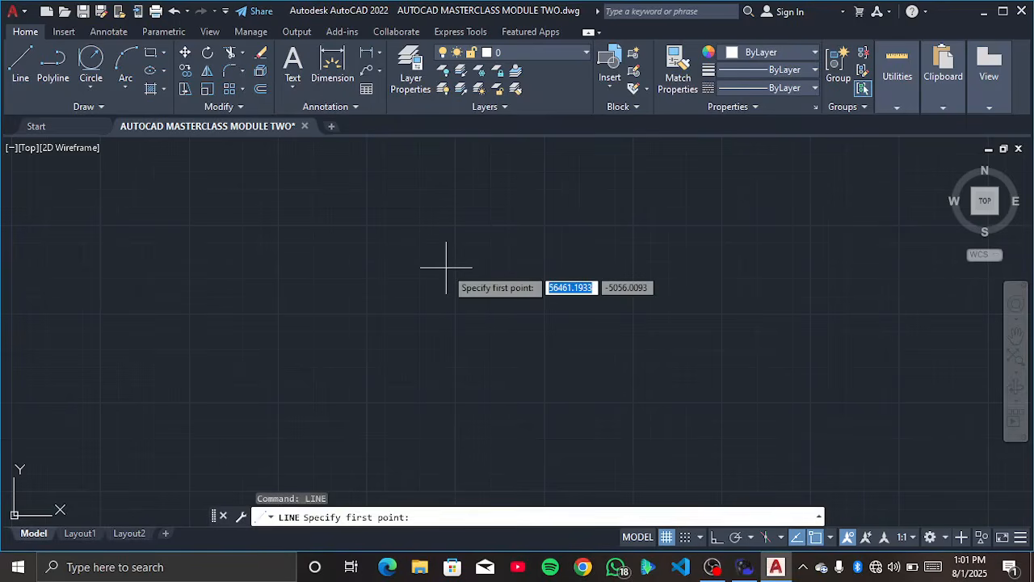
left_click(289, 323)
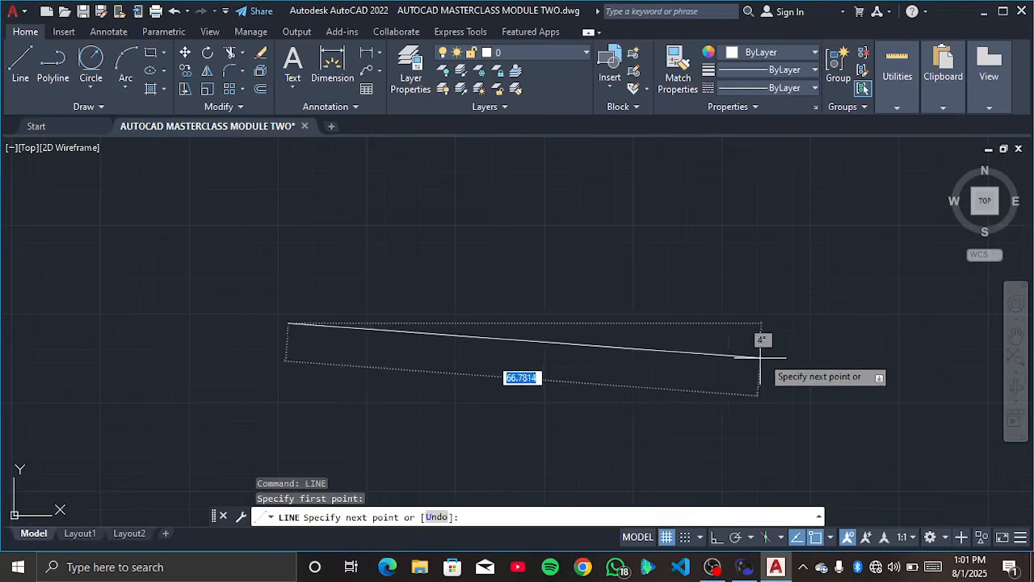
left_click(763, 323)
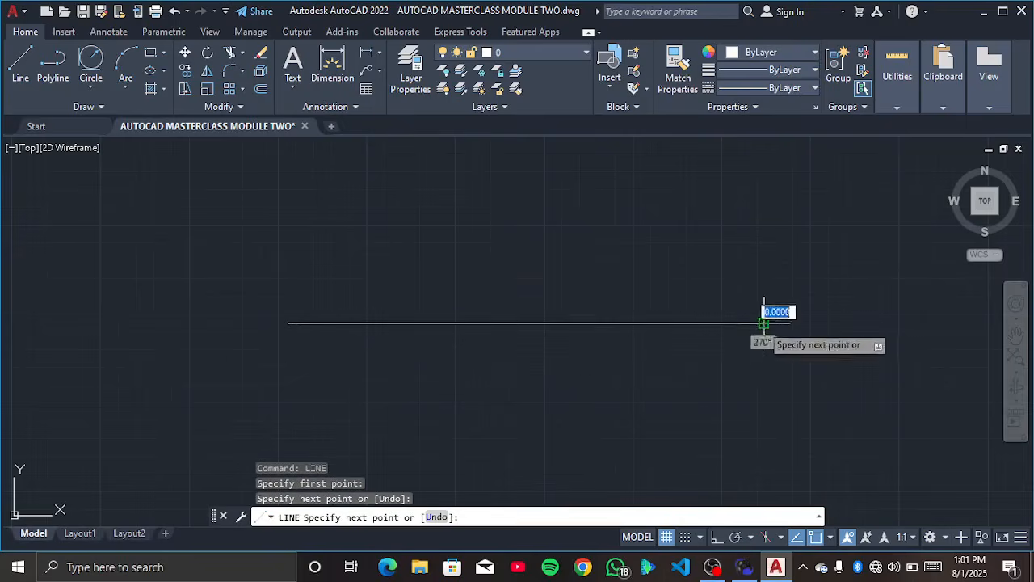
key("Escape")
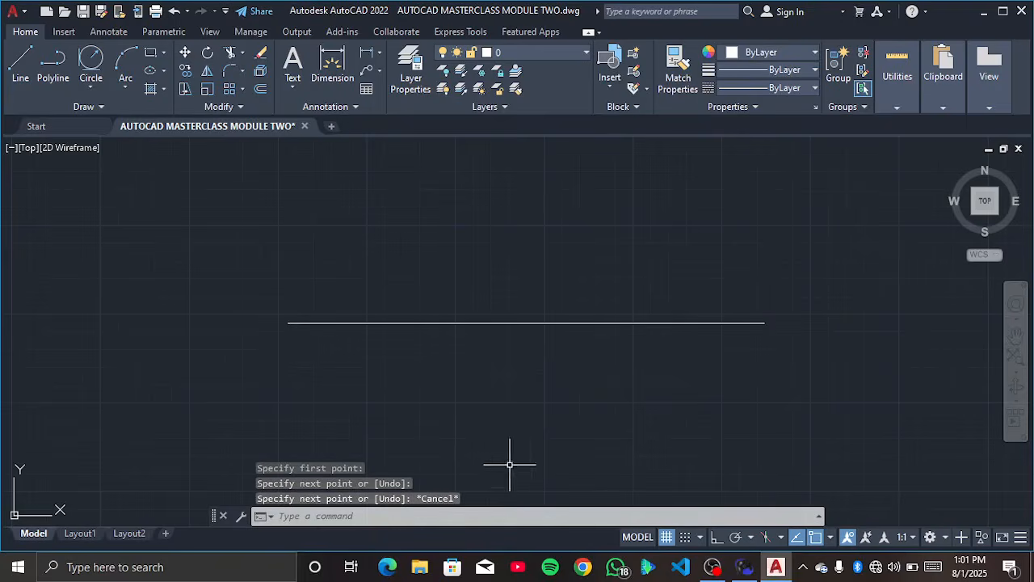
Step: Divide the horizontal line into 5 equal segments with the Divide command
left_click(100, 105)
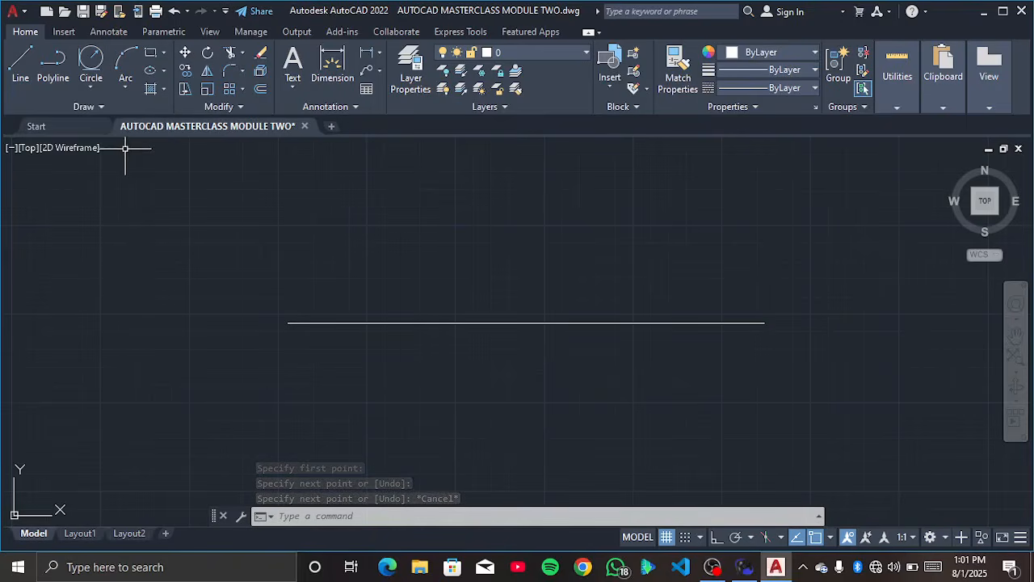
left_click(101, 107)
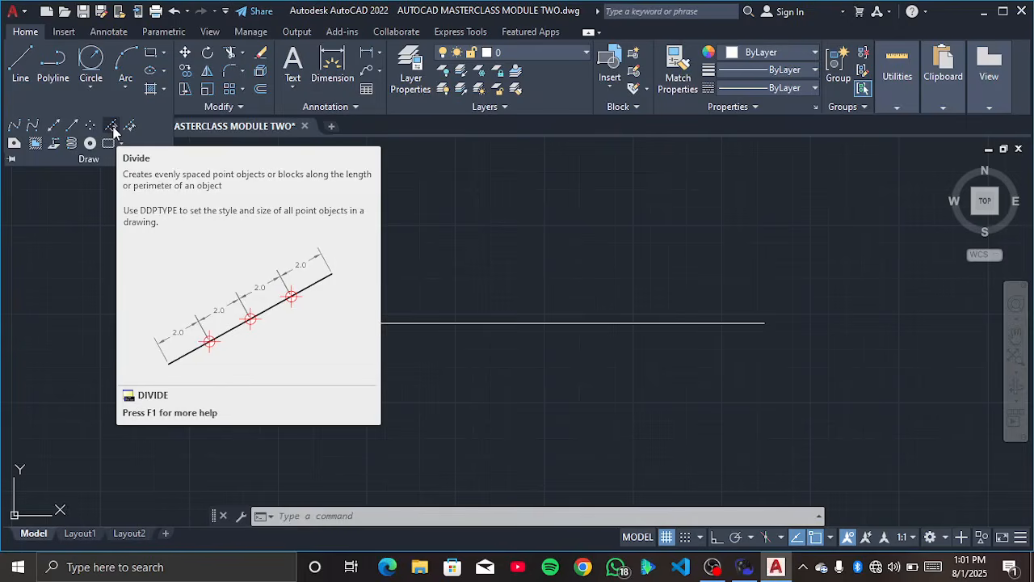
left_click(114, 130)
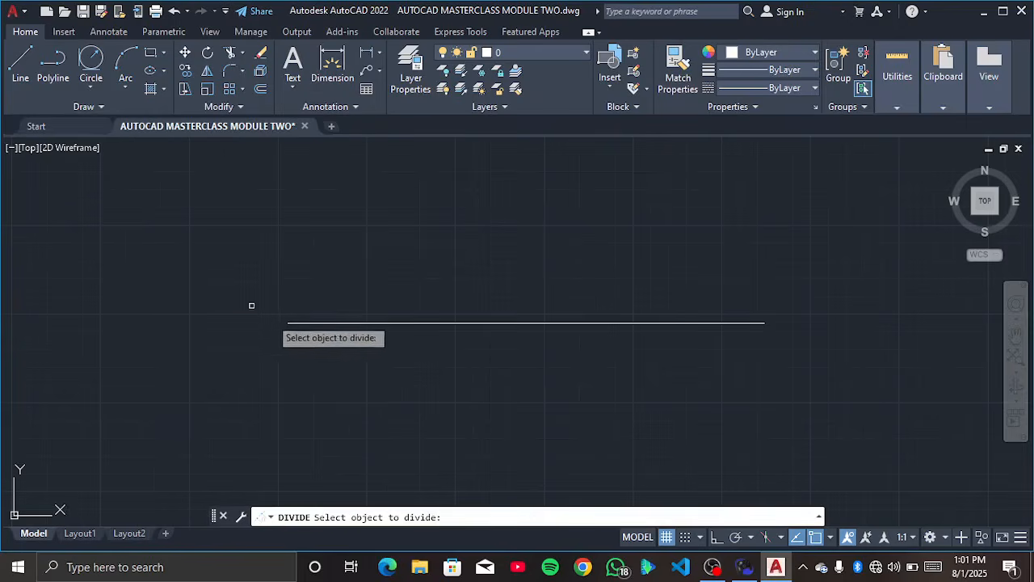
left_click(307, 323)
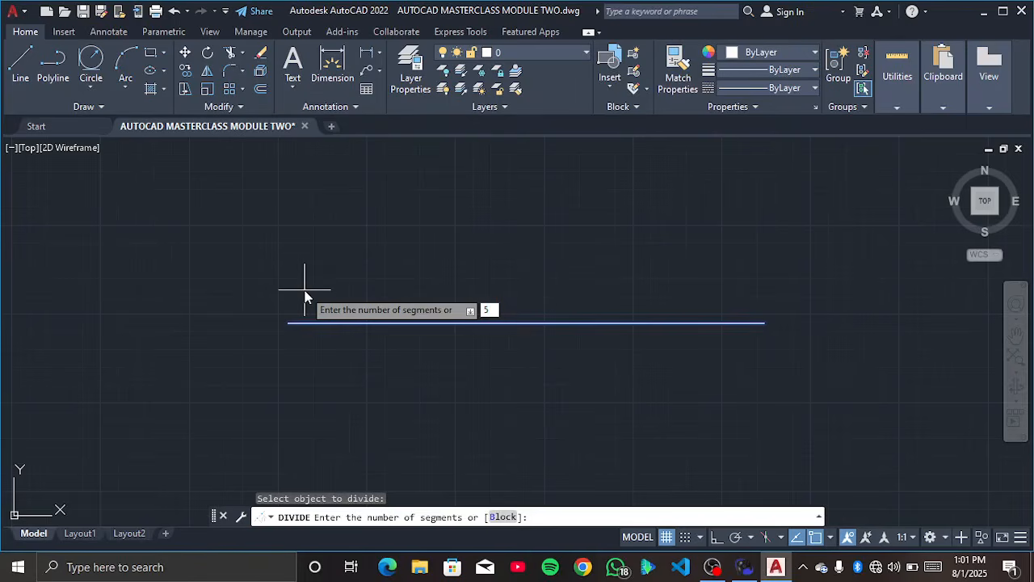
key("Return")
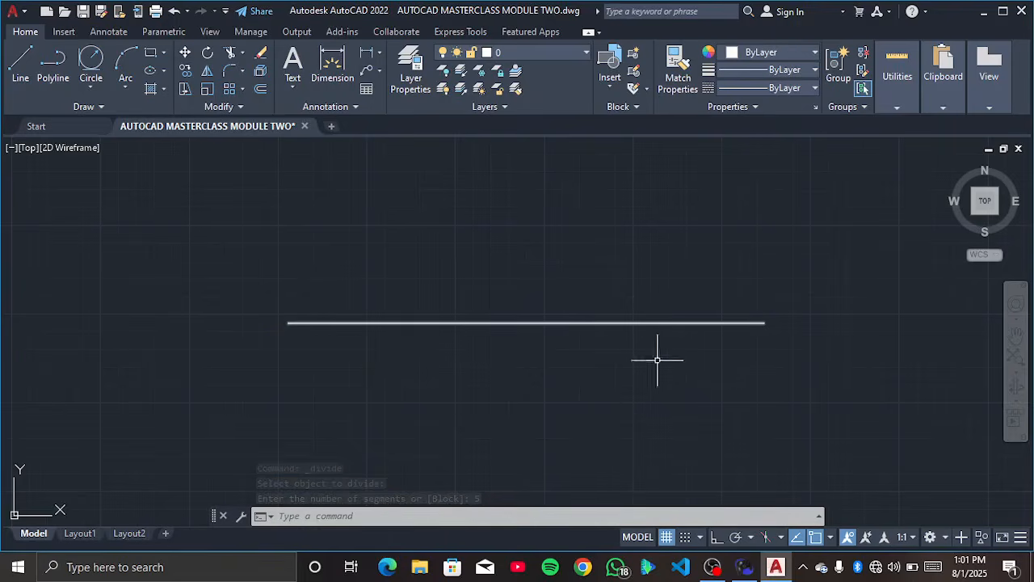
scroll(398, 347, "up", 2)
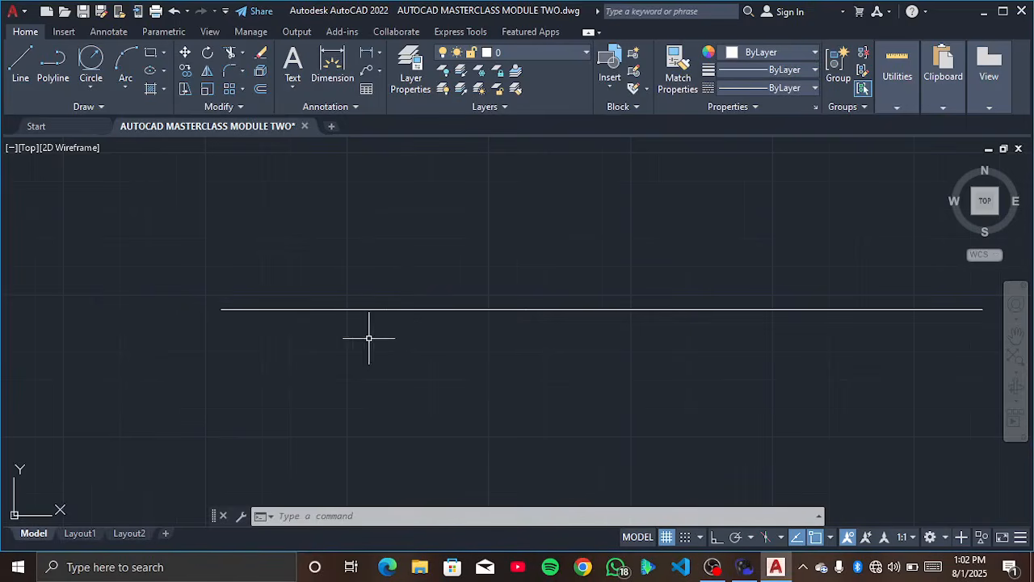
Step: Set the point style to the plus-shaped cross with a point size of 15% relative to the screen
scroll(404, 310, "down", 1)
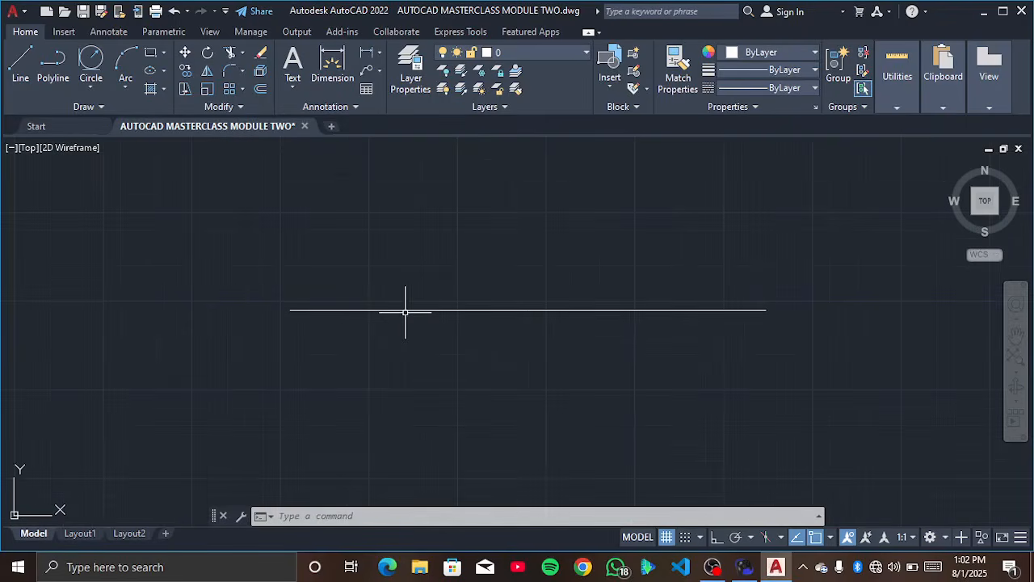
type("DDPTYPE")
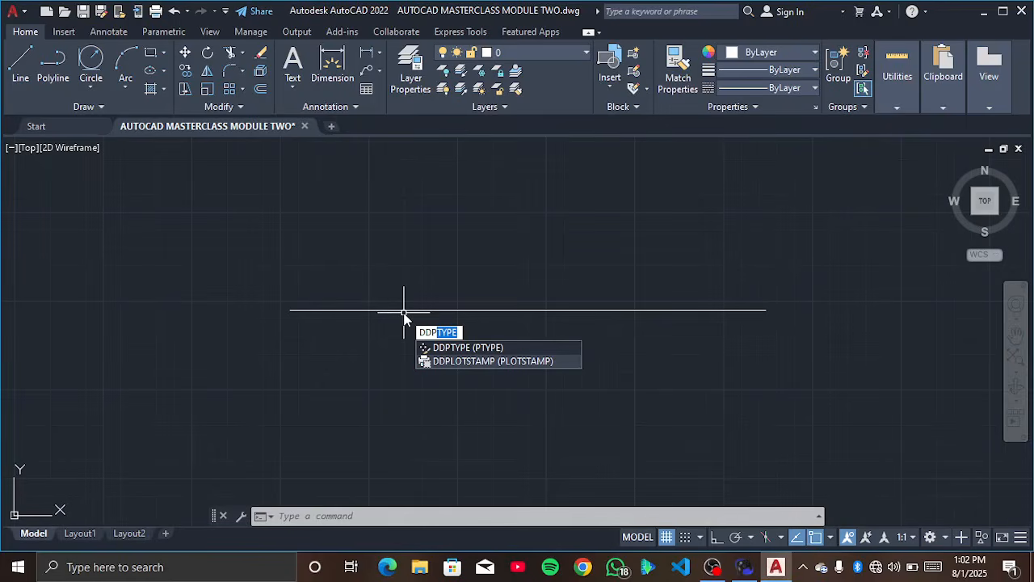
left_click(527, 348)
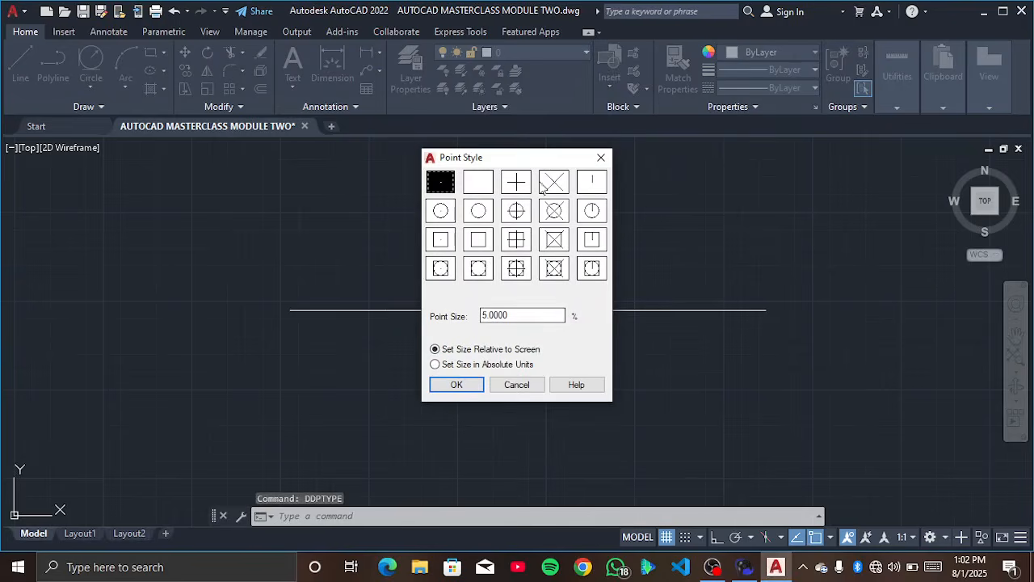
left_click(521, 185)
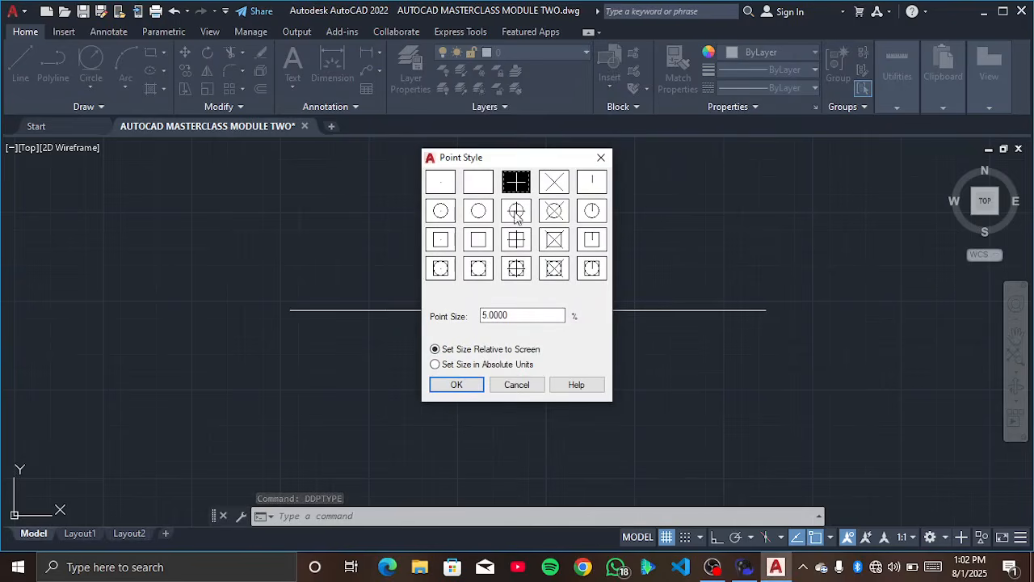
left_click(515, 315)
key("BackSpace")
key("BackSpace")
key("BackSpace")
key("BackSpace")
key("BackSpace")
key("BackSpace")
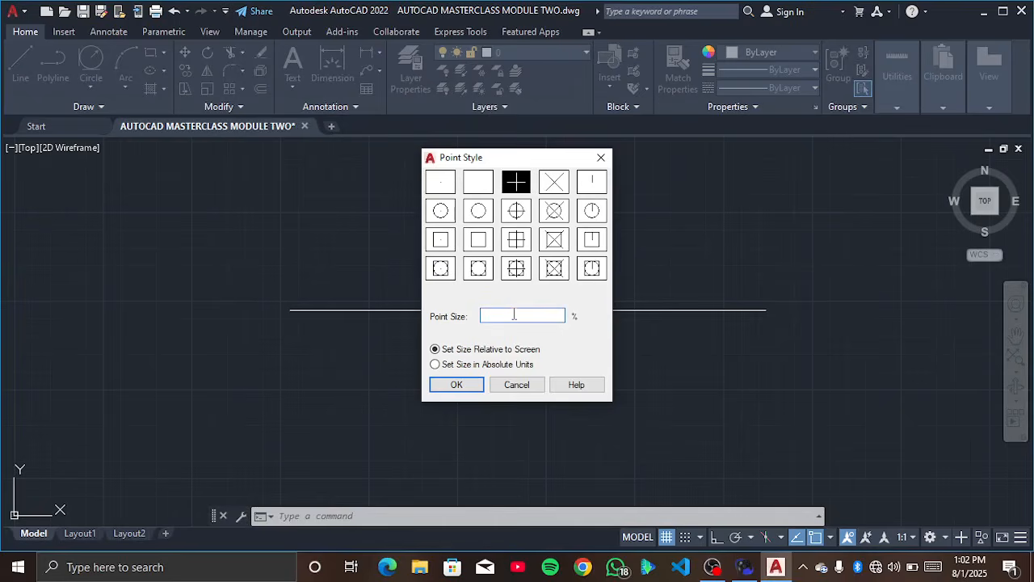
type("15")
key("Return")
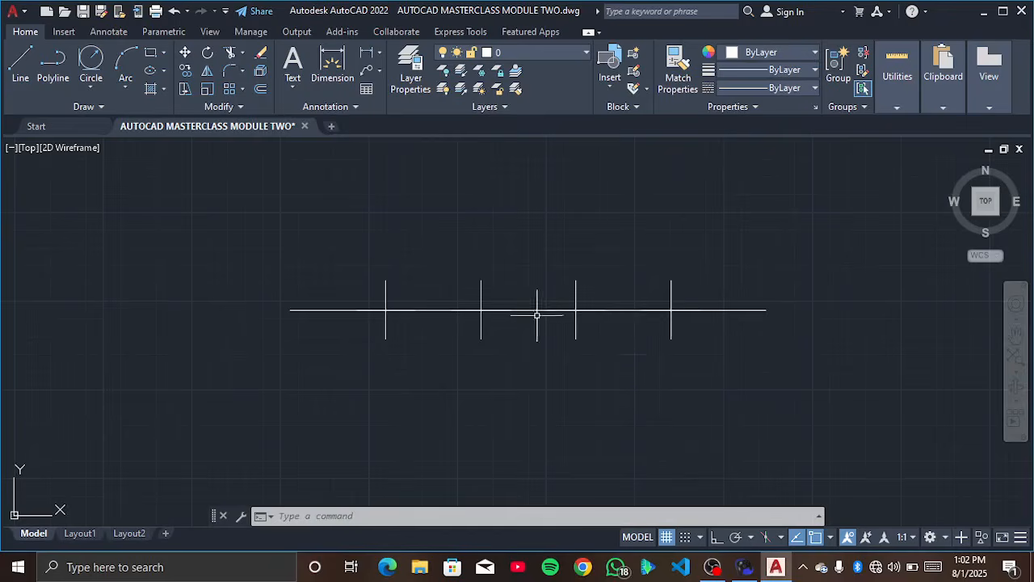
Step: Draw a single, nearly horizontal line 60 mm long in the empty area to the right of the divided line
scroll(517, 222, "down", 3)
mouse_move(512, 221)
middle_mouse_down()
mouse_move(417, 221)
mouse_move(270, 272)
mouse_move(274, 297)
middle_mouse_up()
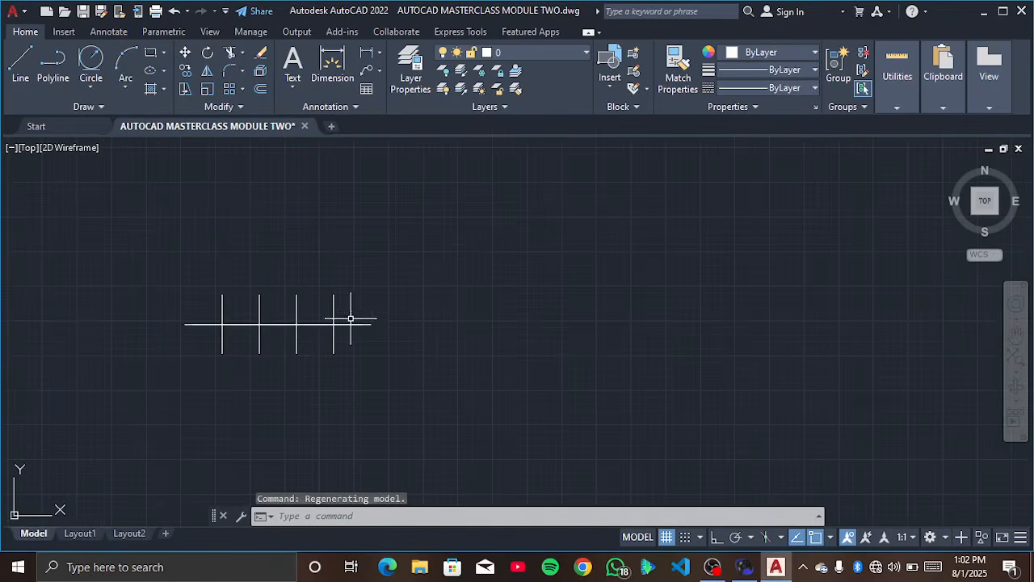
type("l")
key("Return")
left_click(524, 310)
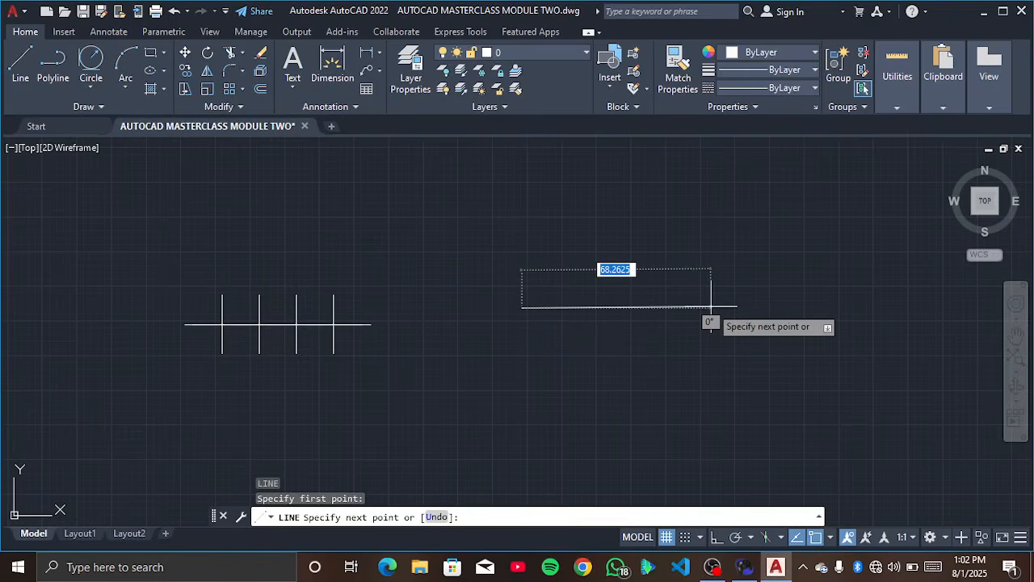
type("60")
key("Return")
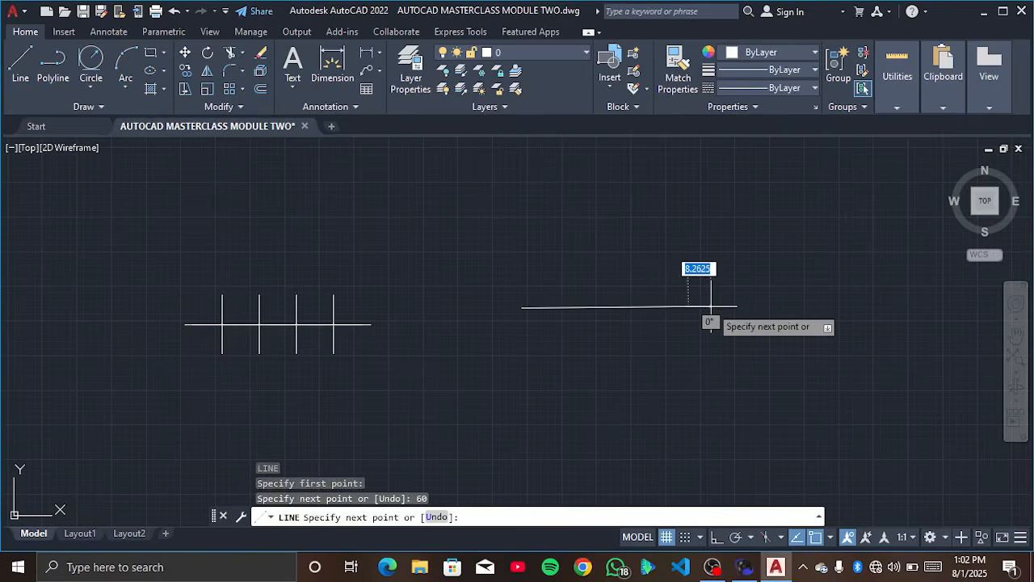
key("Escape")
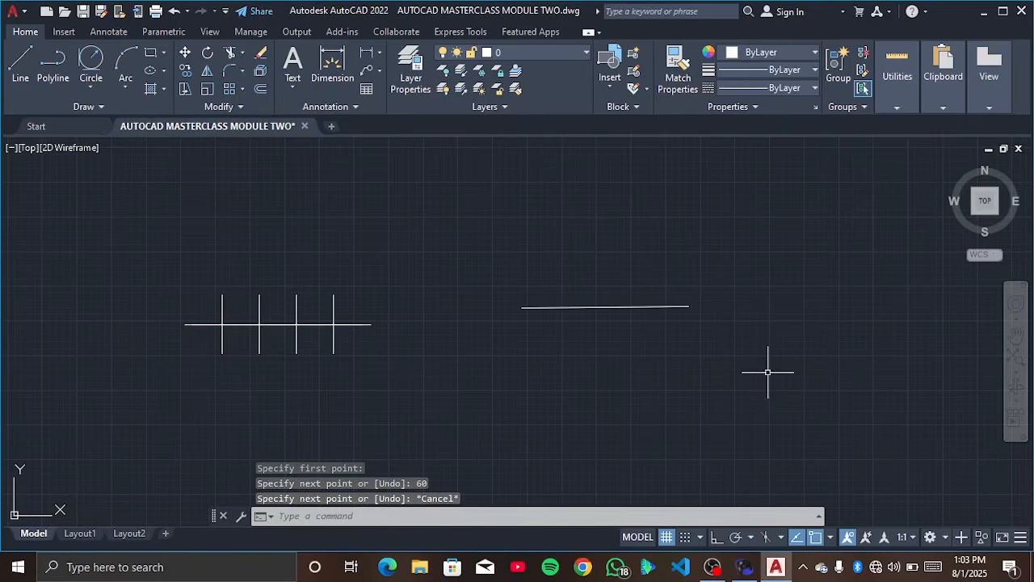
Step: Place points every 20 mm along the new 60 mm line with the Measure command, starting from its left end
left_click(71, 108)
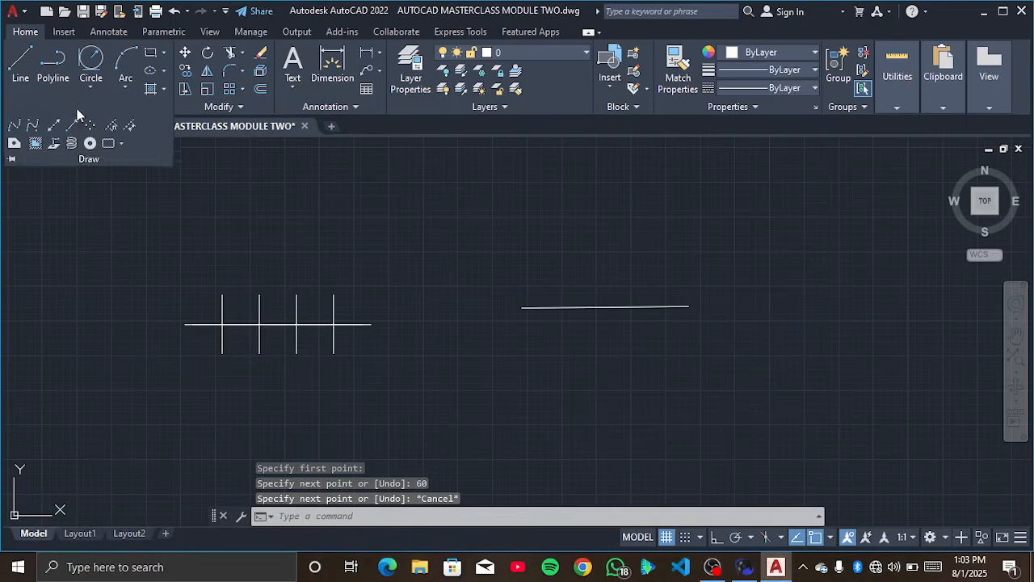
left_click(130, 127)
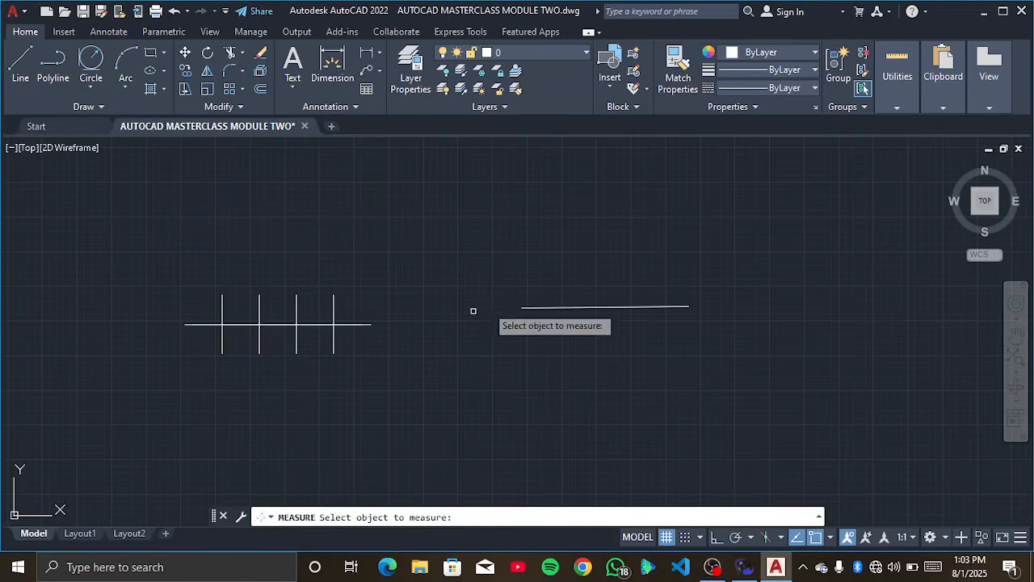
left_click(522, 307)
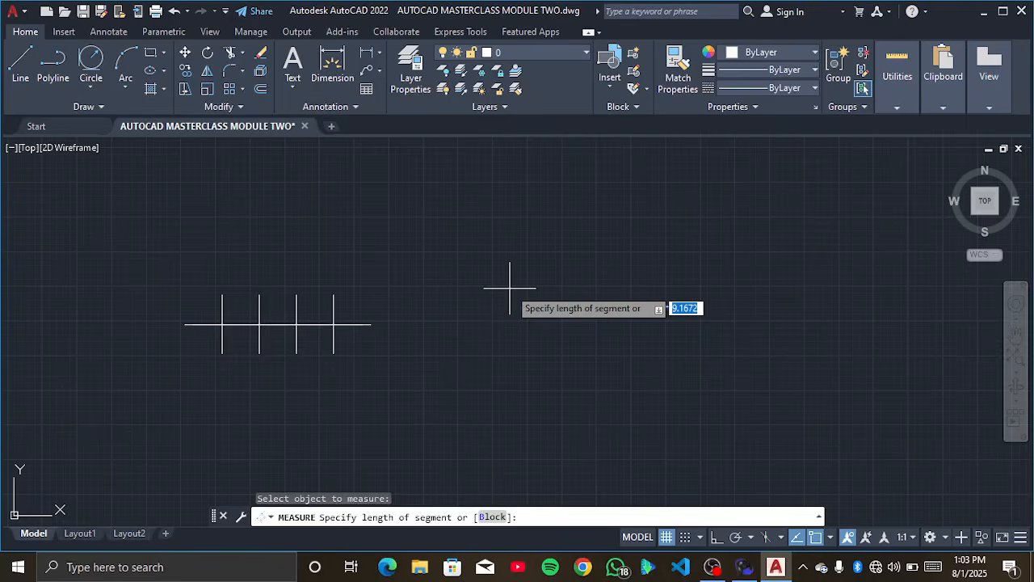
type("20")
key("Return")
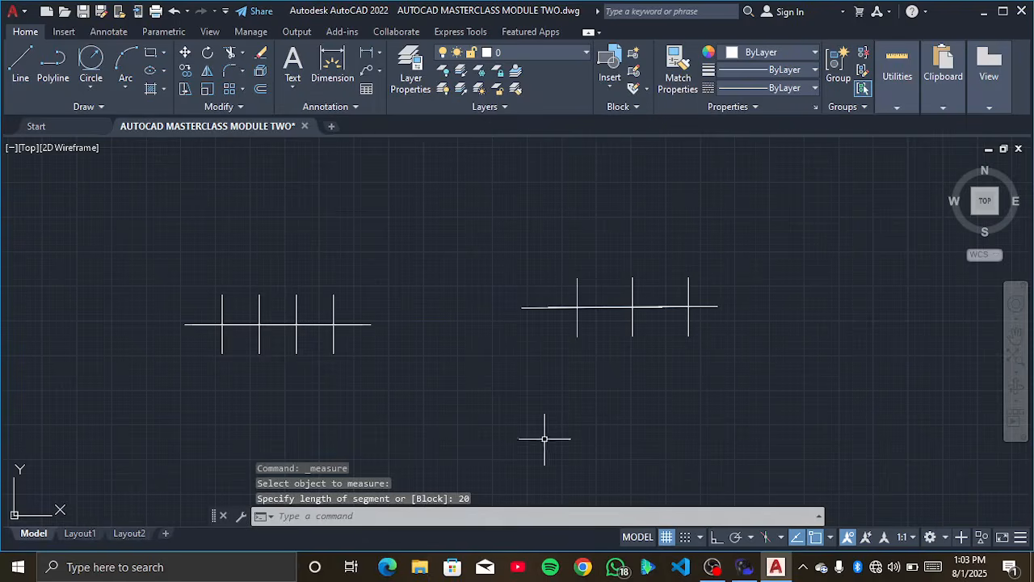
scroll(485, 246, "down", 2)
scroll(587, 318, "down", 2)
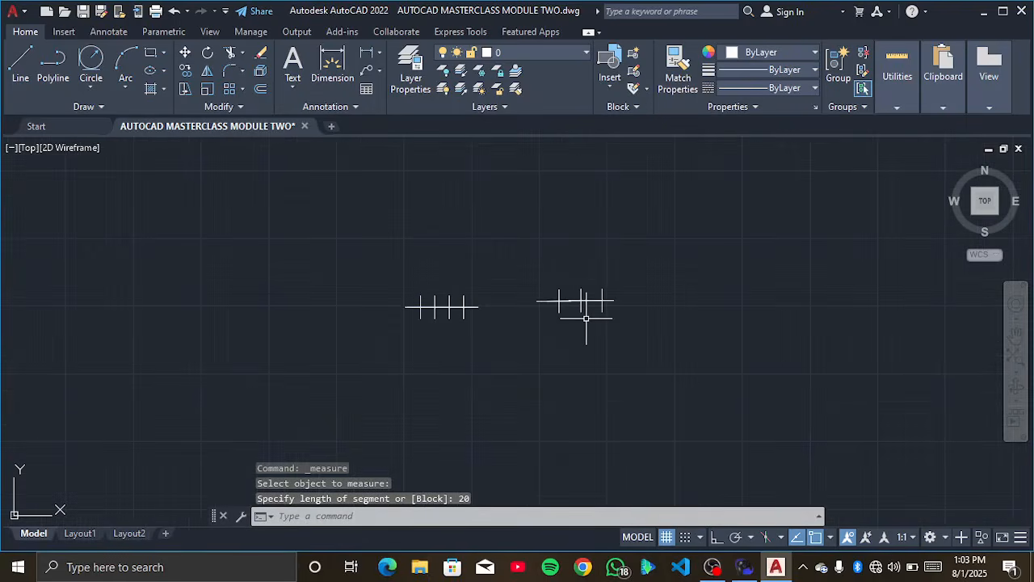
scroll(587, 319, "up", 2)
scroll(548, 292, "down", 2)
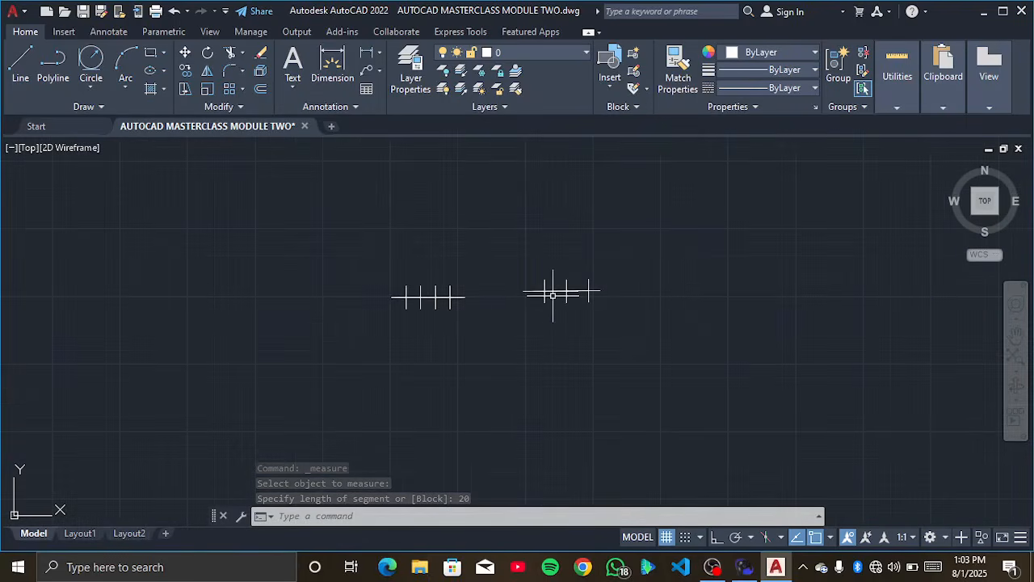